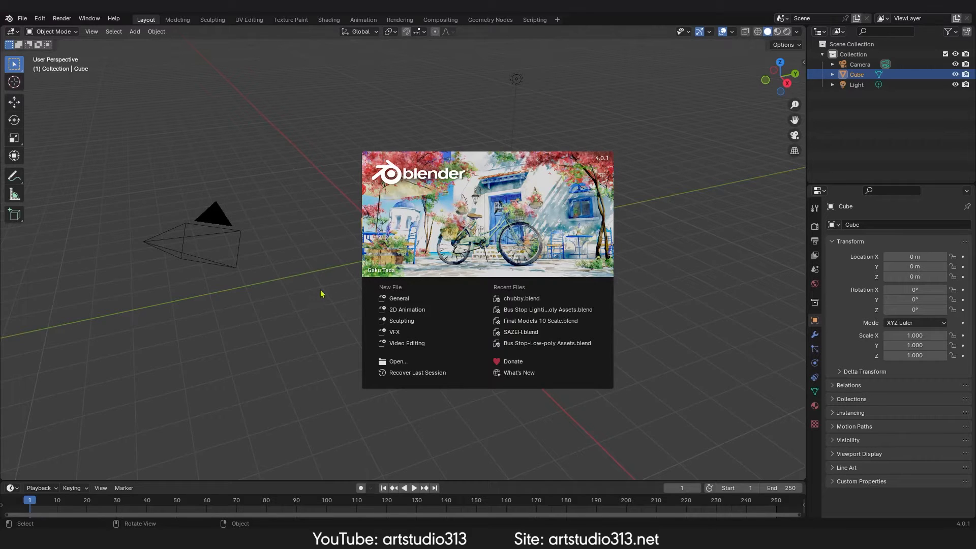
- Start a new General scene and look at the default cube from different angles and distances
click(406, 304)
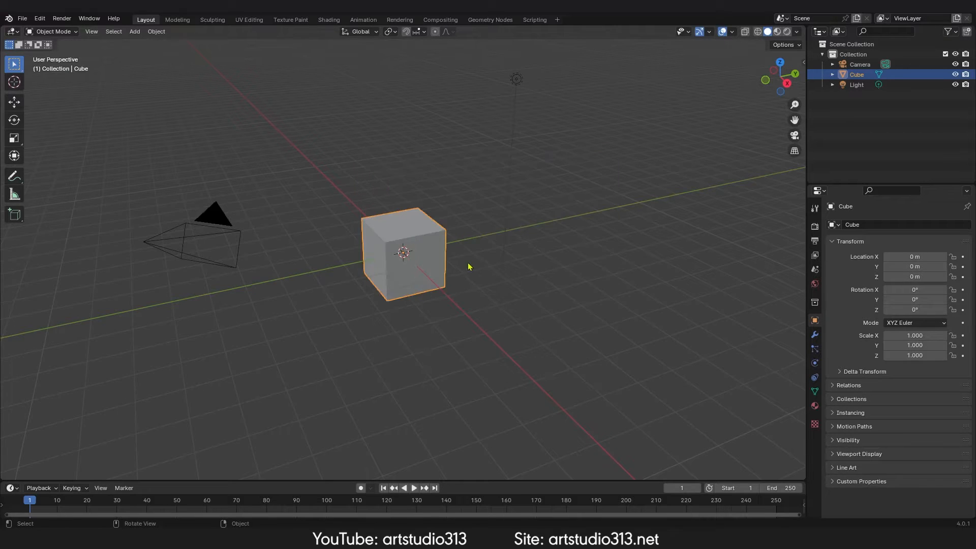
middle_drag(469, 268, 461, 289)
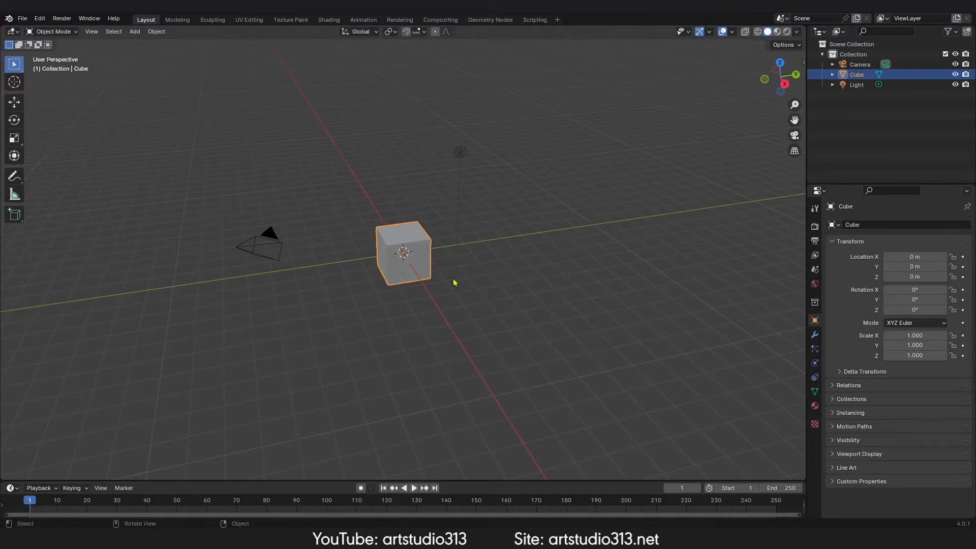
ctrl+middle_drag(379, 217, 411, 151)
middle_drag(396, 164, 437, 170)
- Turn on the Screencast Keys display for the 3D viewport
key(n)
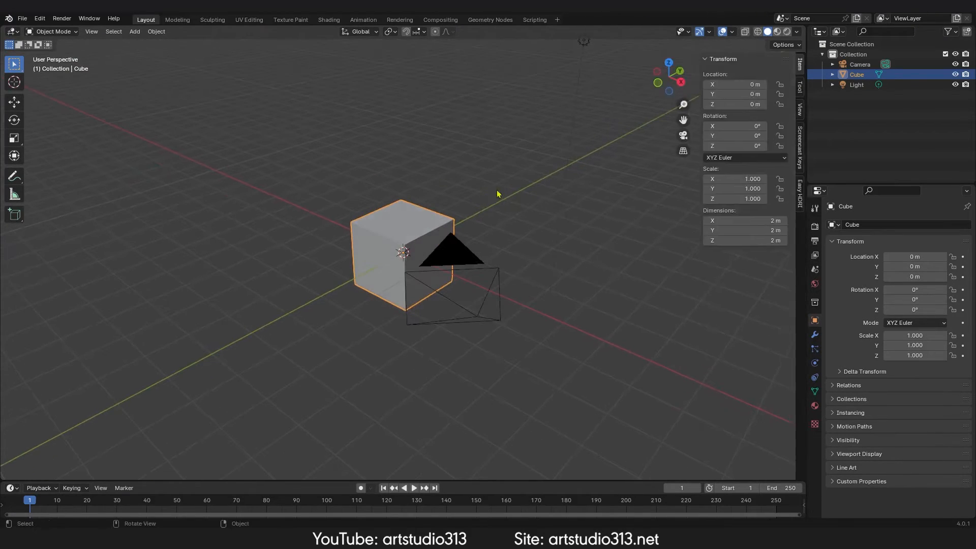
click(802, 136)
click(712, 59)
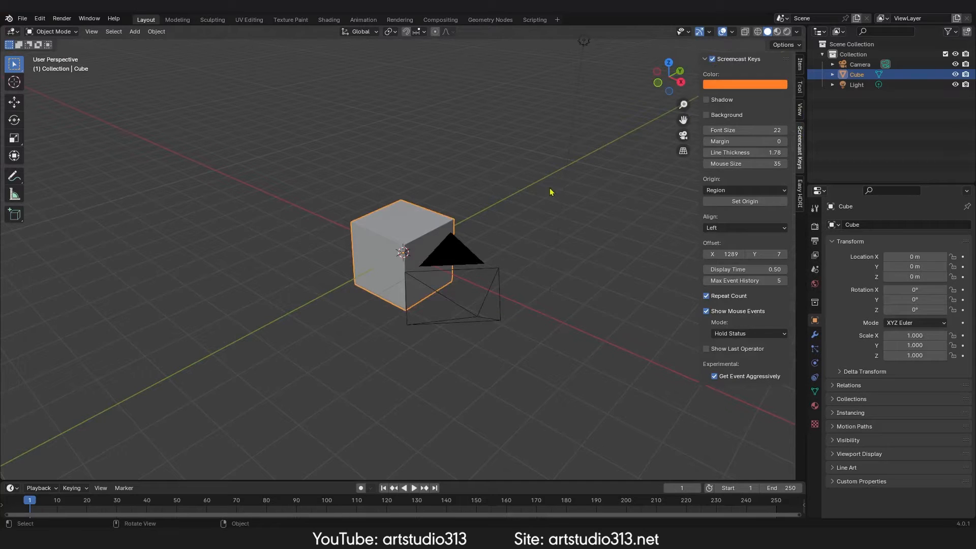
key(n)
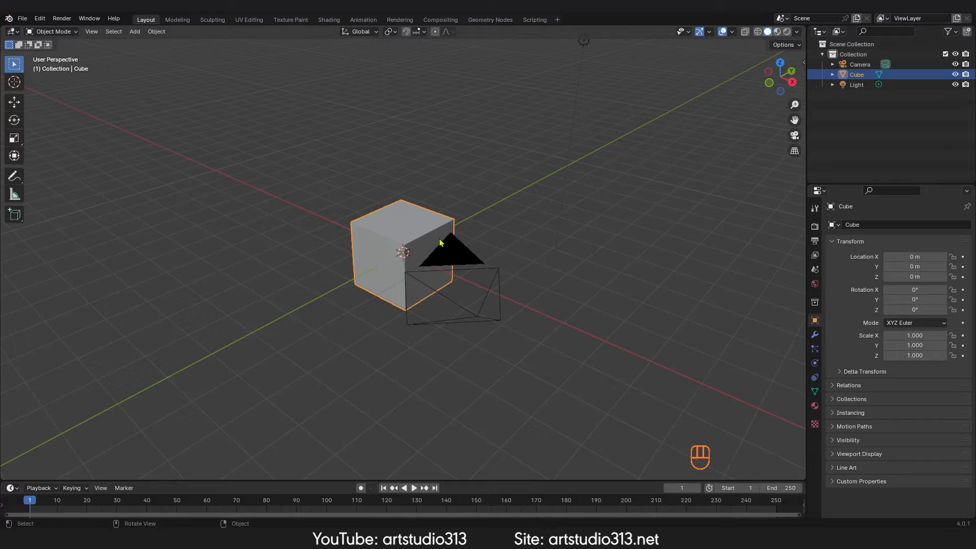
- Orbit the view around the cube, and clear the selection
middle_drag(482, 258, 691, 450)
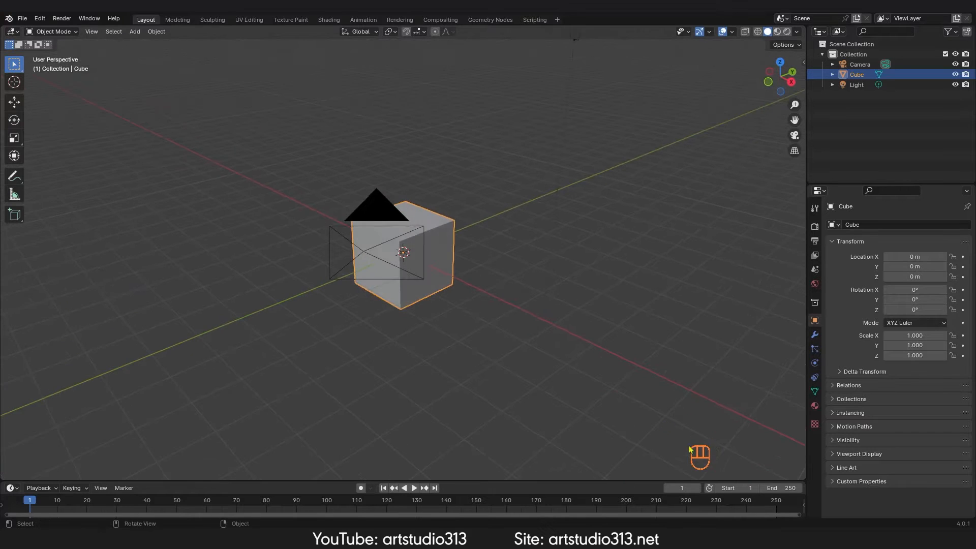
middle_drag(574, 408, 494, 367)
right_click(497, 361)
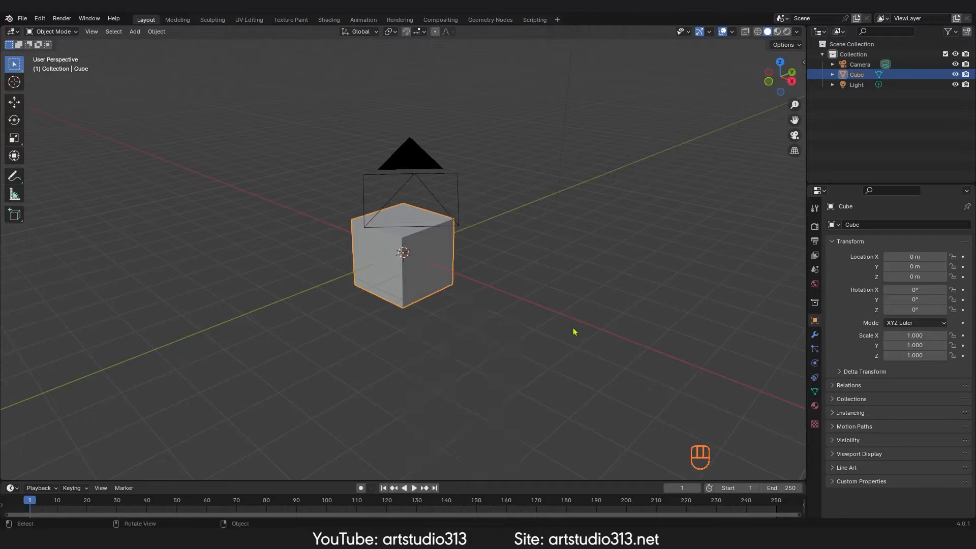
click(599, 339)
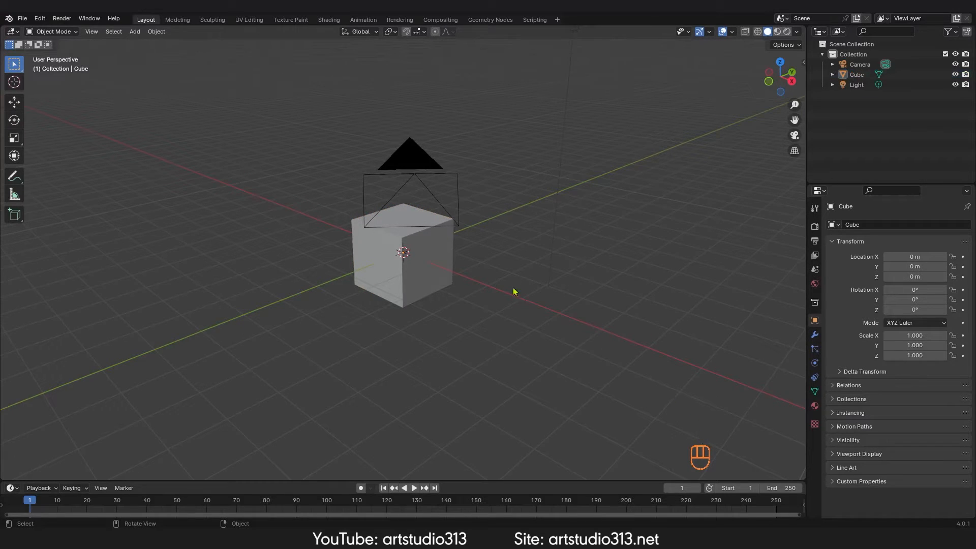
- View the cube from another side, zooming well out from it and back in
middle_drag(510, 289, 464, 280)
ctrl+middle_drag(478, 204, 435, 271)
scroll(445, 274, down, 1)
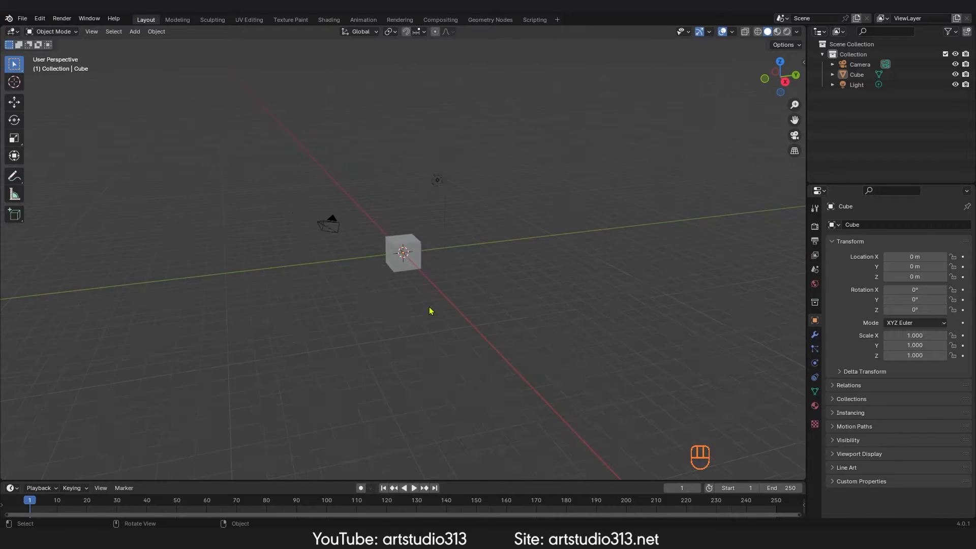
scroll(432, 308, up, 2)
scroll(432, 300, up, 3)
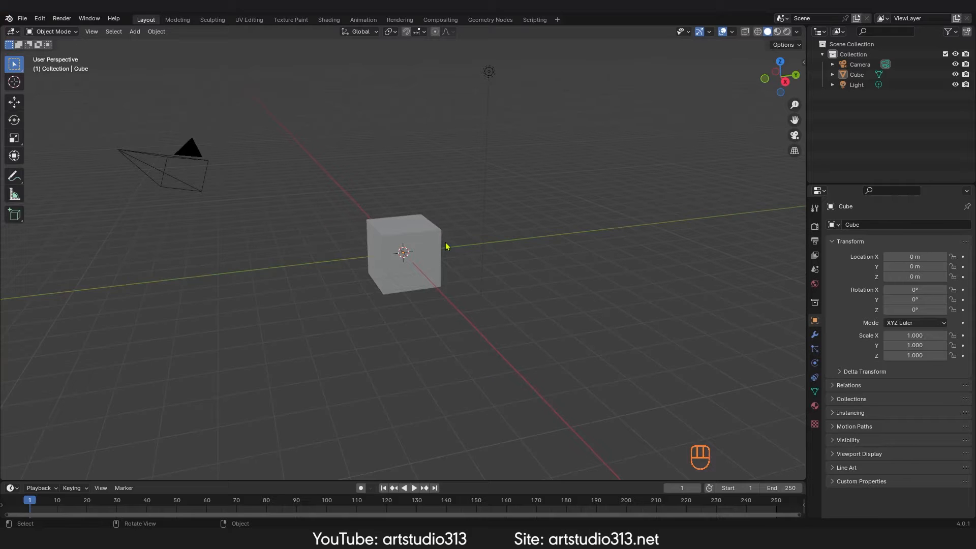
ctrl+middle_drag(449, 234, 466, 218)
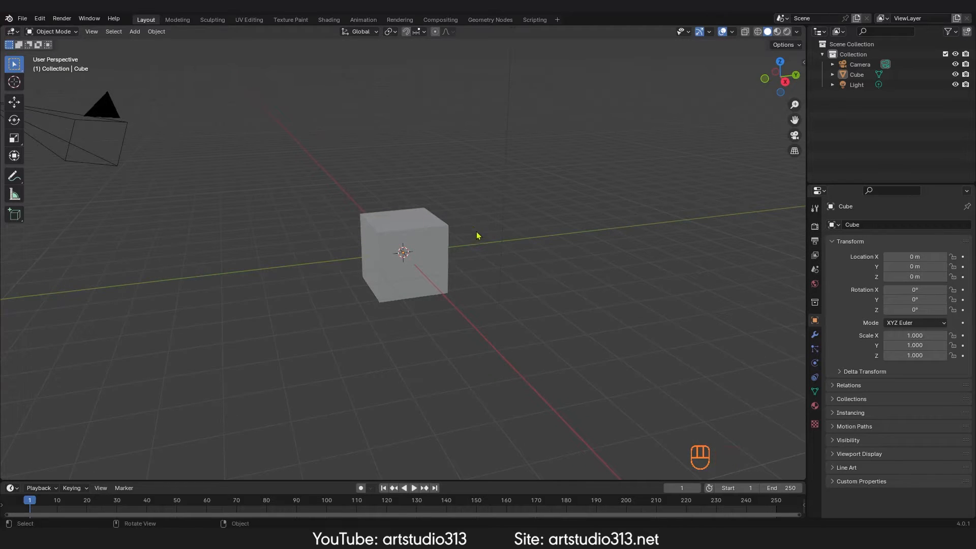
- Pan the viewport so the cube sits off-centre, and adjust the zoom
shift+middle_drag(456, 279, 427, 306)
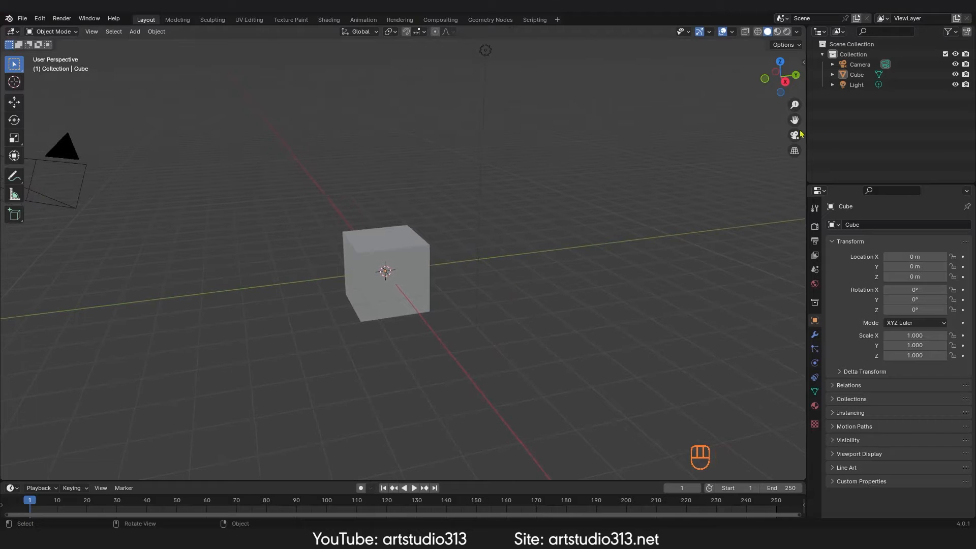
drag(795, 120, 795, 96)
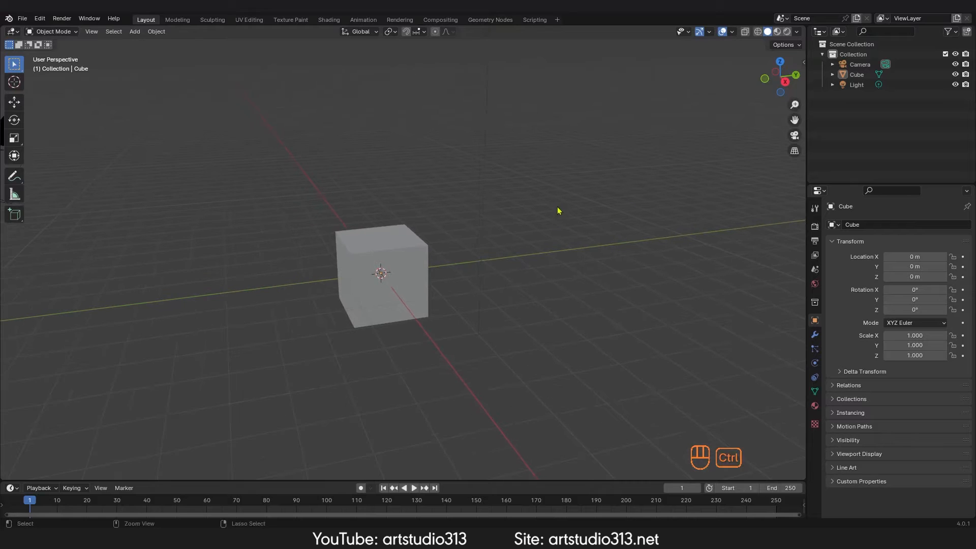
ctrl+middle_drag(558, 209, 578, 210)
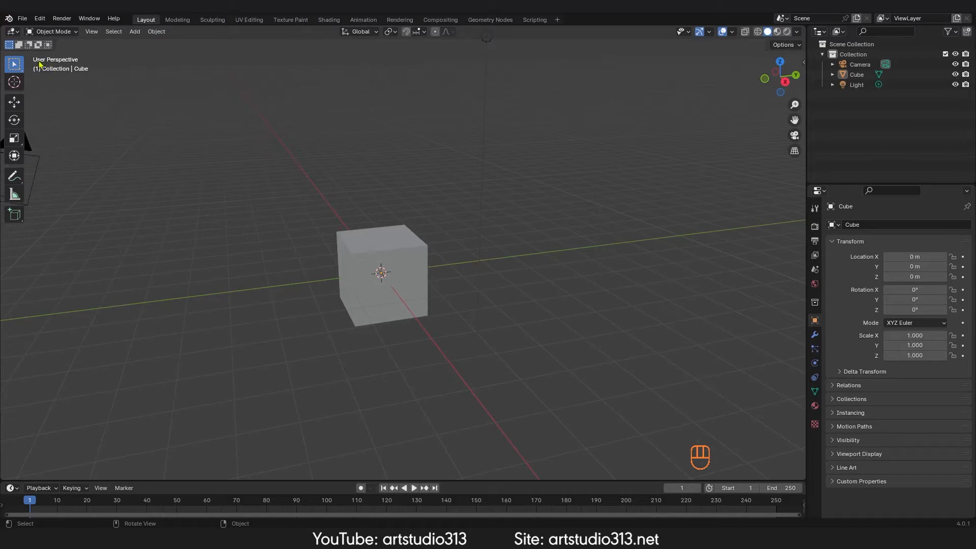
- Switch the viewport to orthographic projection, select the cube and examine it up close
click(795, 151)
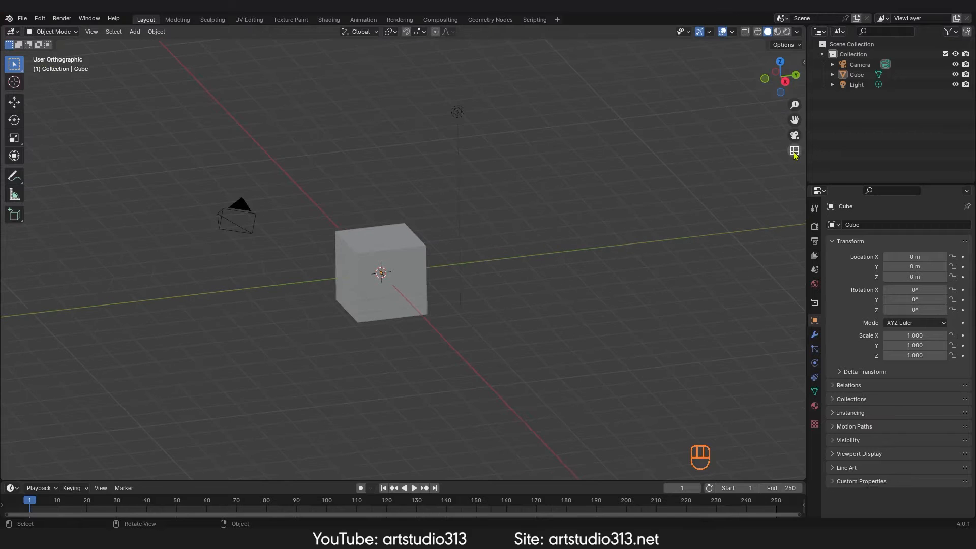
ctrl+middle_drag(320, 332, 453, 234)
click(451, 233)
scroll(434, 246, down, 4)
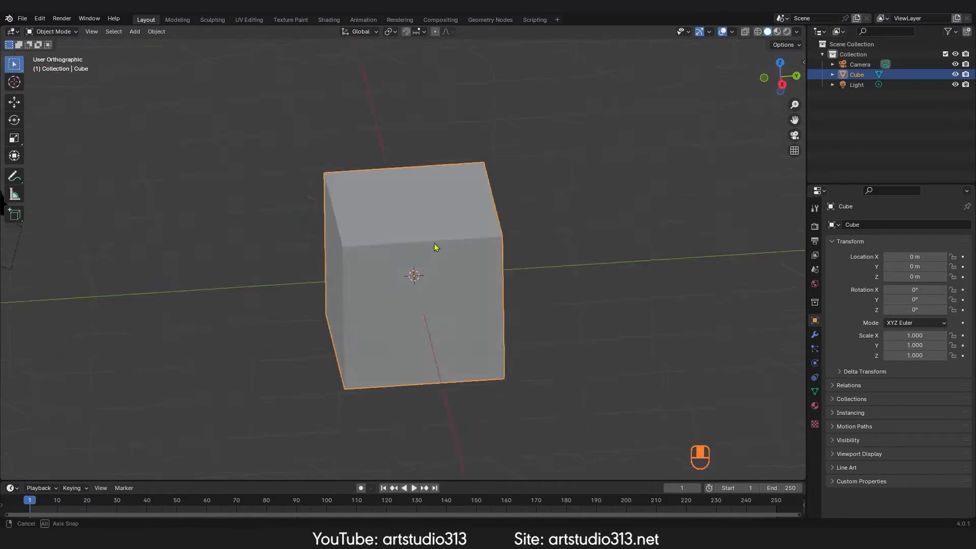
- Compare the cube in perspective and orthographic projection, ending in perspective
key(KP_5)
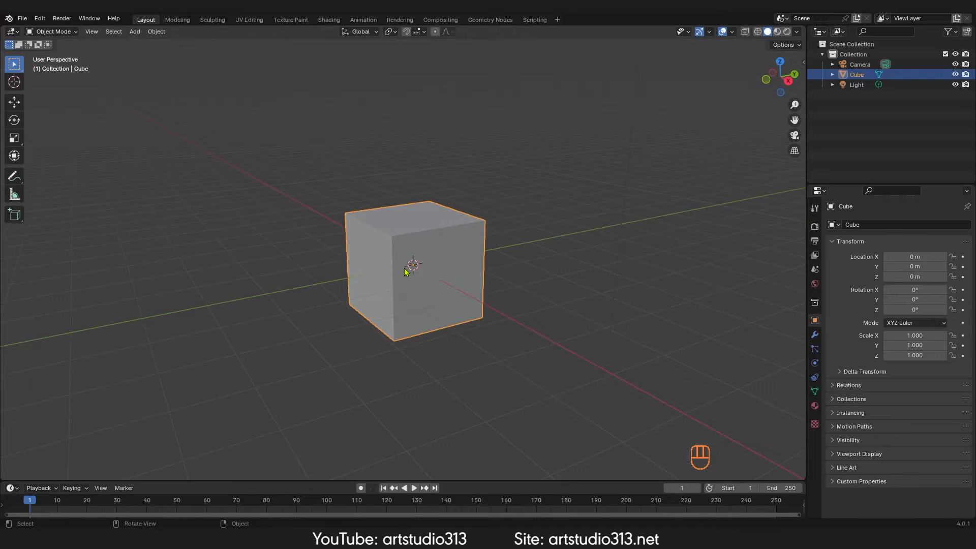
ctrl+middle_drag(425, 265, 475, 234)
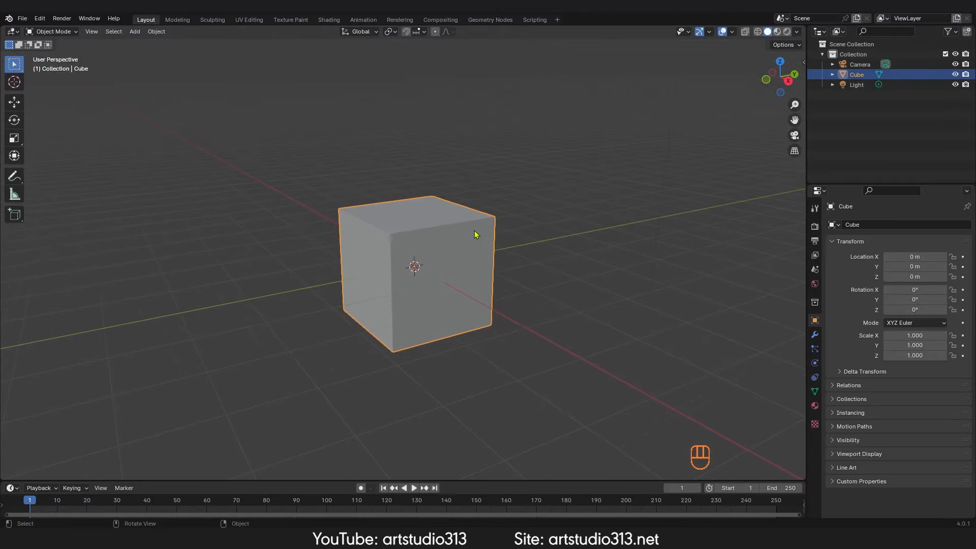
click(795, 152)
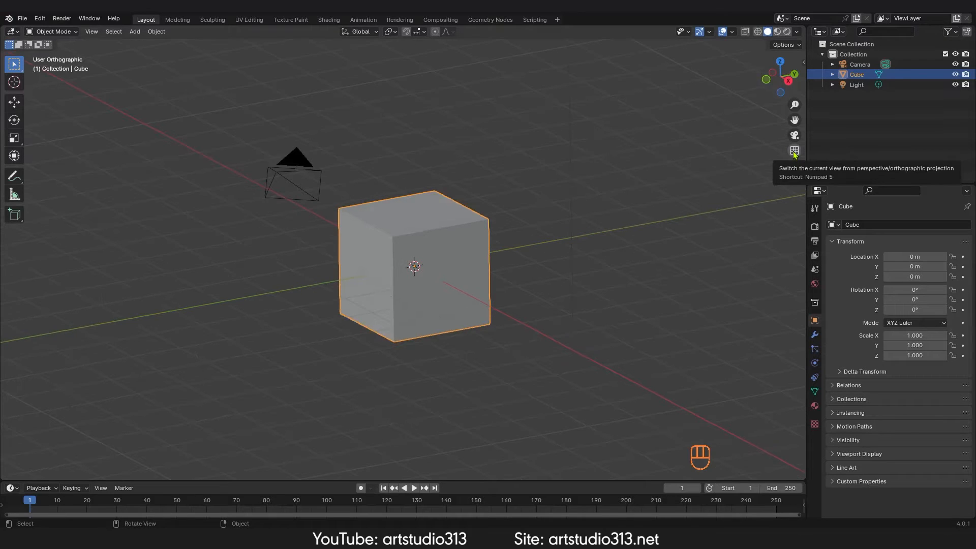
click(794, 152)
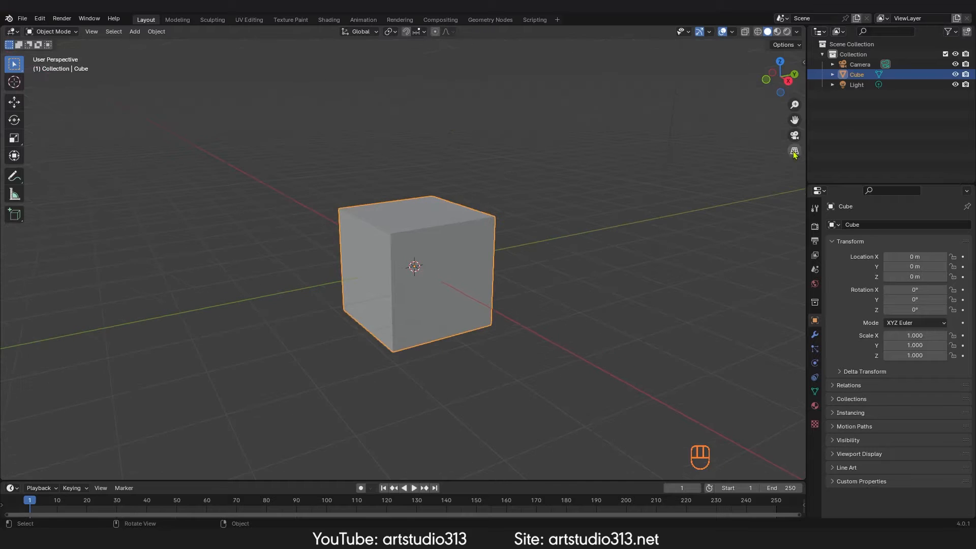
- Rotate the viewport around the cube in perspective and view it from farther away
middle_drag(447, 272, 471, 283)
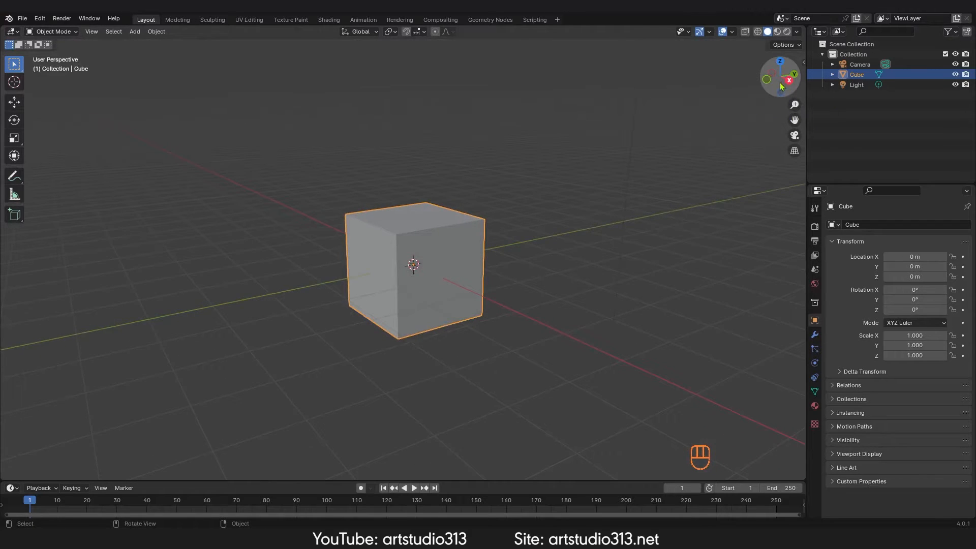
mouse_move(785, 87)
mouse_down()
mouse_move(792, 90)
mouse_move(769, 88)
mouse_up()
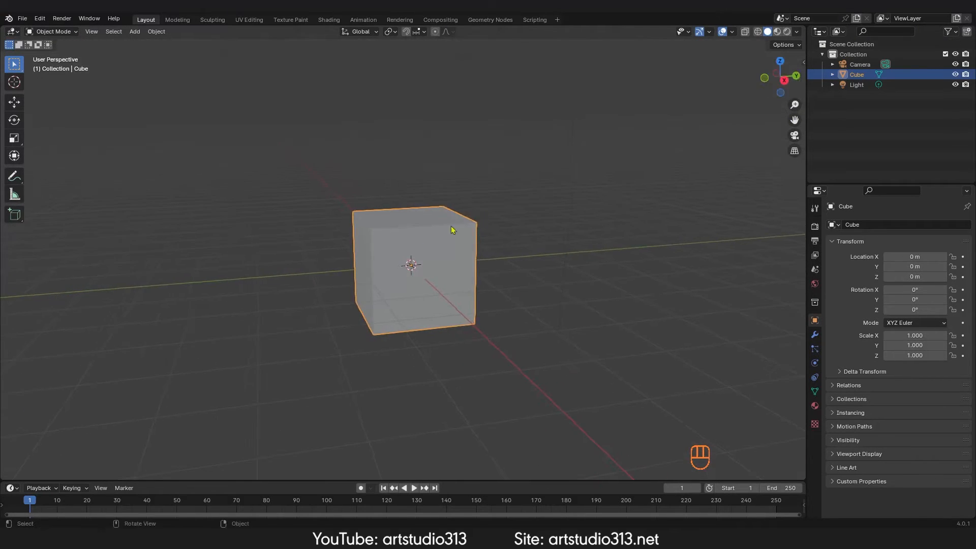
middle_drag(420, 247, 463, 218)
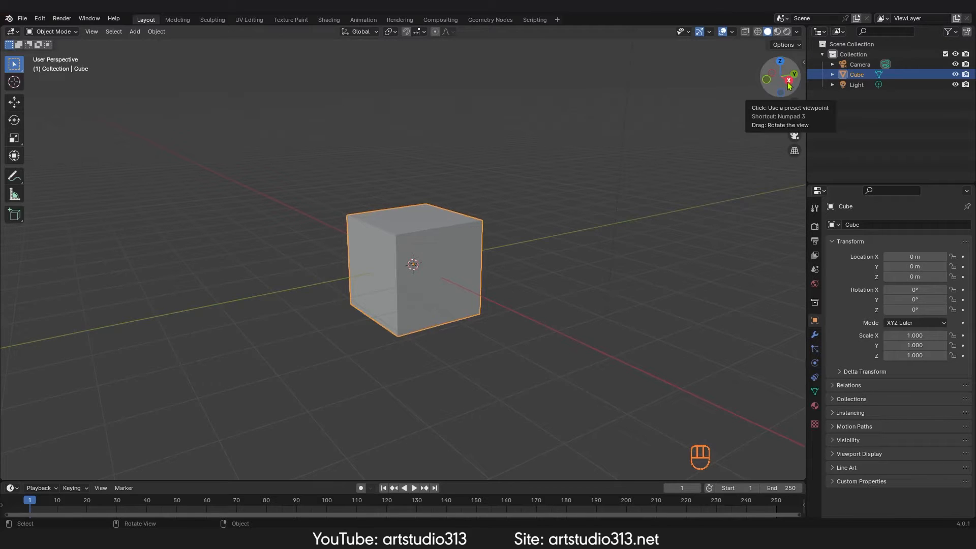
ctrl+middle_drag(485, 273, 448, 327)
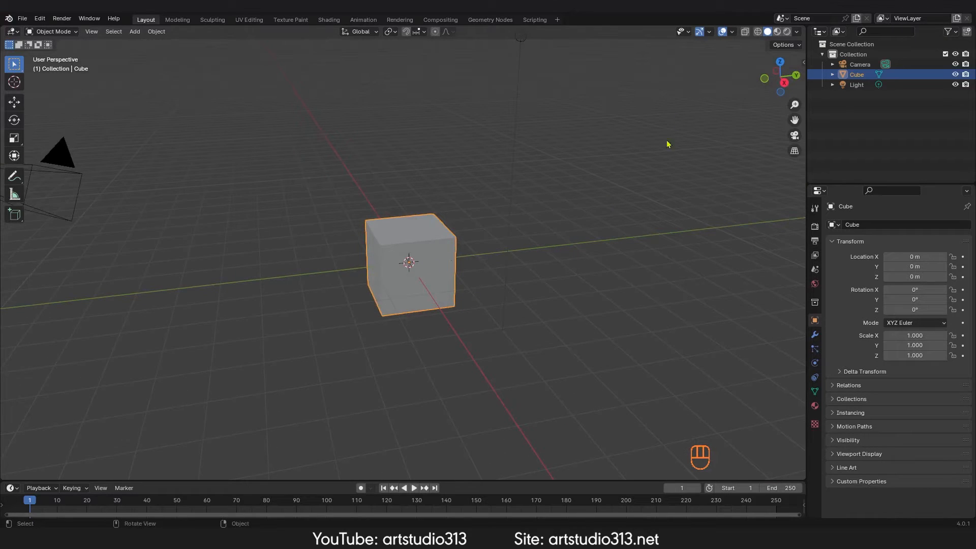
- Show the Z axis line among the viewport overlay guides
click(733, 32)
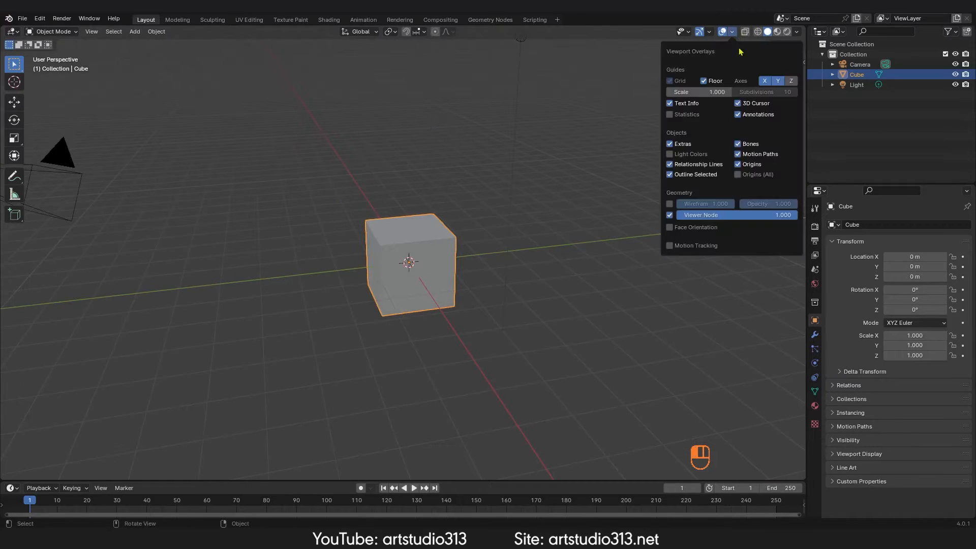
click(792, 82)
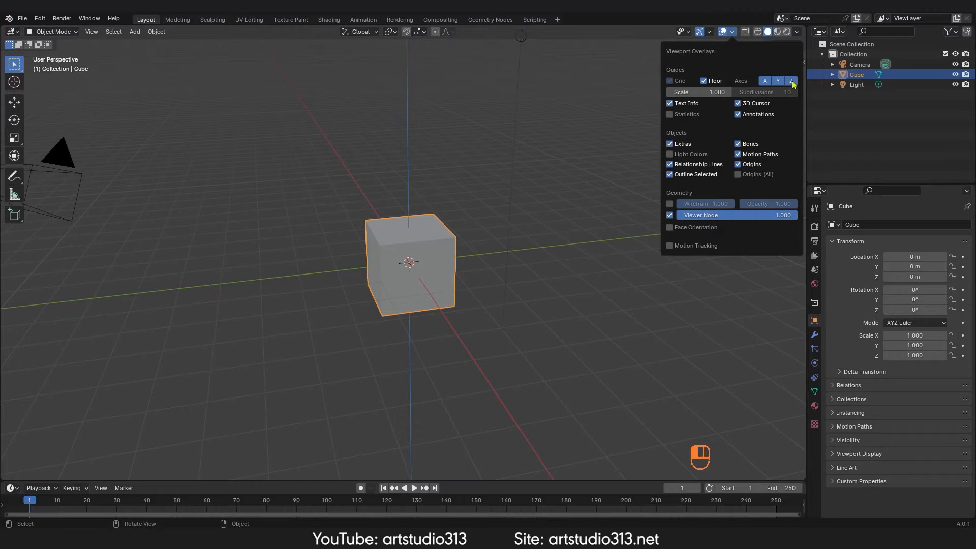
middle_drag(407, 255, 438, 249)
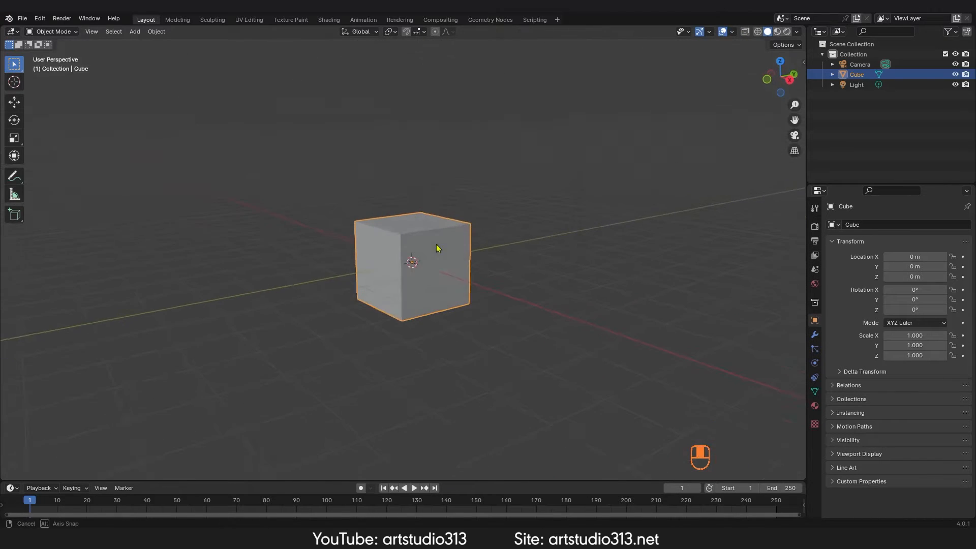
- Look at the cube in the Top, Bottom and Left orthographic views, and return to a free perspective view
click(781, 63)
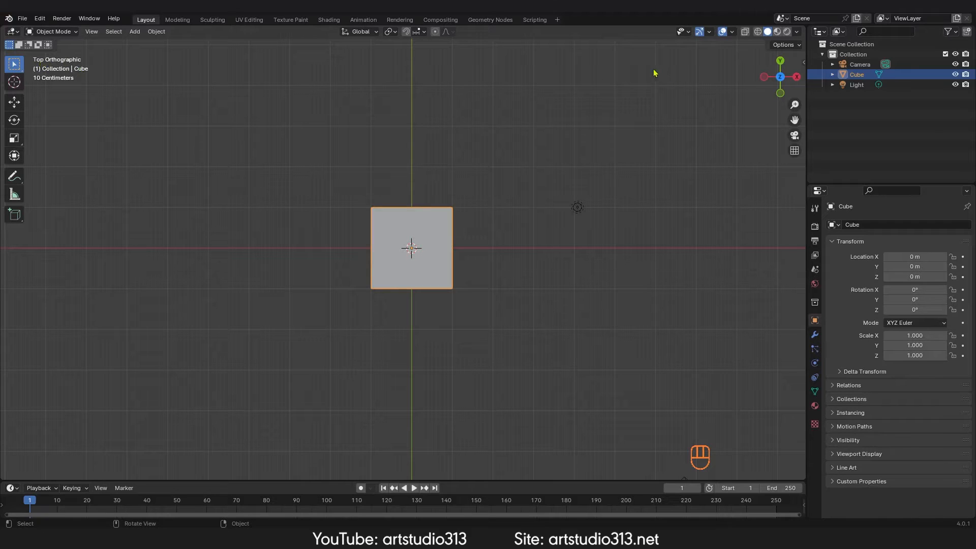
click(781, 78)
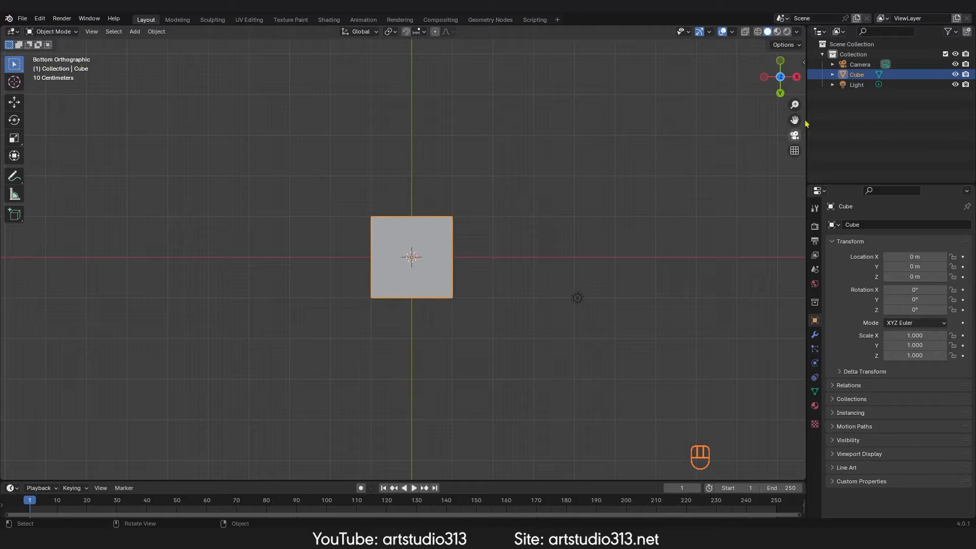
click(764, 79)
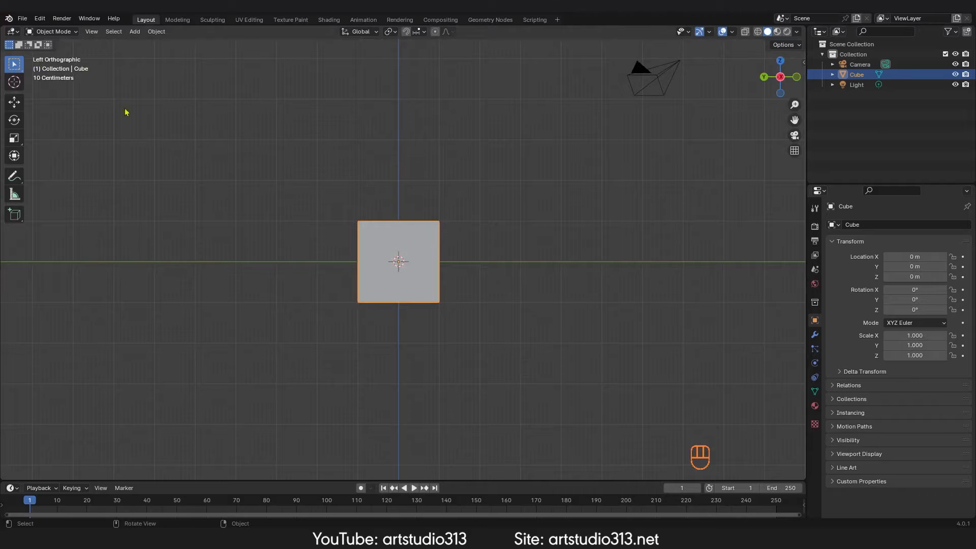
middle_drag(568, 210, 507, 285)
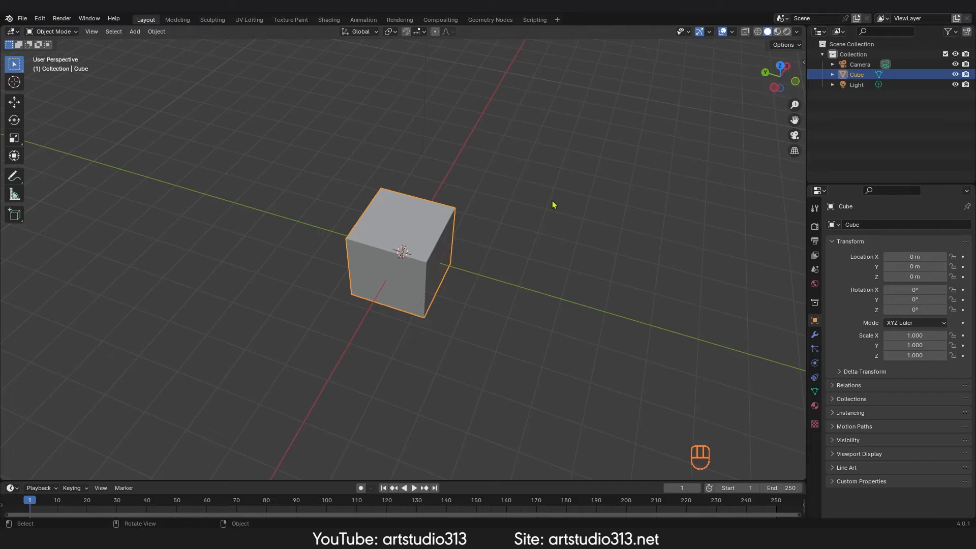
- Cycle the cube through the Top, Front, Right and Bottom preset views, finishing from Front in a free perspective view
key(KP_7)
key(KP_1)
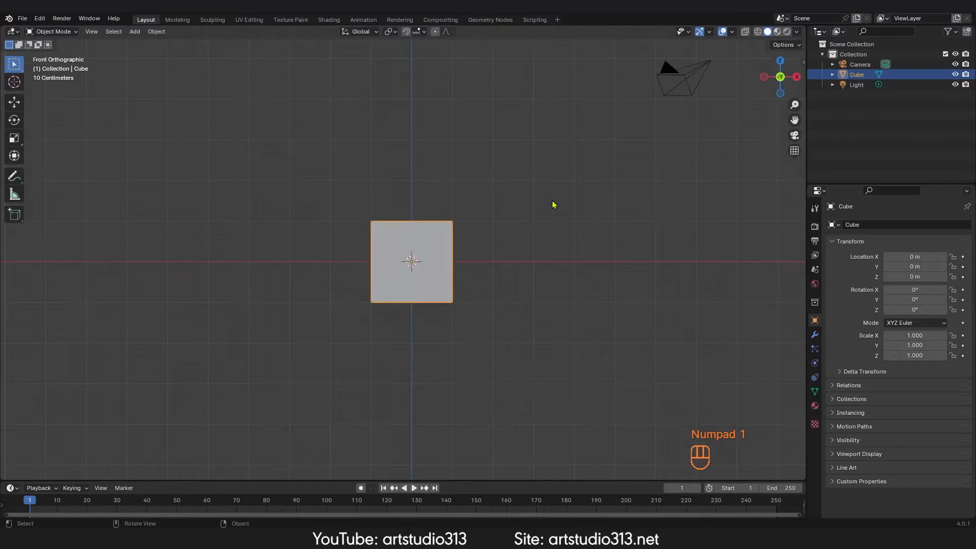
key(KP_3)
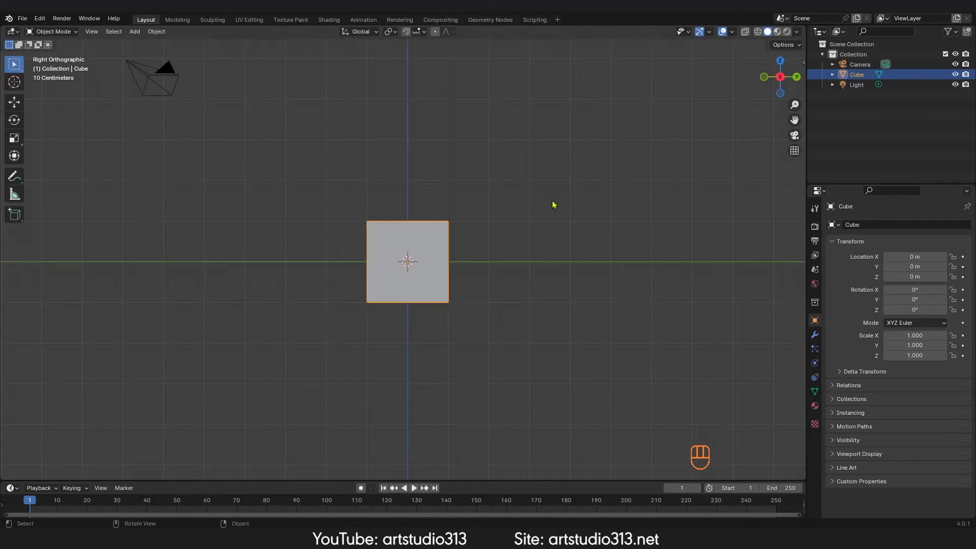
key(KP_1)
key(KP_3)
key(KP_7)
key(KP_9)
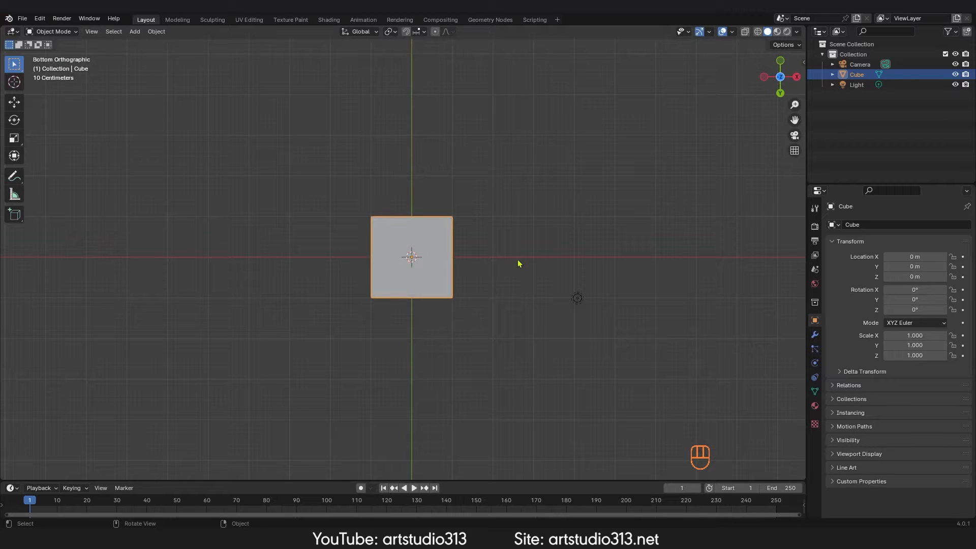
key(KP_1)
middle_drag(518, 266, 636, 287)
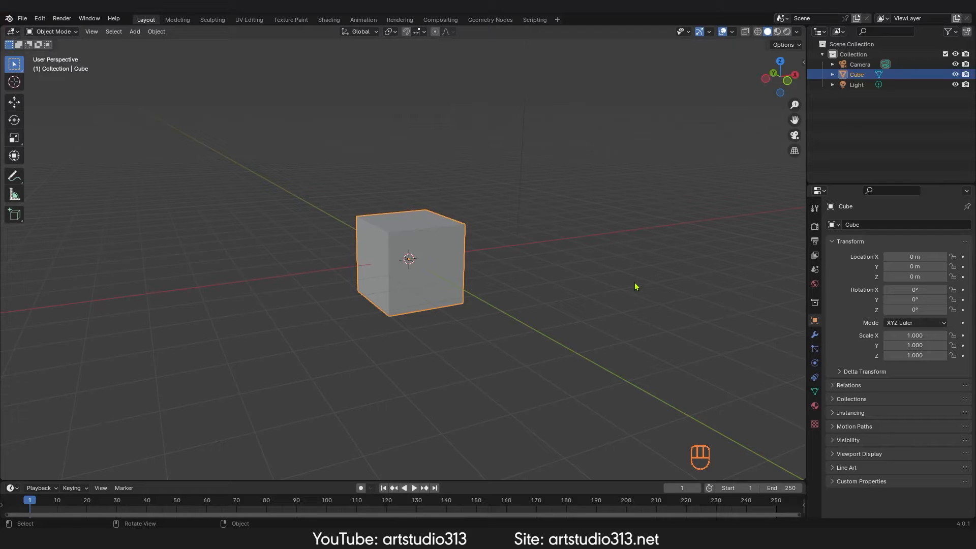
- Orbit the perspective view around the cube in fixed increments, and snap back to the Front orthographic view after a free rotation
key(KP_4)
key(KP_4)
key(KP_4)
key(KP_4)
key(KP_4)
key(KP_4)
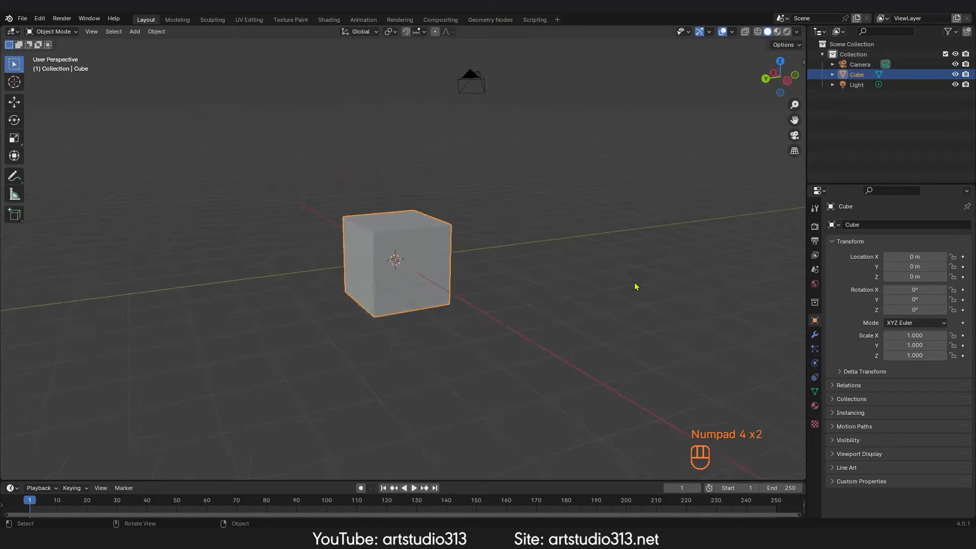
key(KP_1)
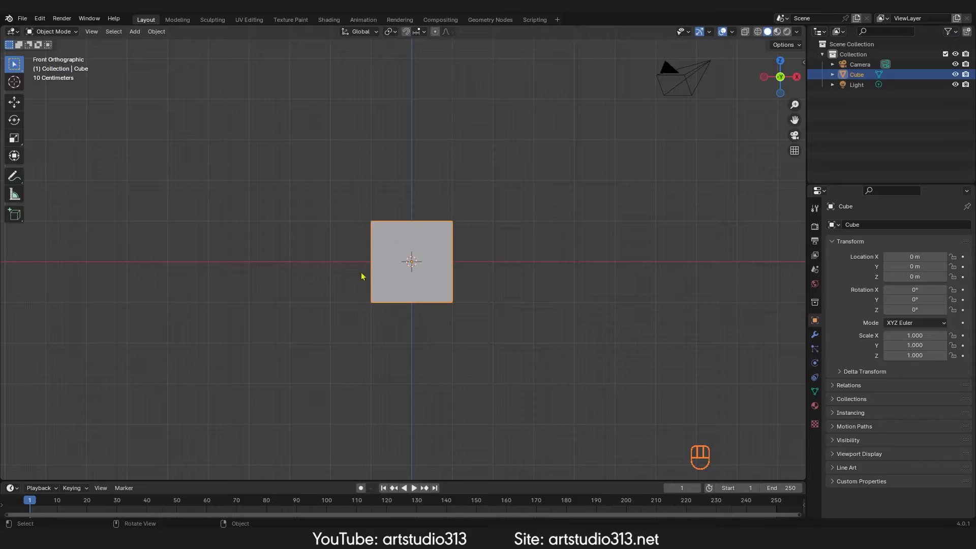
middle_drag(366, 279, 429, 279)
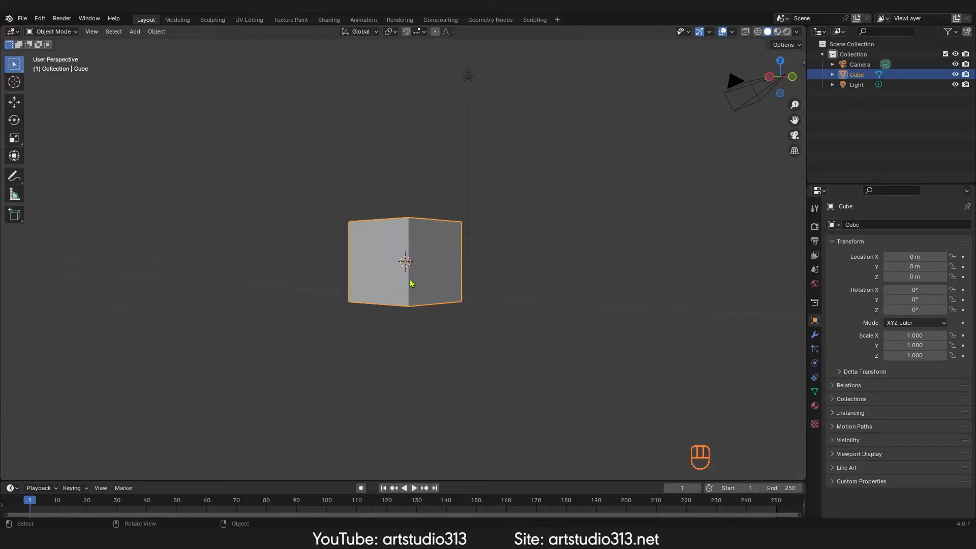
key(KP_1)
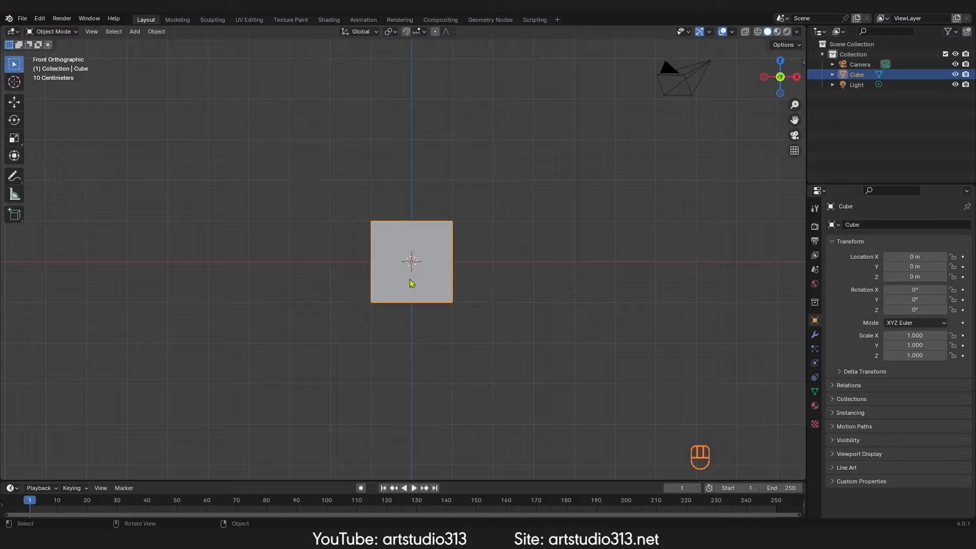
- Orbit the orthographic view horizontally around the cube in fixed increments, first one way and back past the front the other way
key(KP_4)
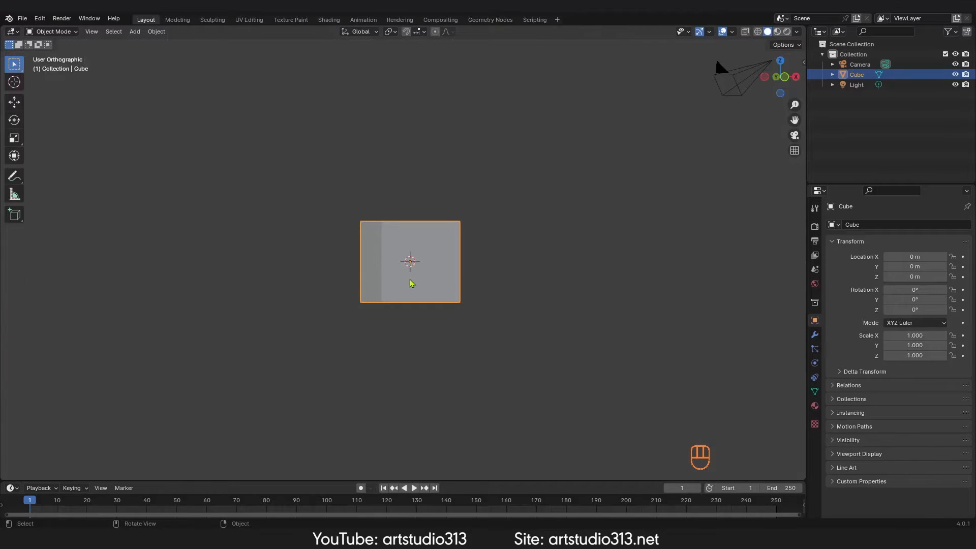
key(KP_4)
key(KP_4)
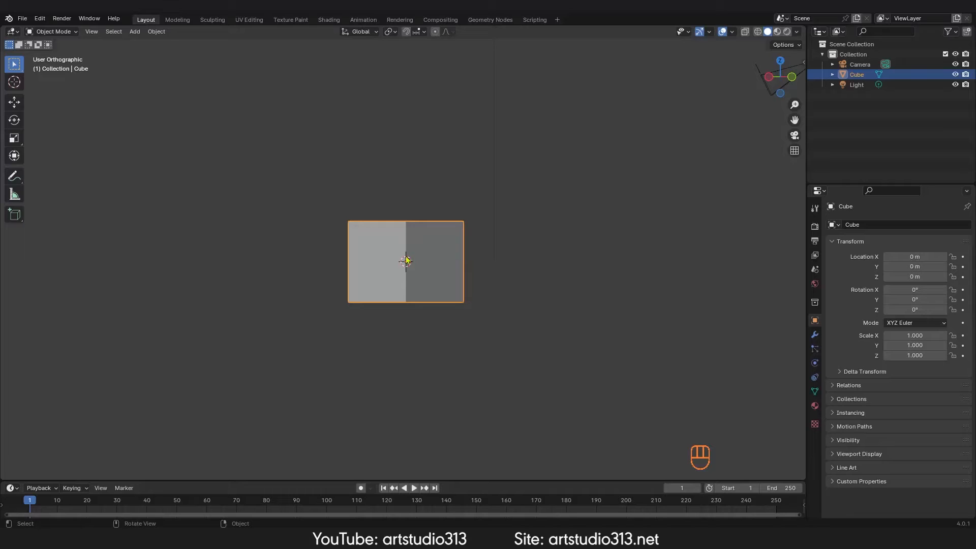
key(KP_6)
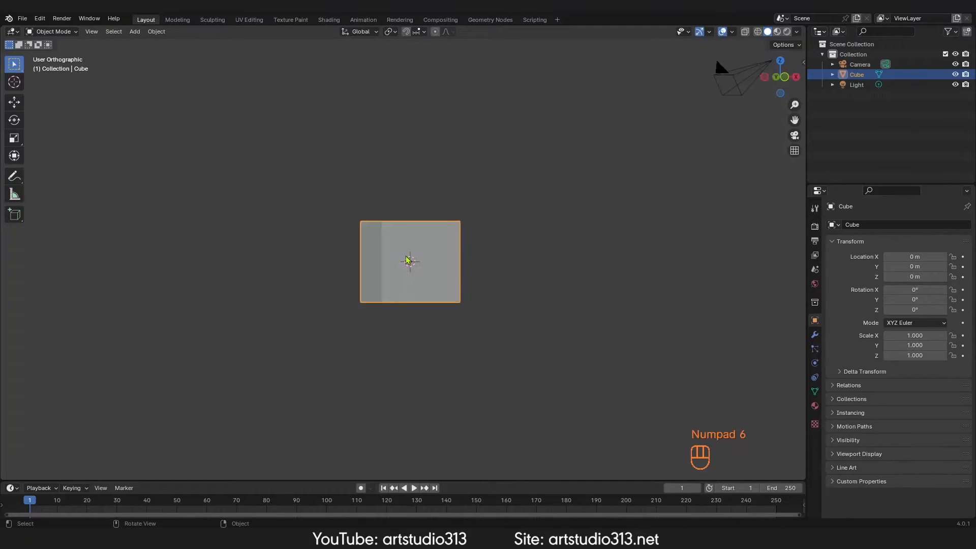
key(KP_6)
key(KP_6)
key(KP_6)
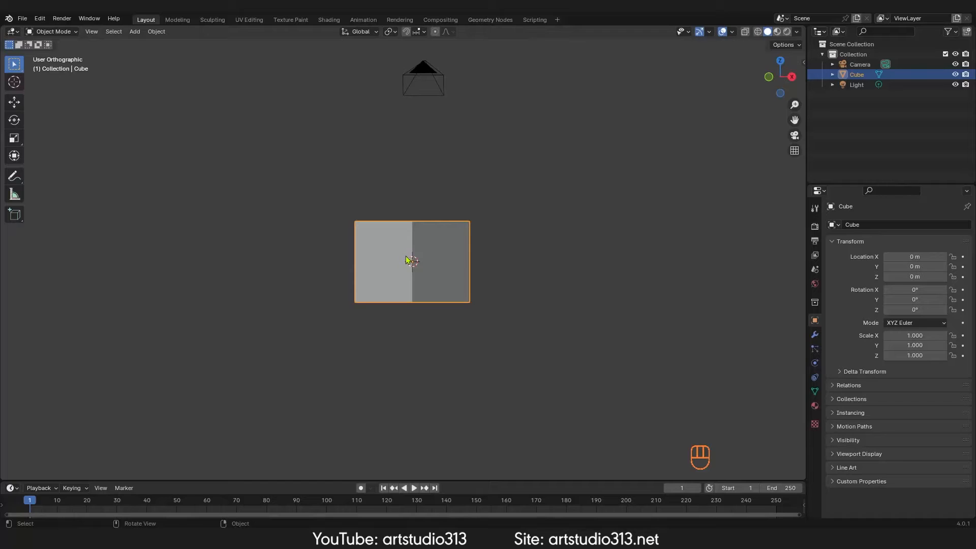
- Tilt the view in fixed increments to look at the cube from below, and tilt it back to see the cube from above
key(KP_2)
key(KP_2)
key(KP_2)
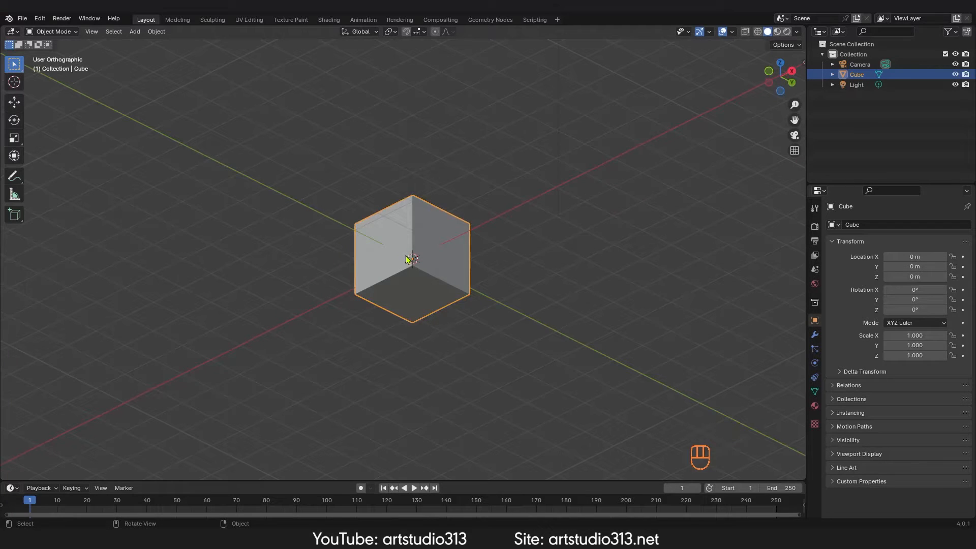
key(KP_8)
key(KP_8)
key(KP_8)
key(KP_8)
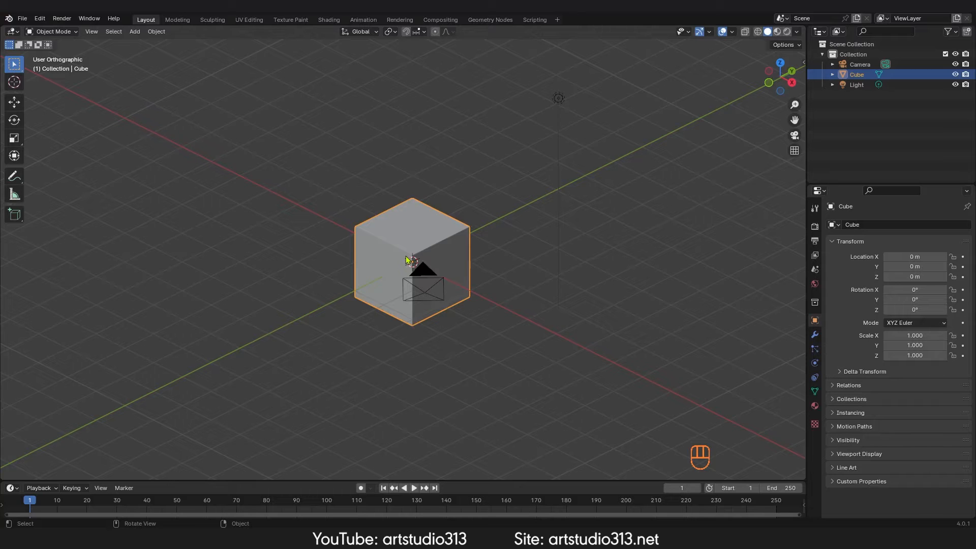
- View the cube from closer at a lower angle and switch the projection to perspective
mouse_move(407, 314)
middle_down()
mouse_move(469, 315)
mouse_move(414, 282)
mouse_move(397, 316)
middle_up()
ctrl+middle_drag(397, 317, 422, 268)
middle_drag(376, 300, 373, 260)
key(KP_5)
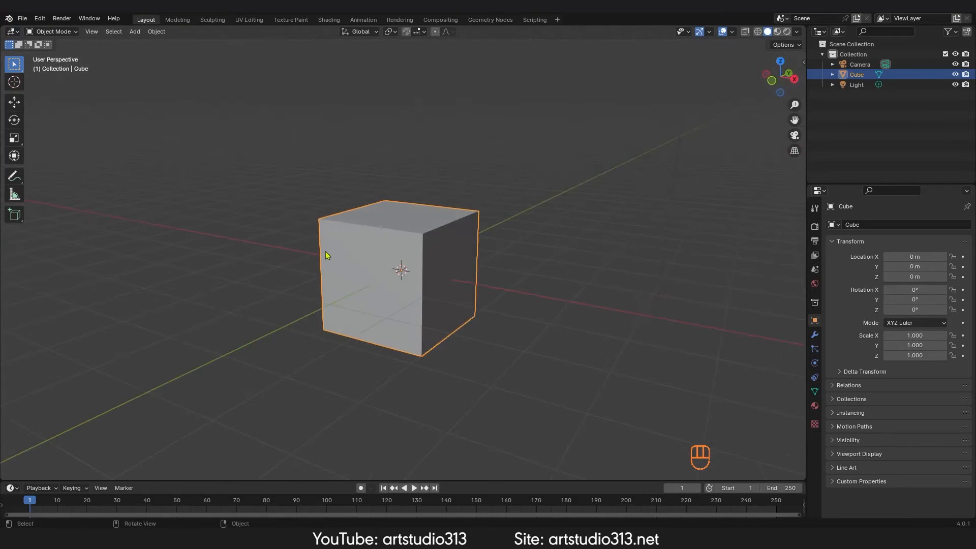
- Display the cube's transform properties in the viewport sidebar and reselect the cube after deselecting it
click(651, 190)
key(n)
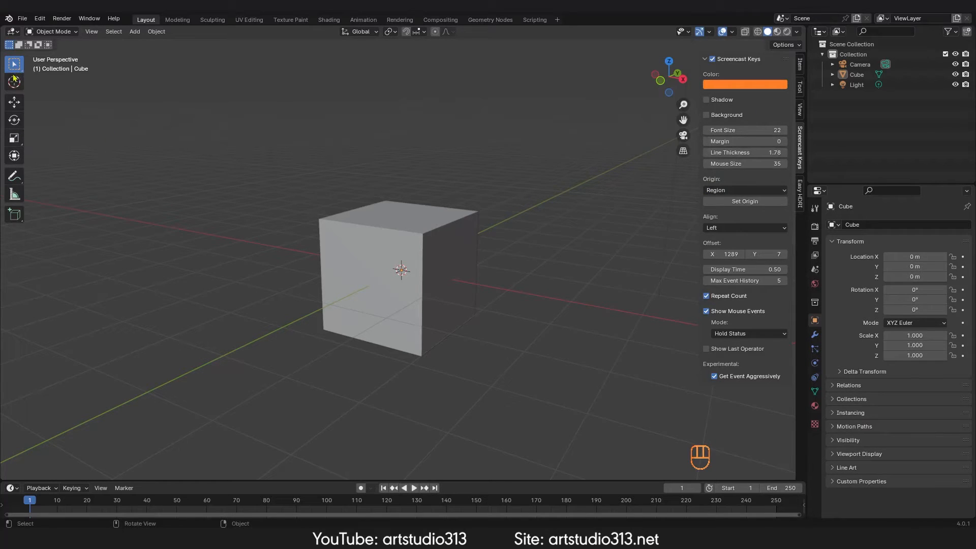
click(800, 64)
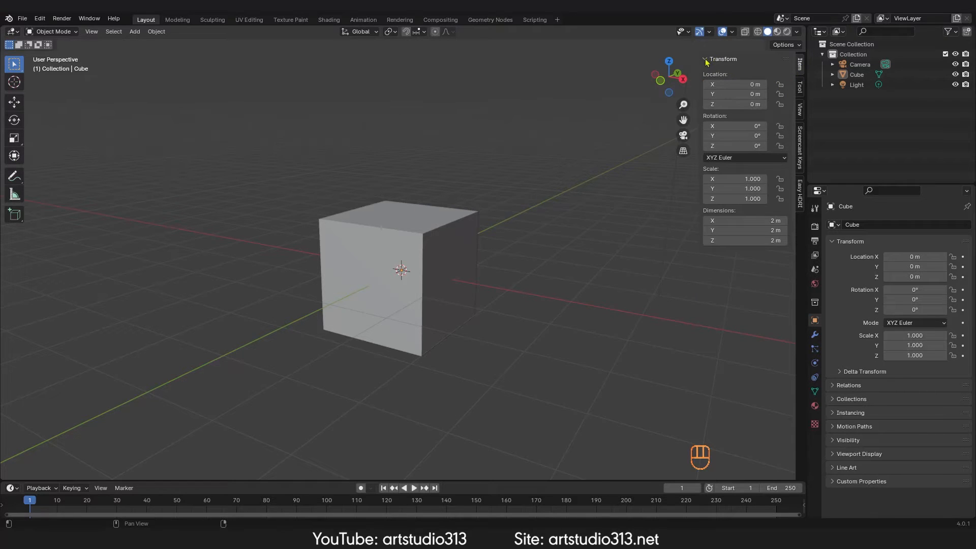
click(453, 264)
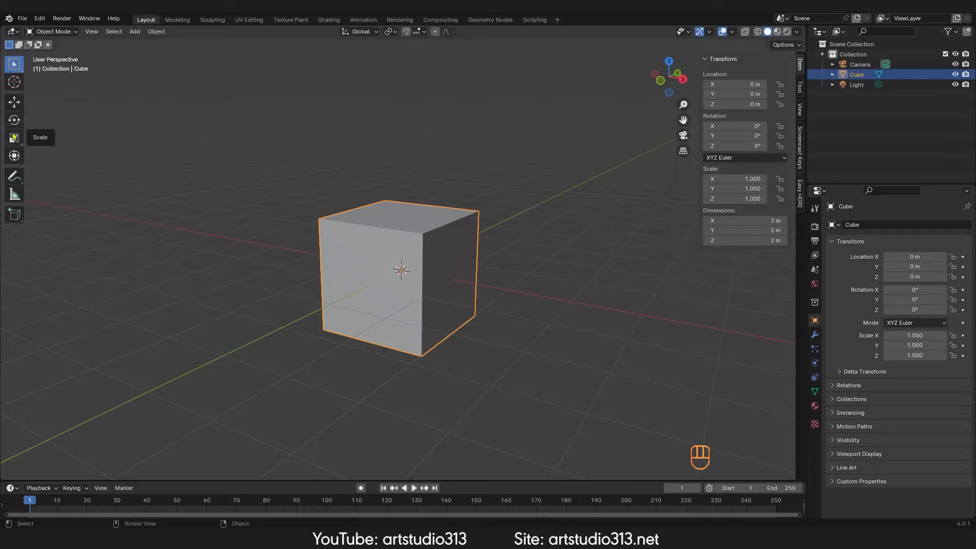
- Toggle the viewport's tool shelf off and on, leaving it hidden
key(t)
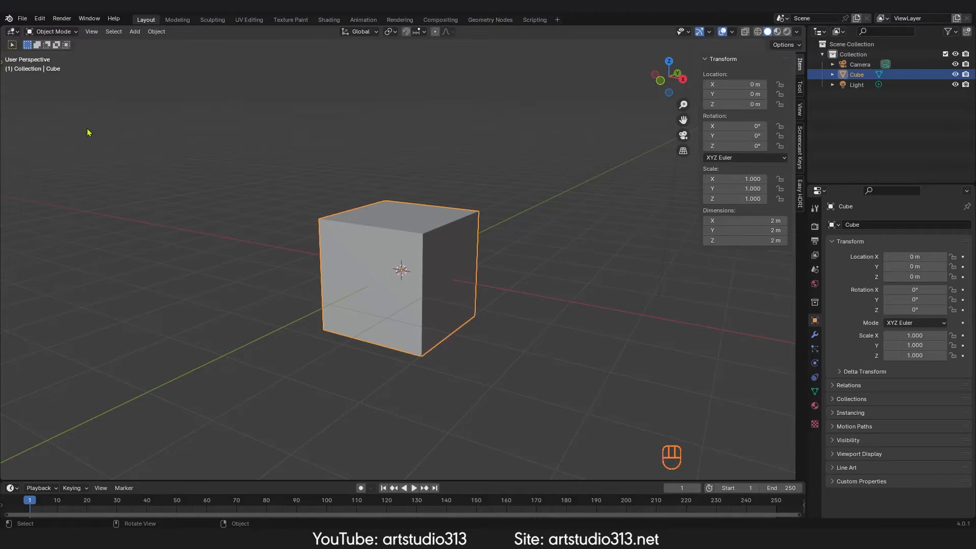
key(t)
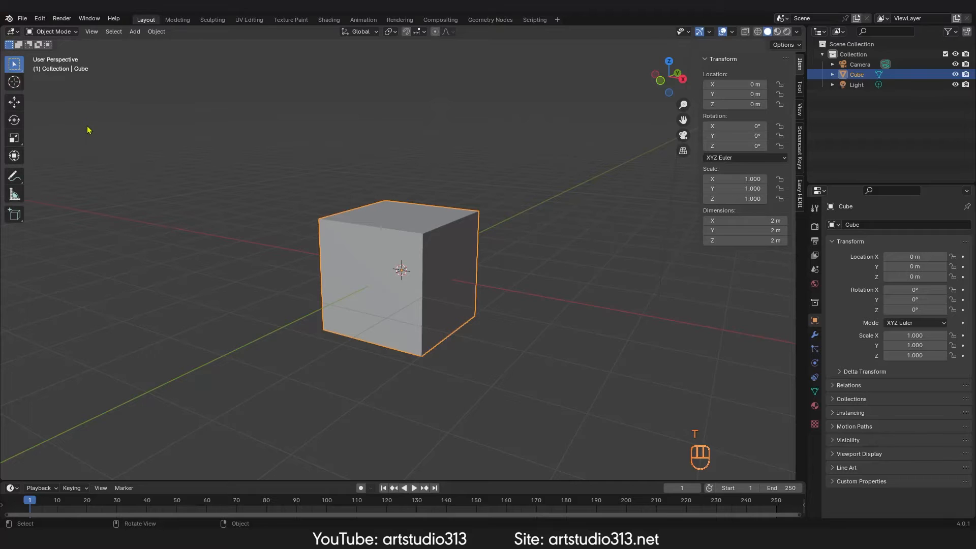
key(t)
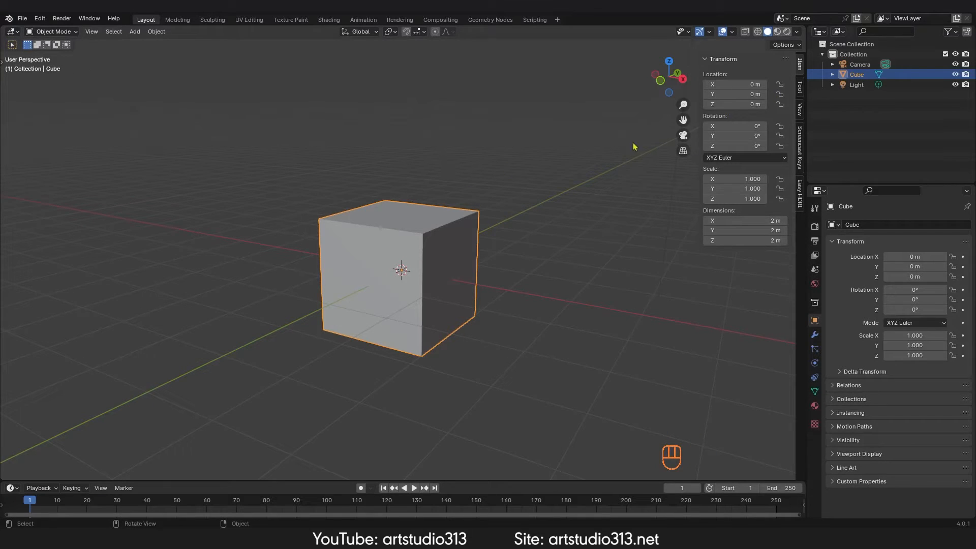
- Toggle the viewport's transform sidebar repeatedly, leaving it hidden, and adjust the view of the cube
key(n)
key(n)
key(n)
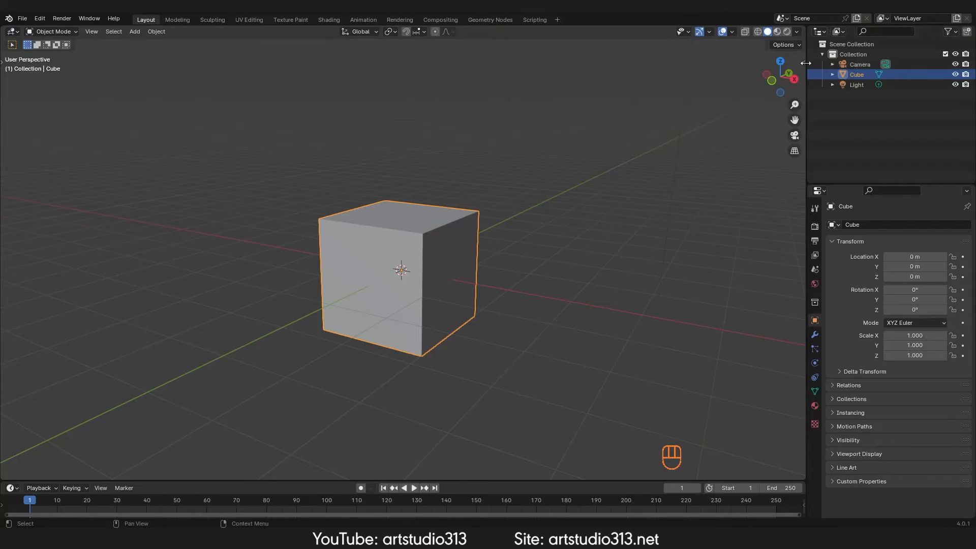
click(804, 61)
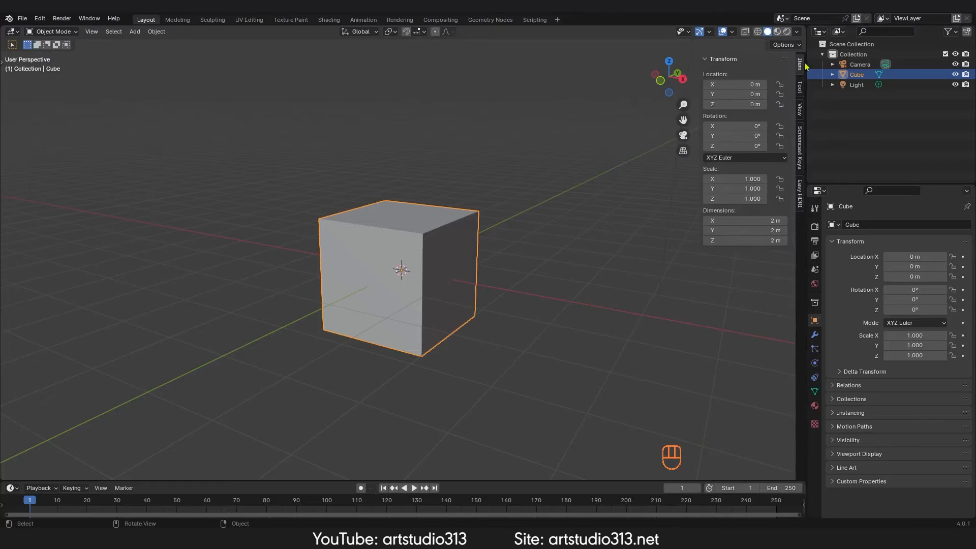
key(n)
middle_drag(452, 253, 445, 265)
shift+middle_drag(445, 261, 446, 249)
mouse_move(447, 250)
ctrl+middle_down()
mouse_move(451, 242)
mouse_move(441, 255)
ctrl+middle_up()
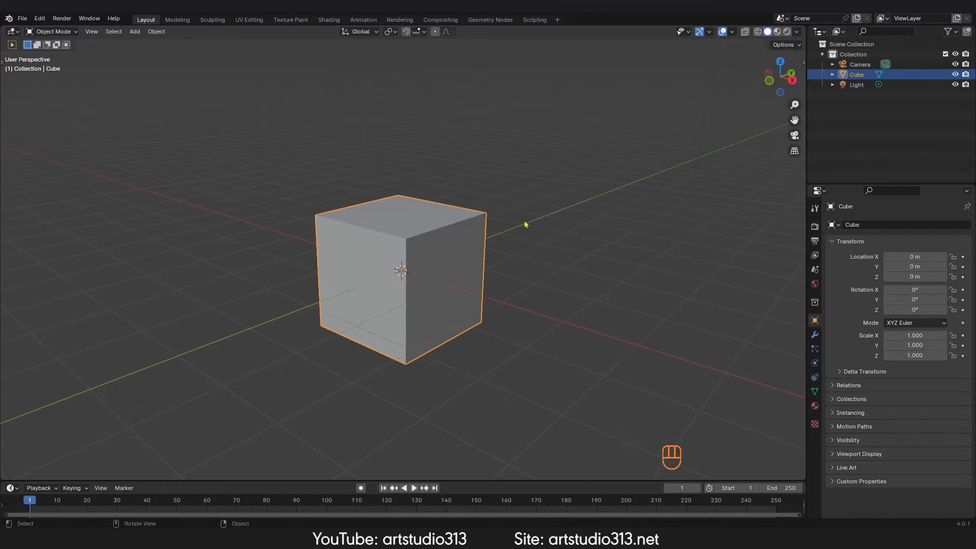
- Enable Cavity and Shadow in the viewport shading with Flat lighting, and bring up the shading mode choices without changing the mode
click(797, 32)
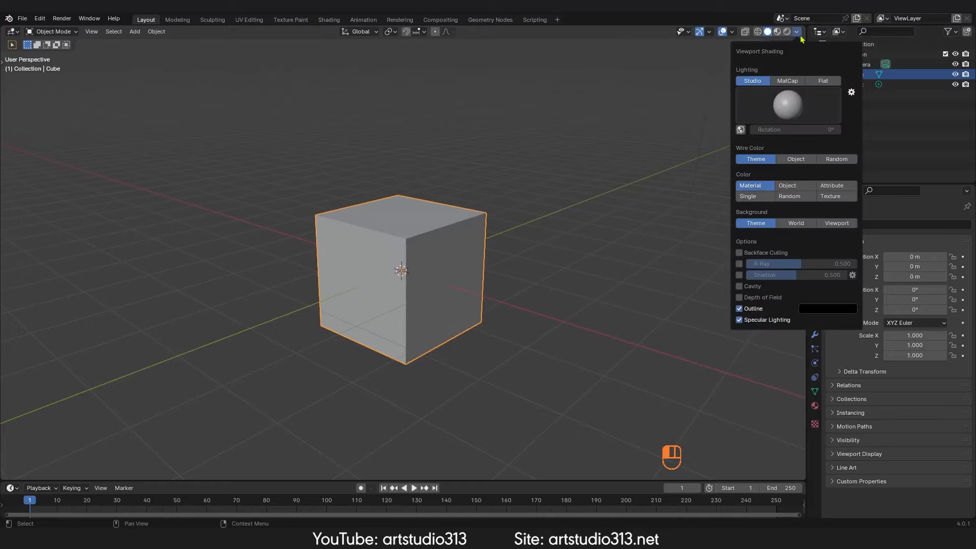
click(740, 286)
click(740, 275)
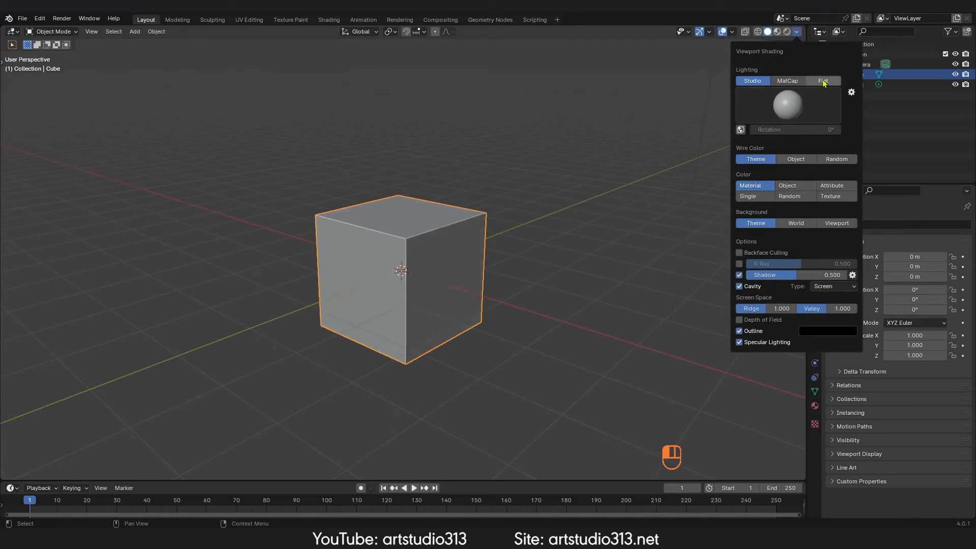
click(824, 81)
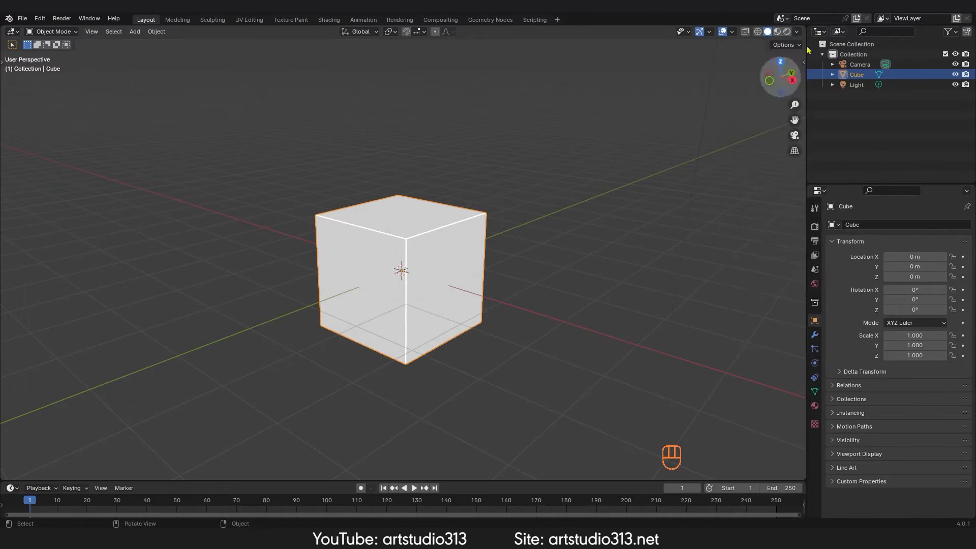
click(797, 32)
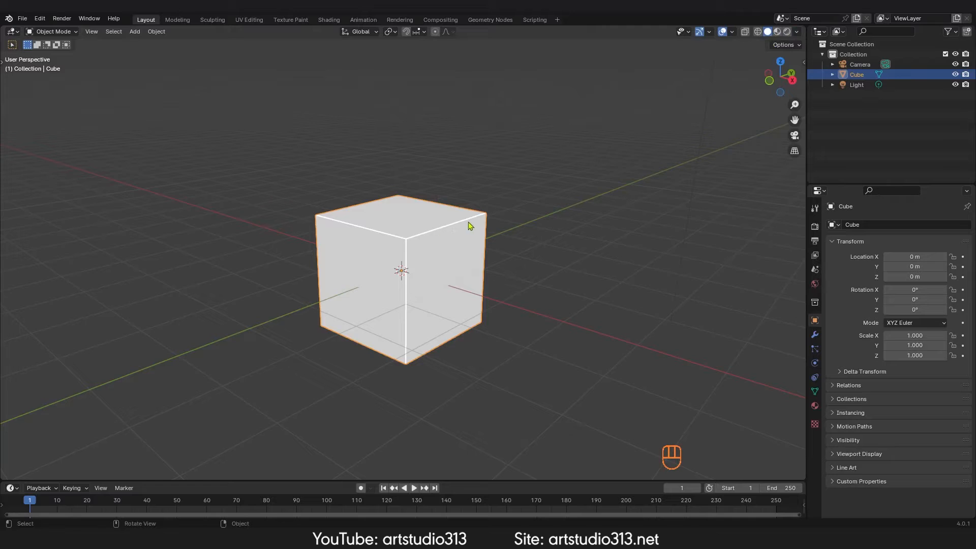
key(z)
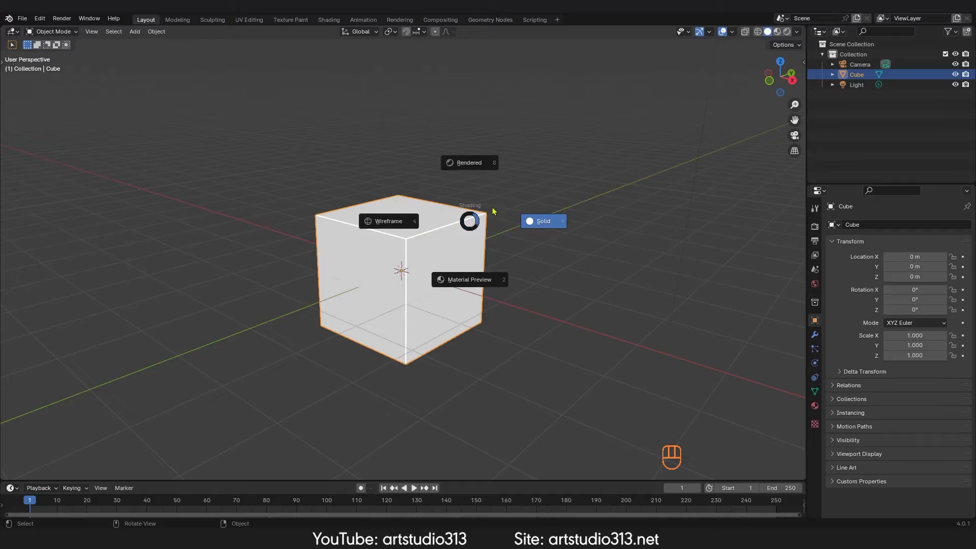
key(Escape)
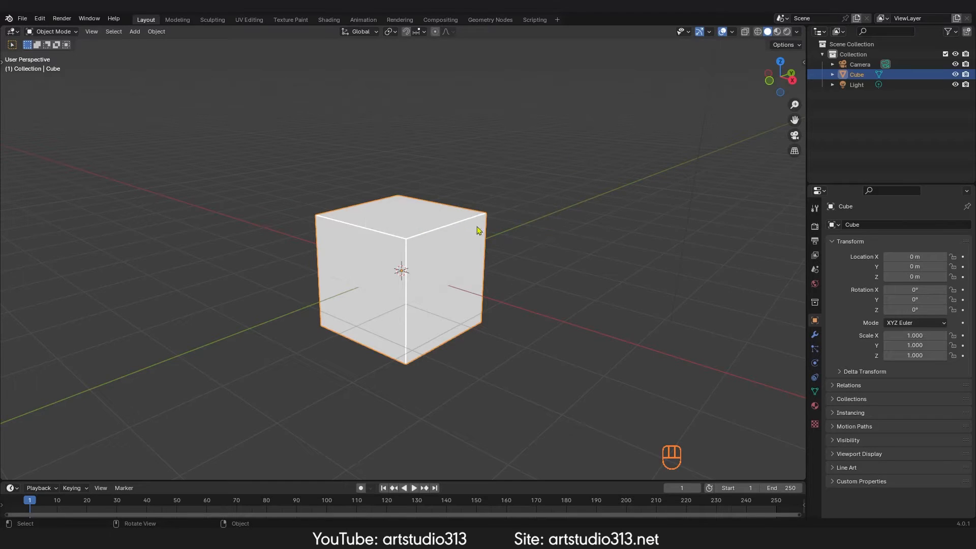
- Deselect the cube and show the viewport's tool shelf again
click(55, 107)
key(t)
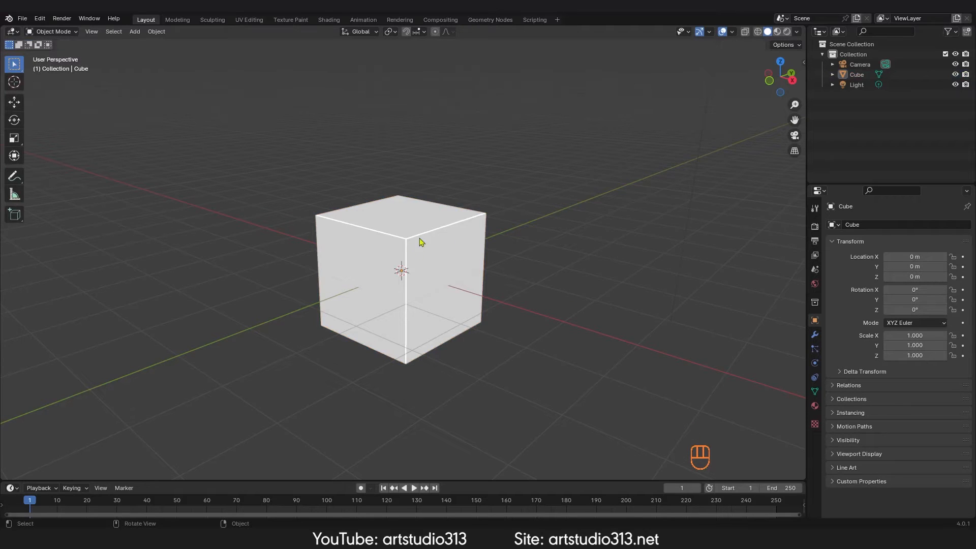
mouse_move(420, 239)
middle_down()
mouse_move(410, 235)
mouse_move(433, 240)
mouse_move(435, 222)
mouse_move(417, 231)
middle_up()
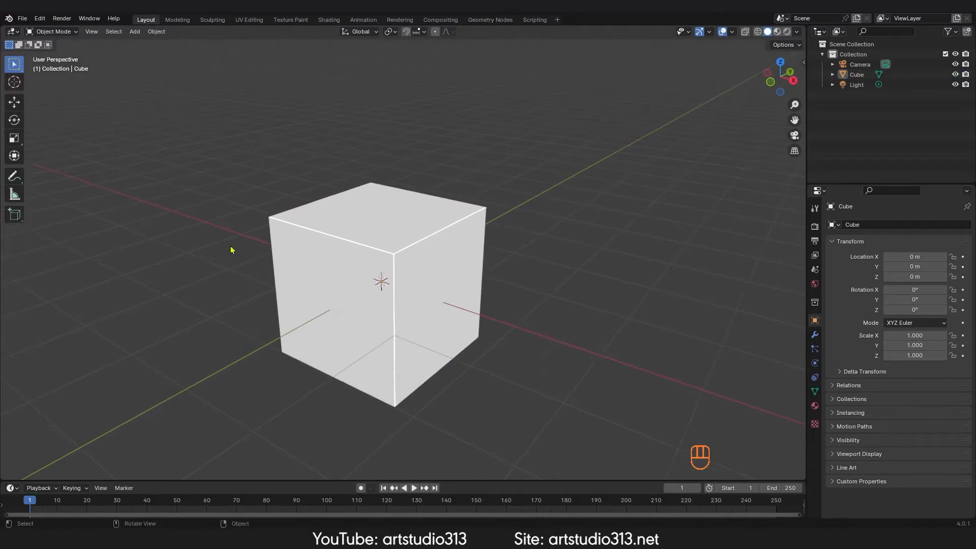
- Try moving the cube with the Tweak selection tool, and undo the move
click(18, 66)
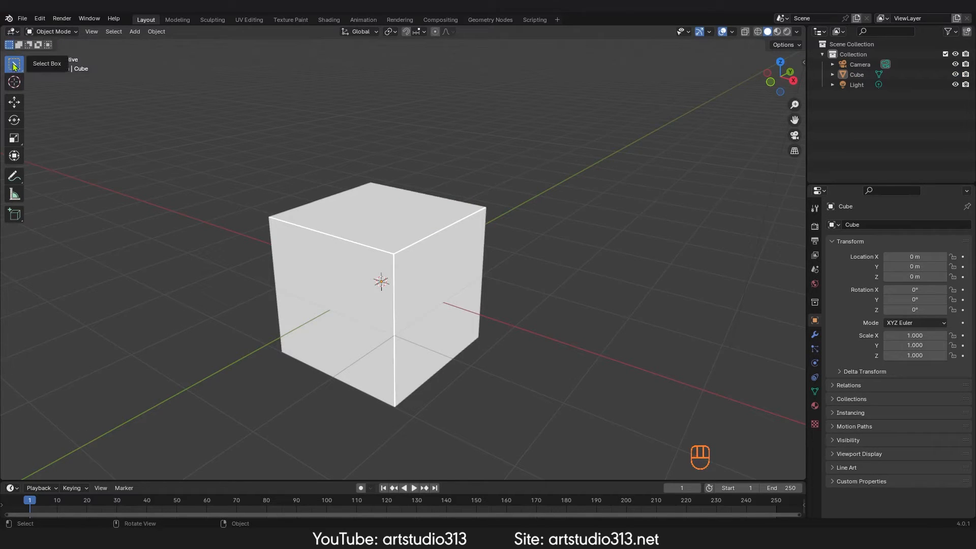
mouse_move(14, 66)
mouse_down()
mouse_move(37, 70)
mouse_move(60, 125)
mouse_move(69, 76)
mouse_up()
drag(425, 277, 404, 242)
key(ctrl+z)
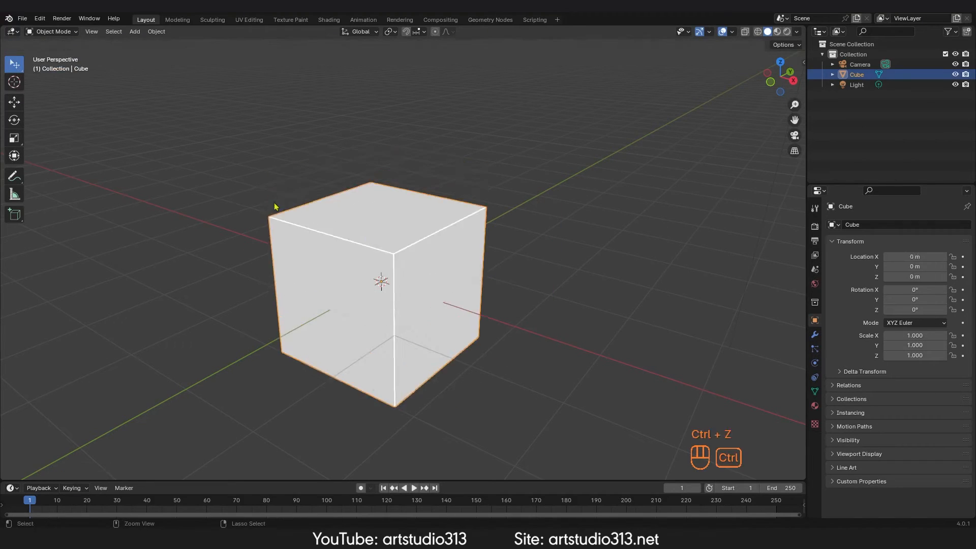
- Switch to the Select Circle tool and select the camera, cube and light together
drag(14, 64, 68, 111)
middle_drag(297, 135, 518, 251)
ctrl+middle_drag(432, 234, 407, 291)
middle_drag(427, 288, 483, 285)
ctrl+middle_drag(509, 300, 534, 233)
shift+middle_drag(585, 193, 509, 198)
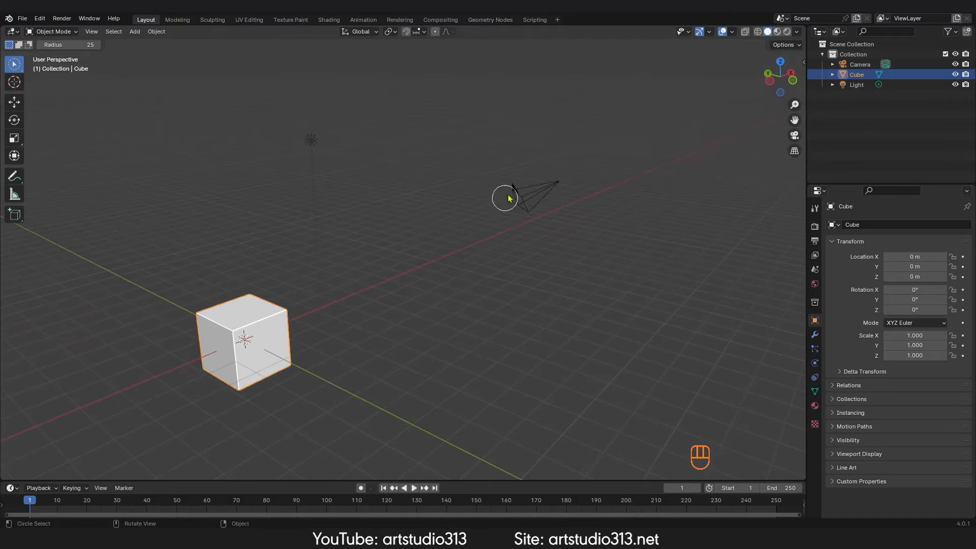
click(857, 86)
shift+click(860, 64)
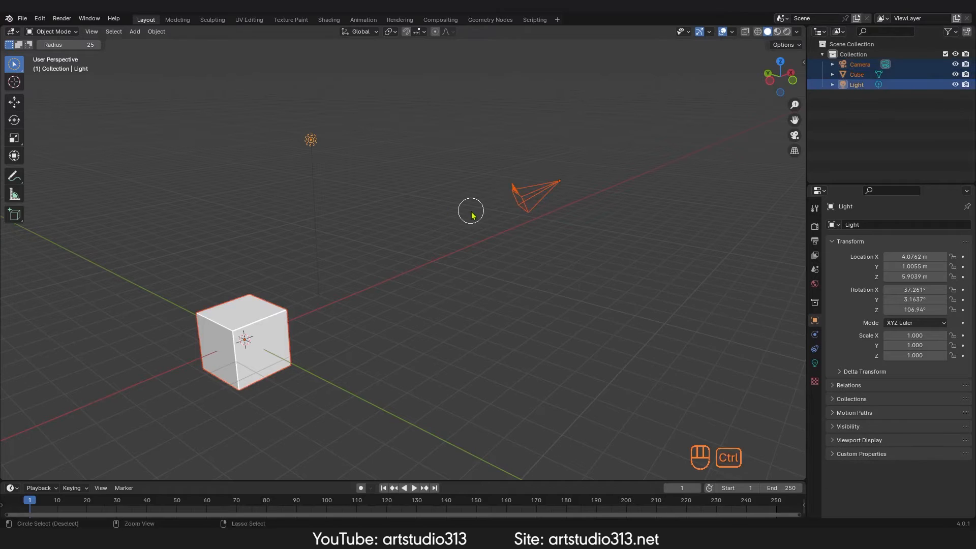
ctrl+middle_drag(469, 211, 467, 204)
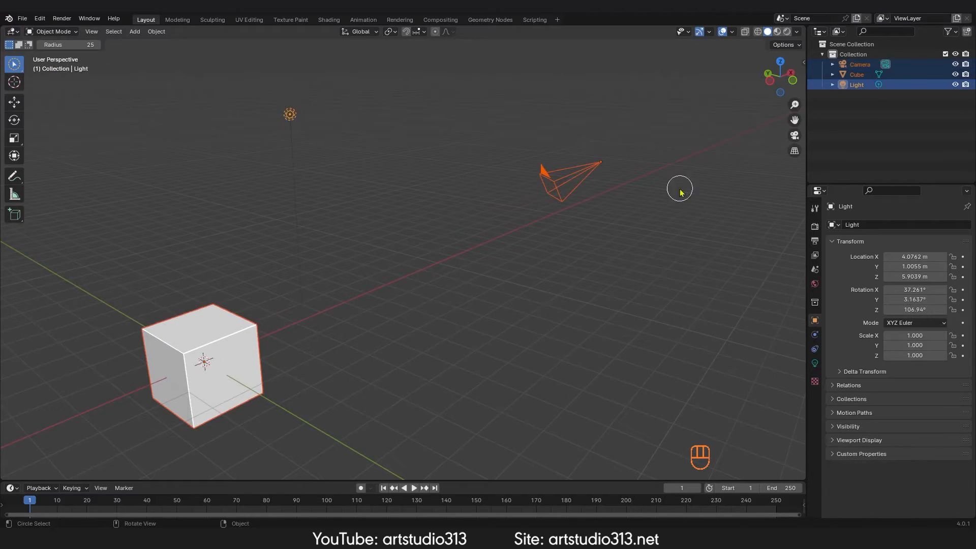
- Try circle selection around the camera, clear the selection, and select only the cube
mouse_move(552, 194)
mouse_down()
mouse_move(253, 120)
mouse_move(404, 125)
mouse_move(611, 167)
mouse_up()
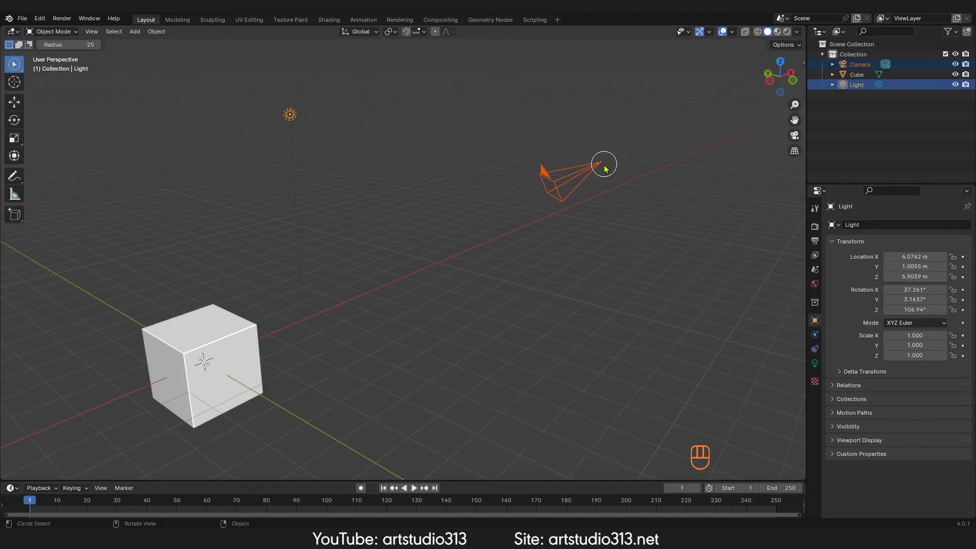
drag(543, 191, 549, 188)
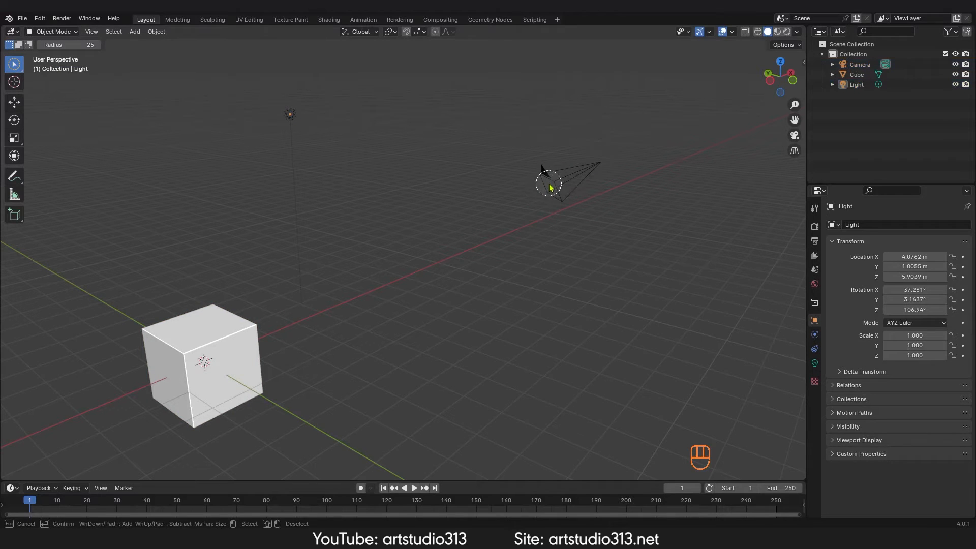
click(600, 167)
scroll(601, 171, up, 2)
shift+middle_drag(598, 171, 325, 308)
ctrl+middle_drag(328, 305, 443, 254)
click(300, 350)
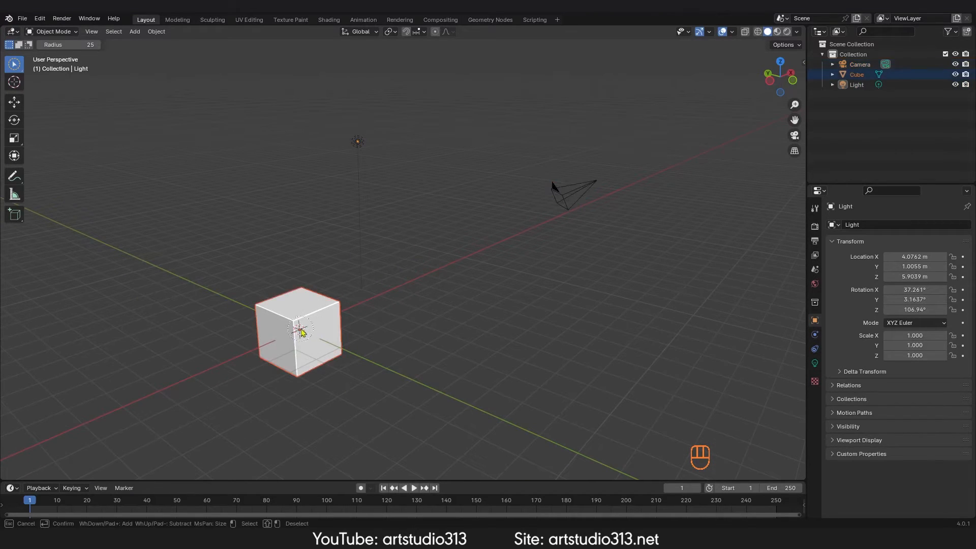
- Switch to the Select Lasso tool and lasso the light with the camera, and afresh the light with the cube
click(14, 64)
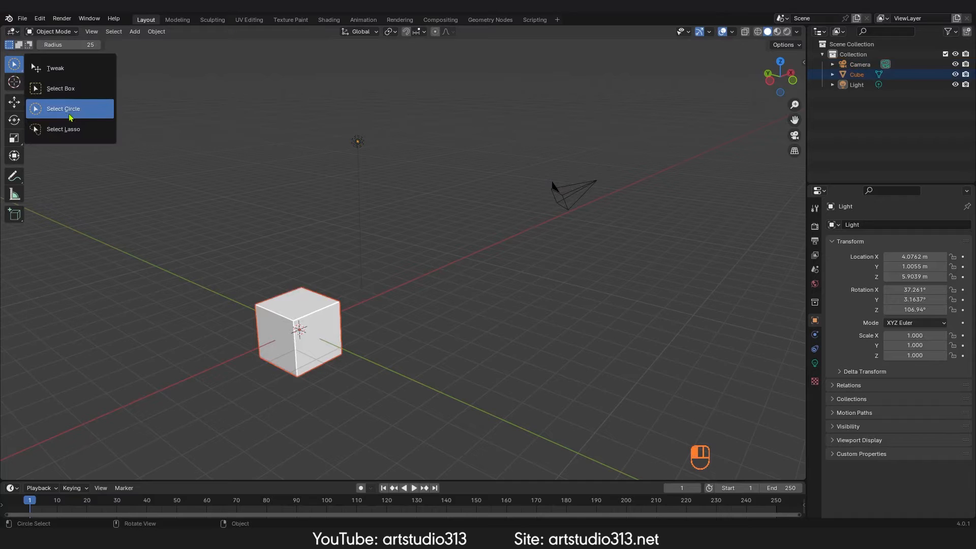
click(63, 131)
mouse_move(289, 116)
mouse_down()
mouse_move(410, 109)
mouse_move(479, 223)
mouse_move(637, 212)
mouse_move(408, 248)
mouse_move(249, 205)
mouse_up()
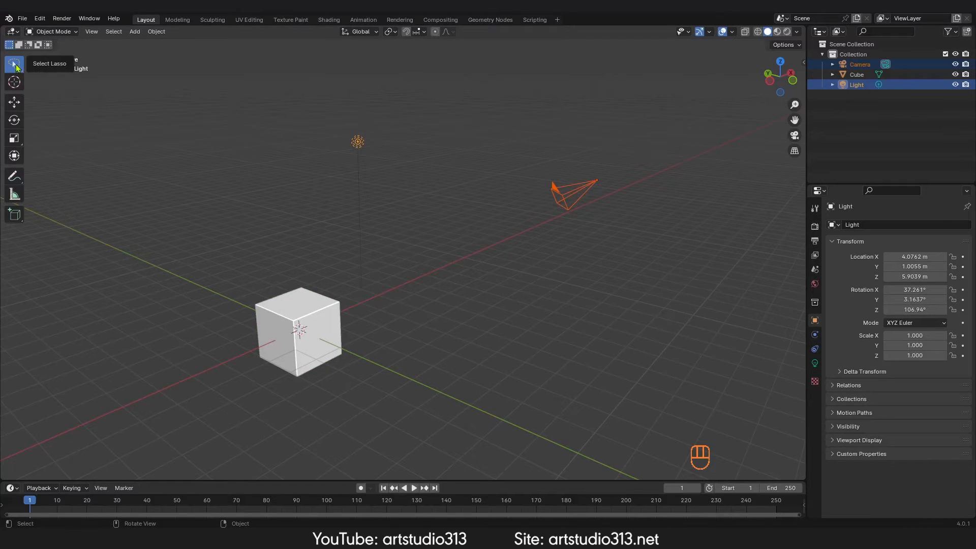
click(18, 69)
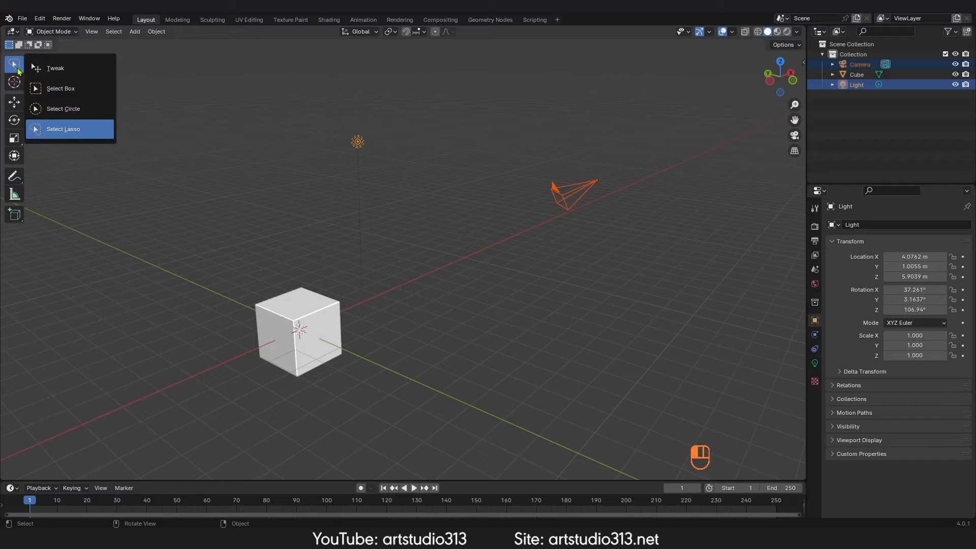
click(72, 128)
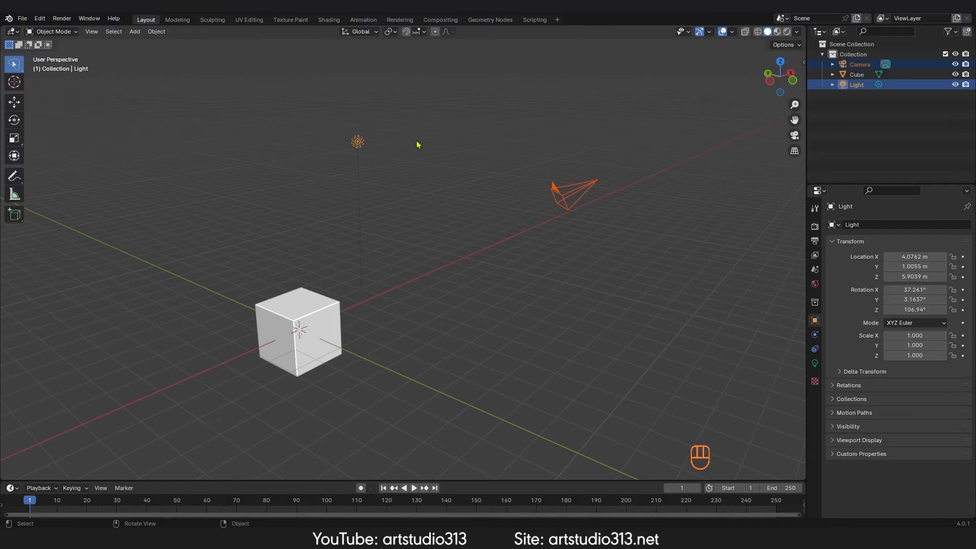
mouse_move(416, 145)
mouse_down()
mouse_move(425, 218)
mouse_move(236, 331)
mouse_move(434, 349)
mouse_move(438, 269)
mouse_up()
- Activate the Cursor tool and place the 3D cursor in the empty space below the camera, away from the cube
click(14, 82)
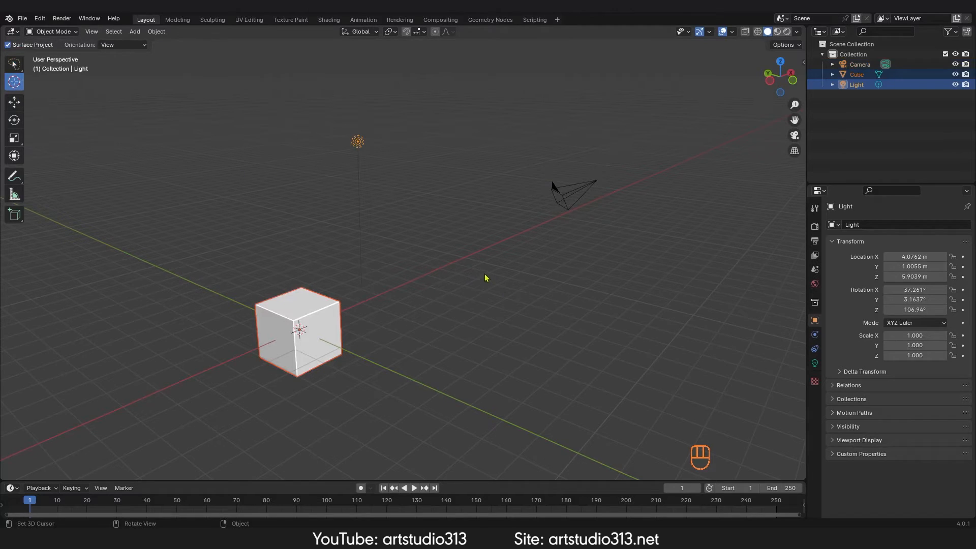
middle_drag(468, 267, 471, 281)
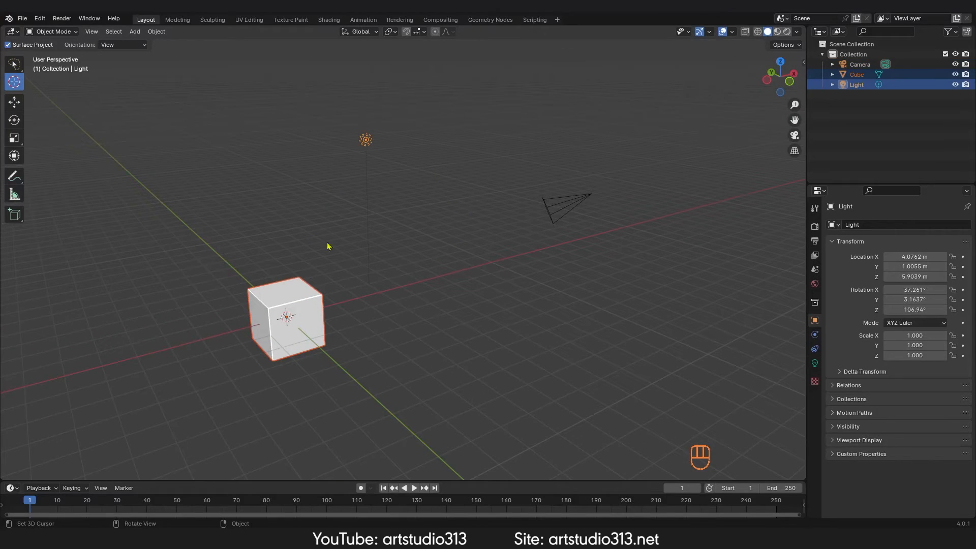
click(441, 270)
middle_drag(489, 308, 526, 276)
click(525, 273)
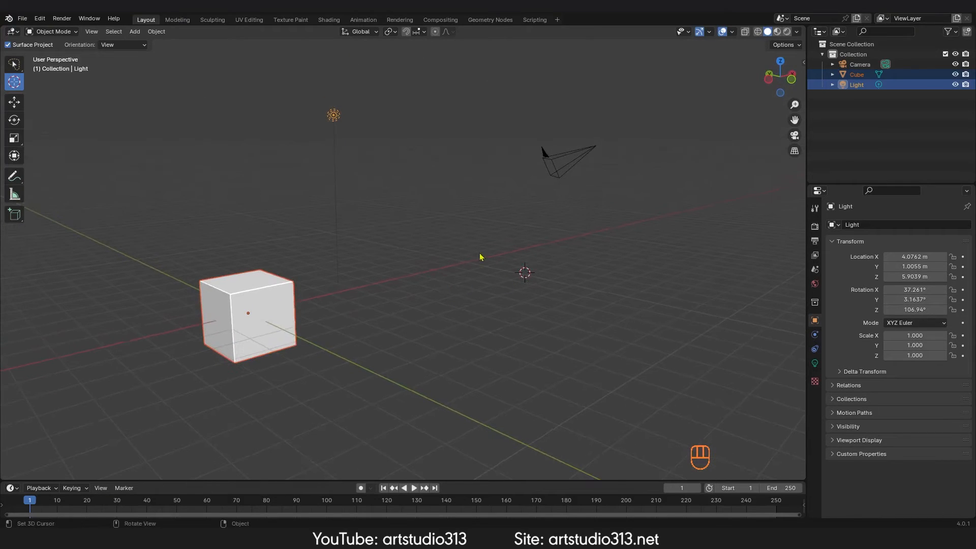
- Add a mesh cube at the 3D cursor
click(137, 32)
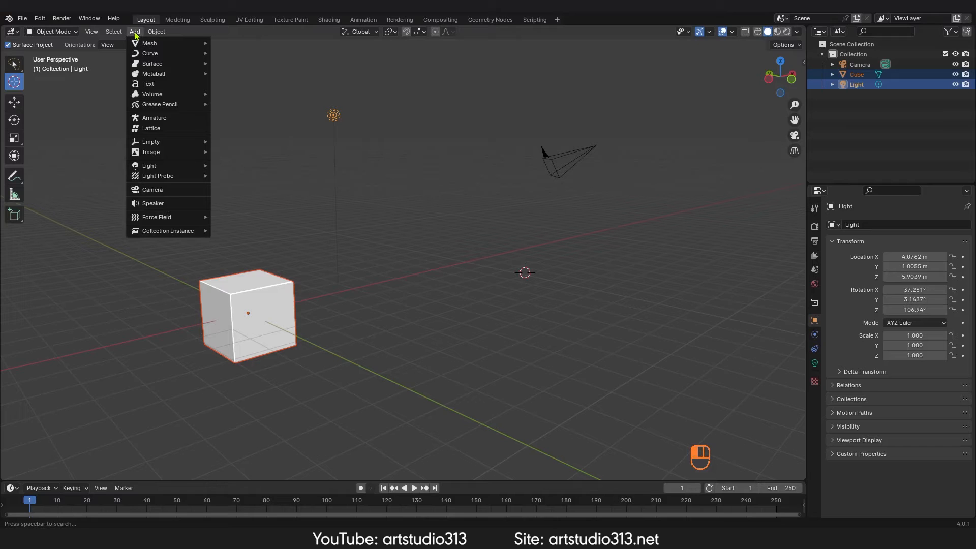
mouse_move(150, 44)
click(240, 54)
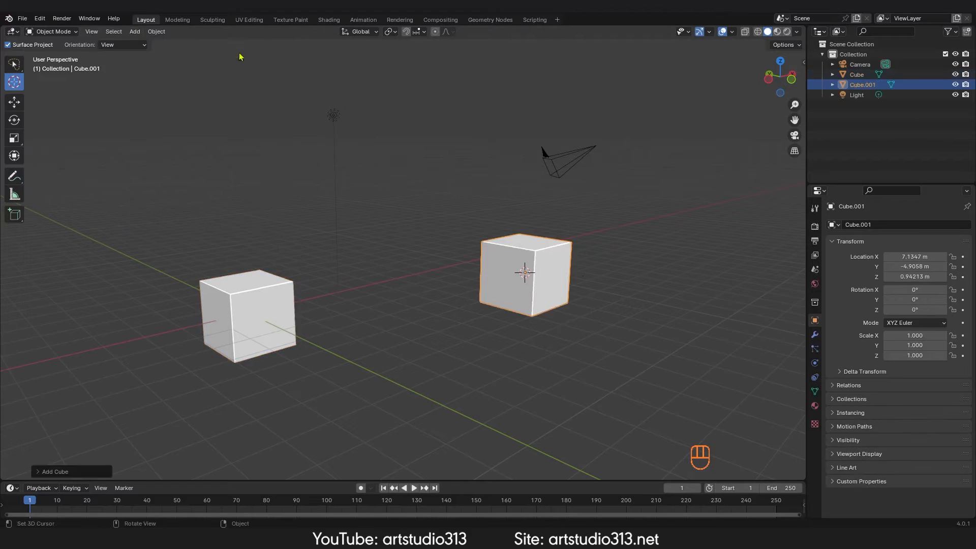
- Place the 3D cursor in the empty space between the light and the camera, and add a Monkey mesh there
middle_drag(531, 285, 500, 291)
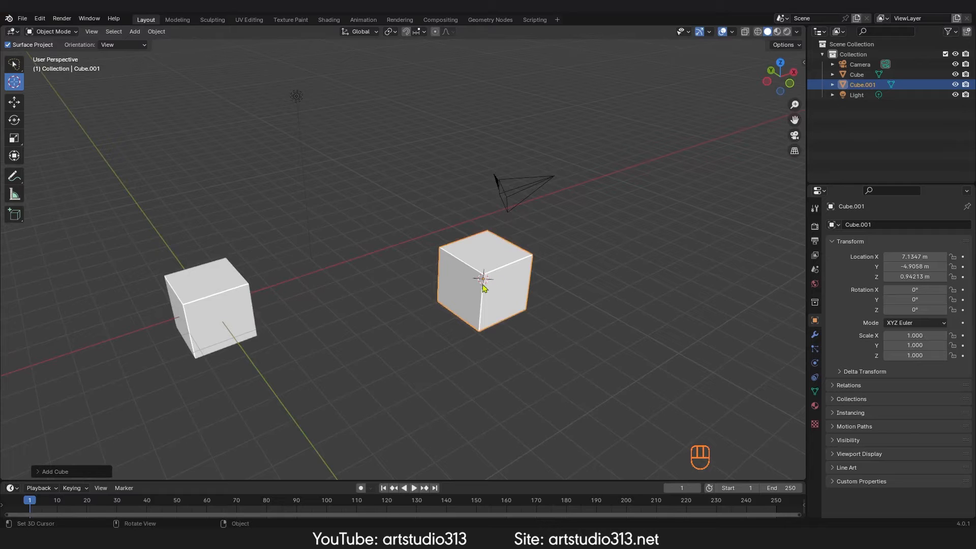
middle_drag(423, 240, 429, 206)
click(399, 152)
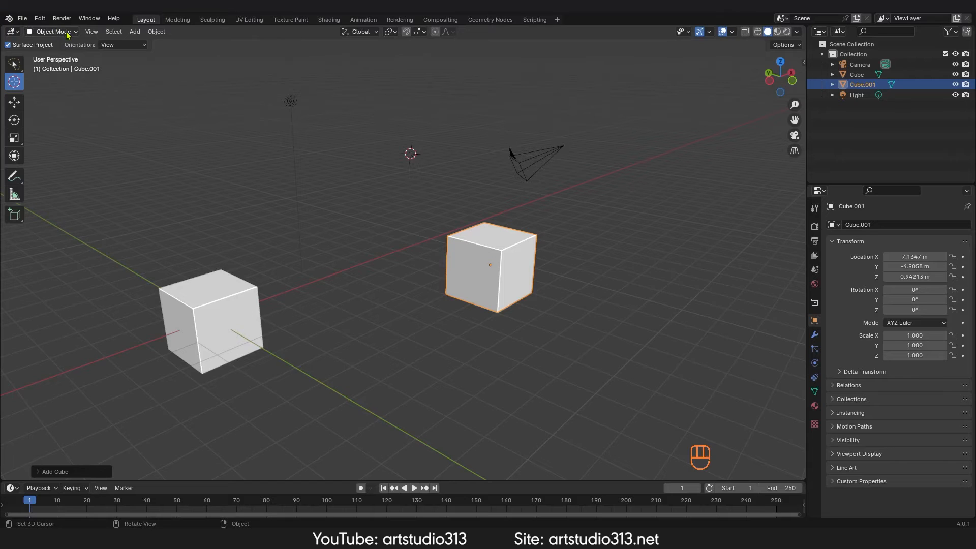
click(135, 32)
mouse_move(166, 157)
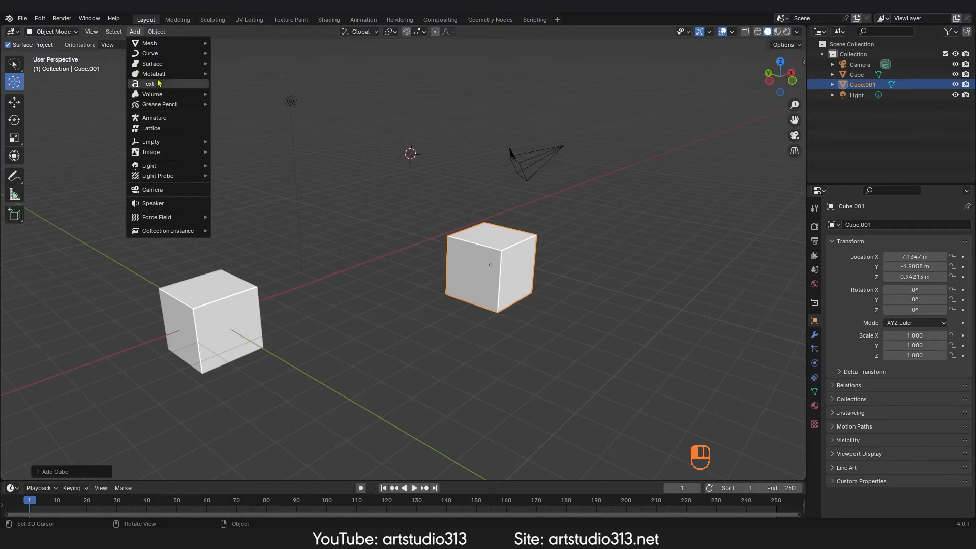
mouse_move(158, 60)
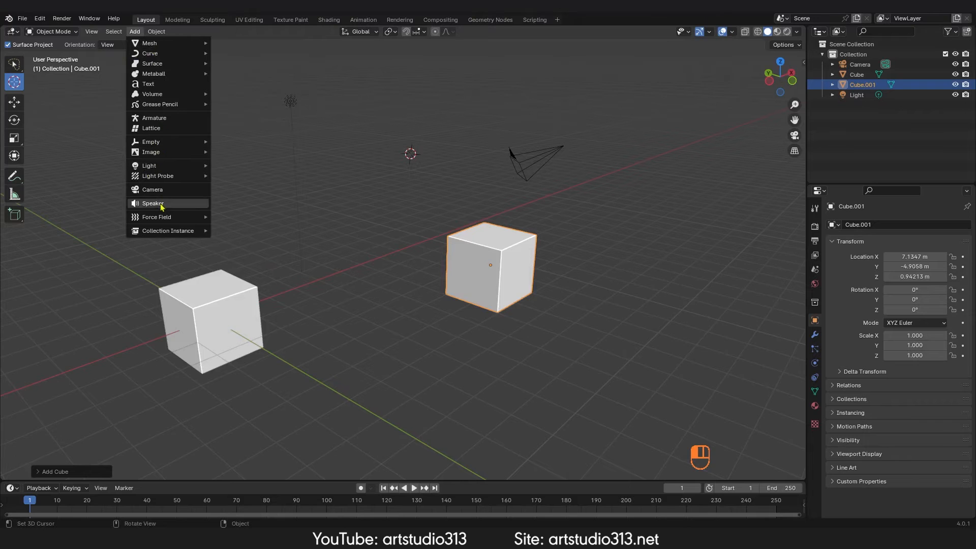
mouse_move(202, 45)
click(241, 138)
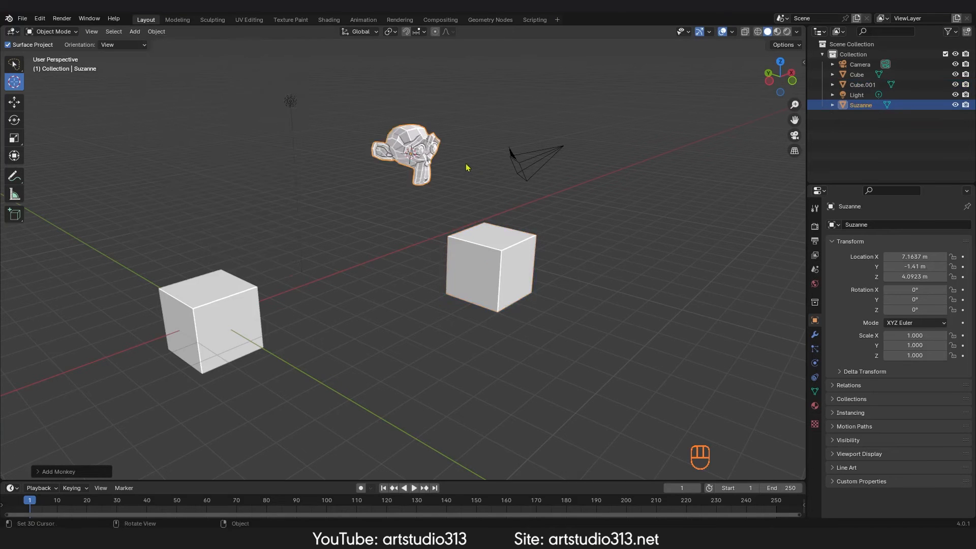
- Place the 3D cursor on the original cube's top edge and move it to the cube's nearest upper corner
middle_drag(453, 189, 413, 238)
mouse_move(440, 199)
middle_down()
mouse_move(417, 205)
mouse_move(438, 201)
middle_up()
shift+middle_drag(234, 320, 291, 300)
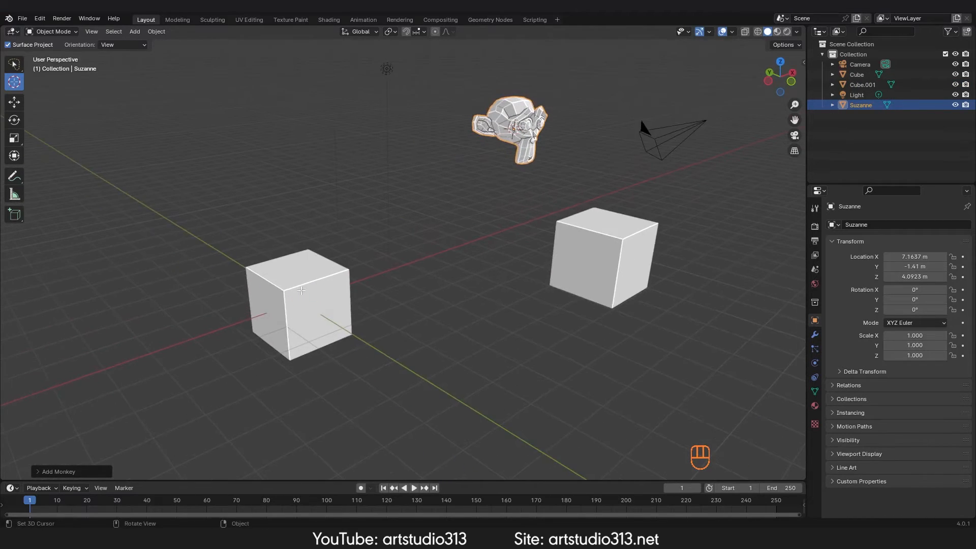
key(Tab)
key(Tab)
click(316, 281)
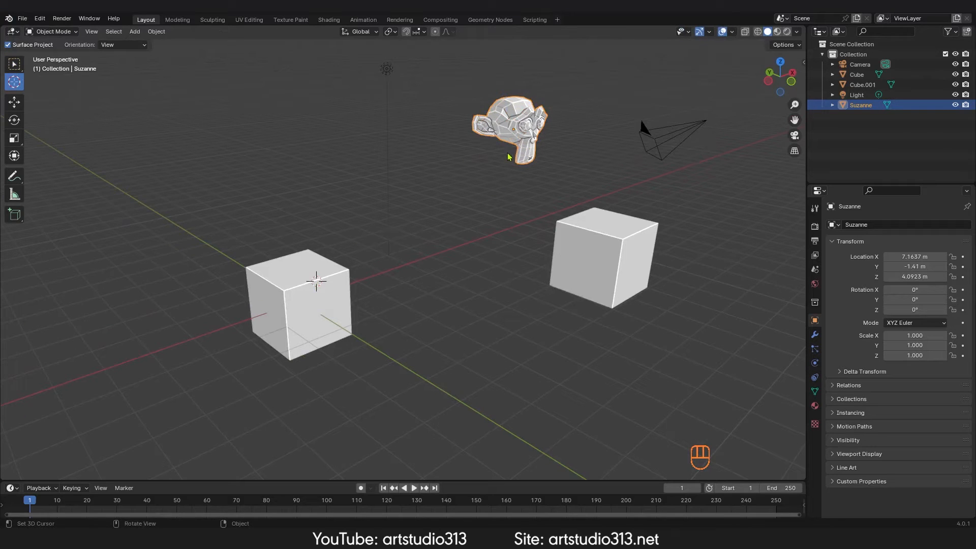
click(284, 290)
- Snap the selected monkey head to the grid with Selection to Grid
middle_drag(334, 215, 416, 211)
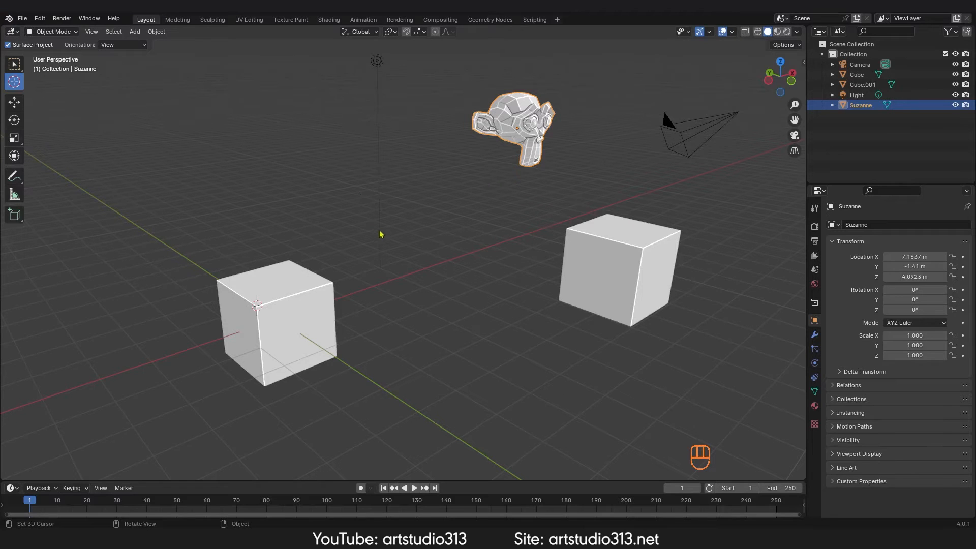
ctrl+middle_drag(382, 235, 407, 239)
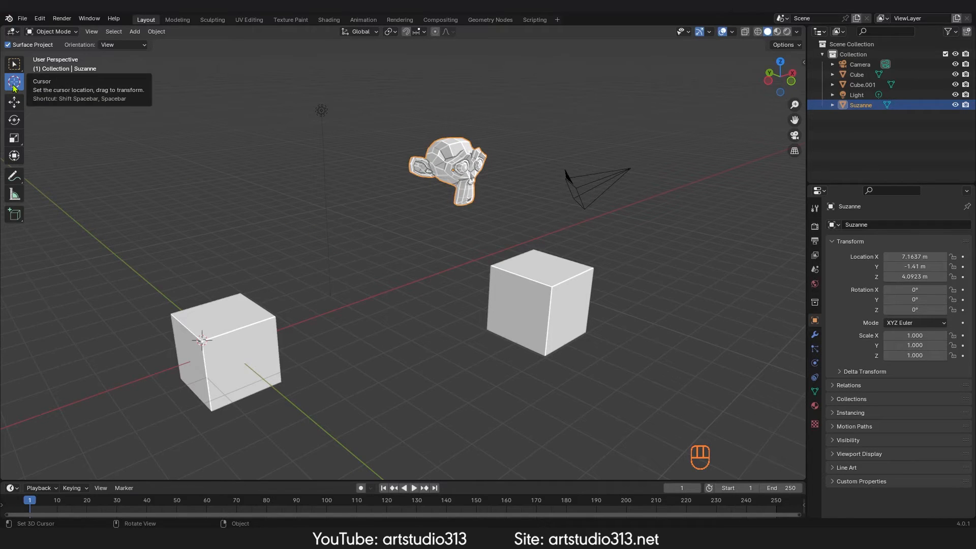
ctrl+middle_drag(381, 262, 358, 247)
key(shift+s)
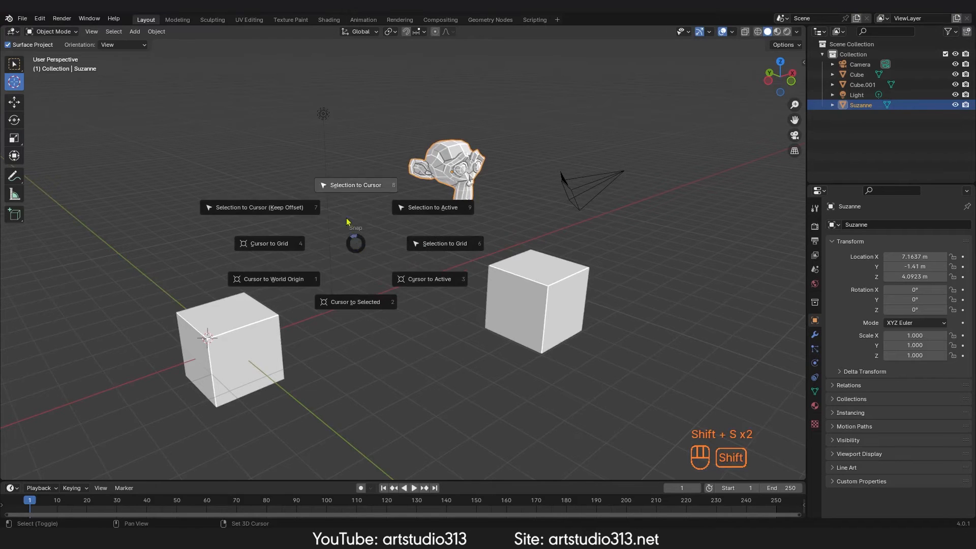
click(364, 249)
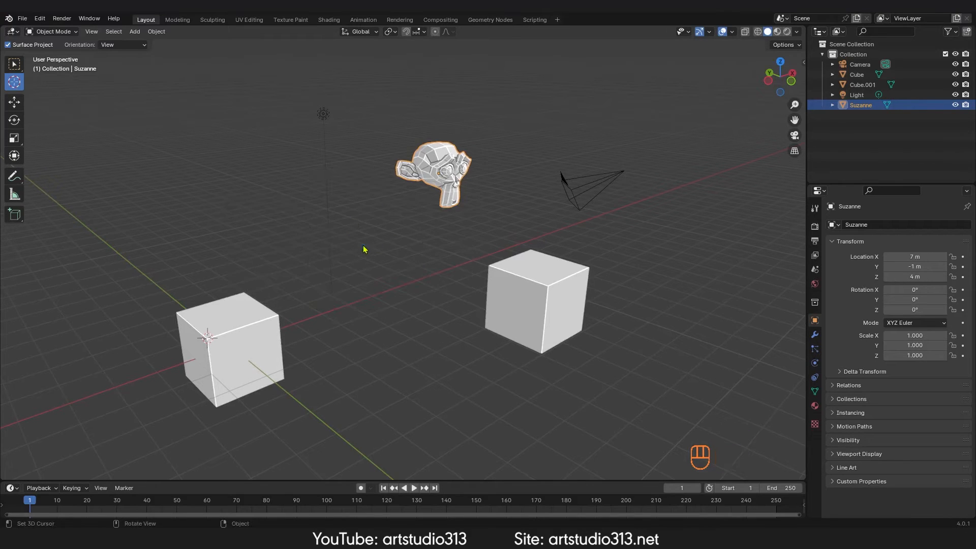
- Switch back to the Select Box tool and select the original cube
shift+middle_drag(354, 266, 380, 256)
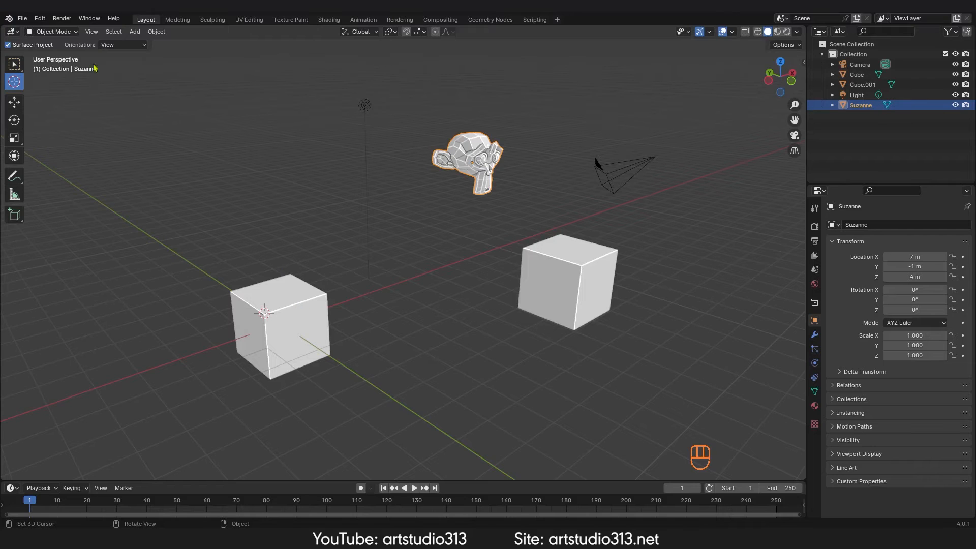
click(13, 65)
click(290, 336)
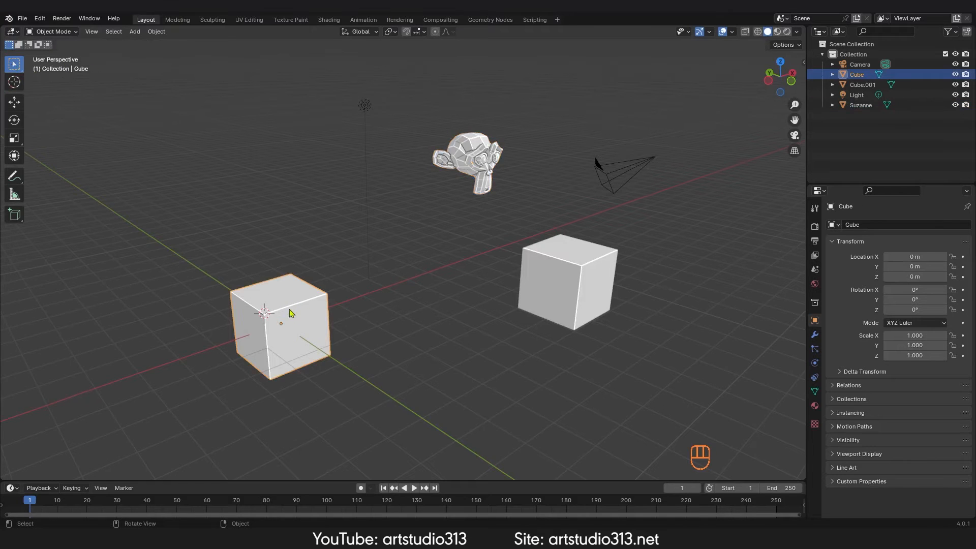
- Toggle the cube into Edit Mode and back, and look through the available interaction modes without changing the mode
scroll(292, 313, down, 1)
ctrl+middle_drag(289, 321, 319, 286)
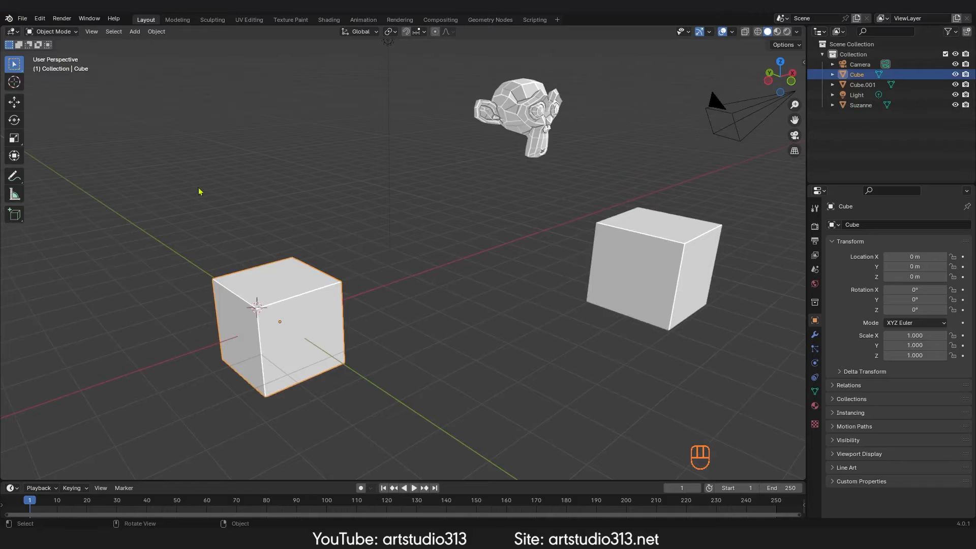
key(Tab)
key(Tab)
click(60, 32)
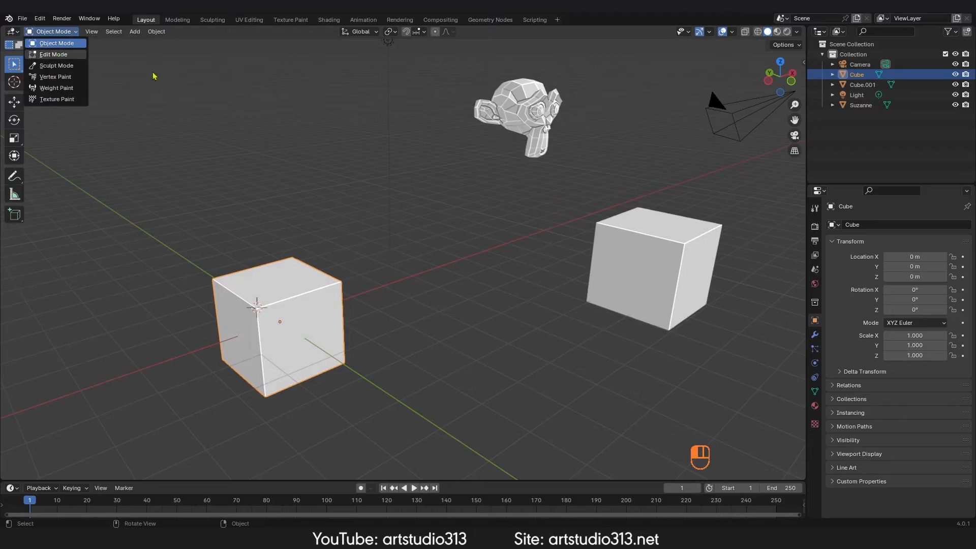
click(154, 76)
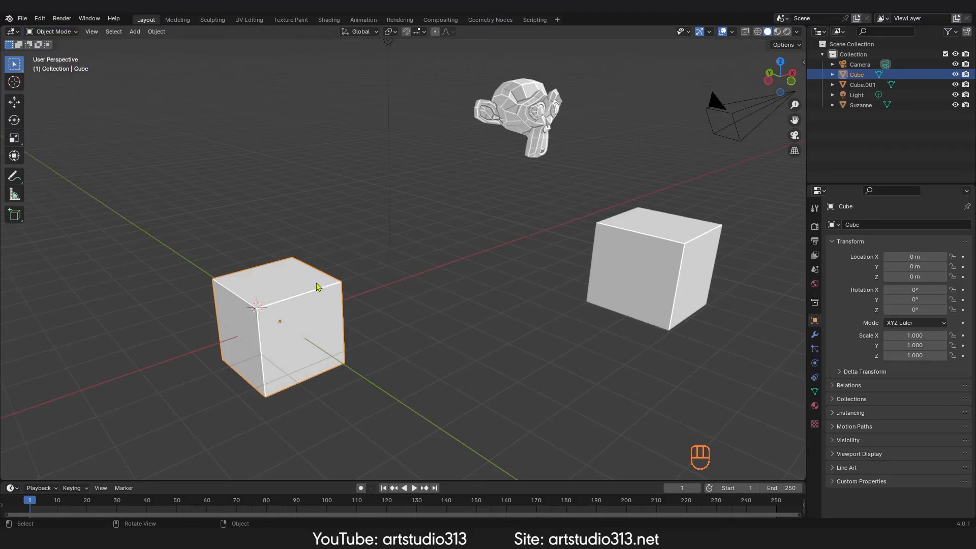
- Switch the original cube to Edit Mode and toggle repeatedly between Object Mode and Edit Mode, ending in Object Mode
click(54, 34)
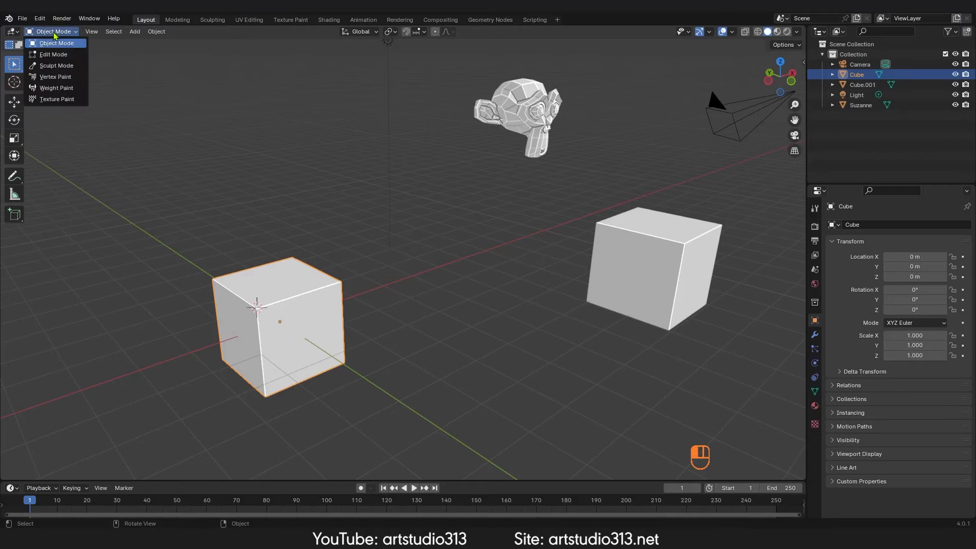
click(52, 55)
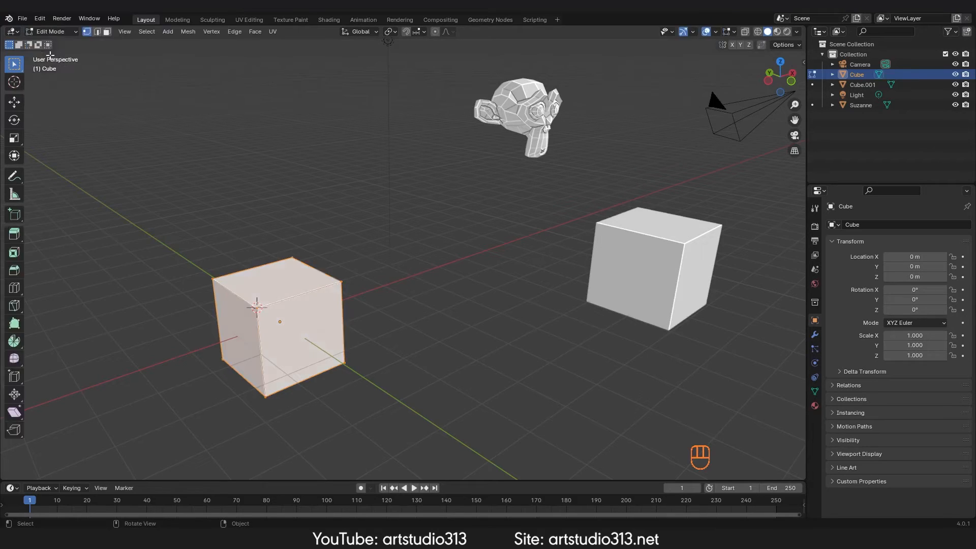
key(Tab)
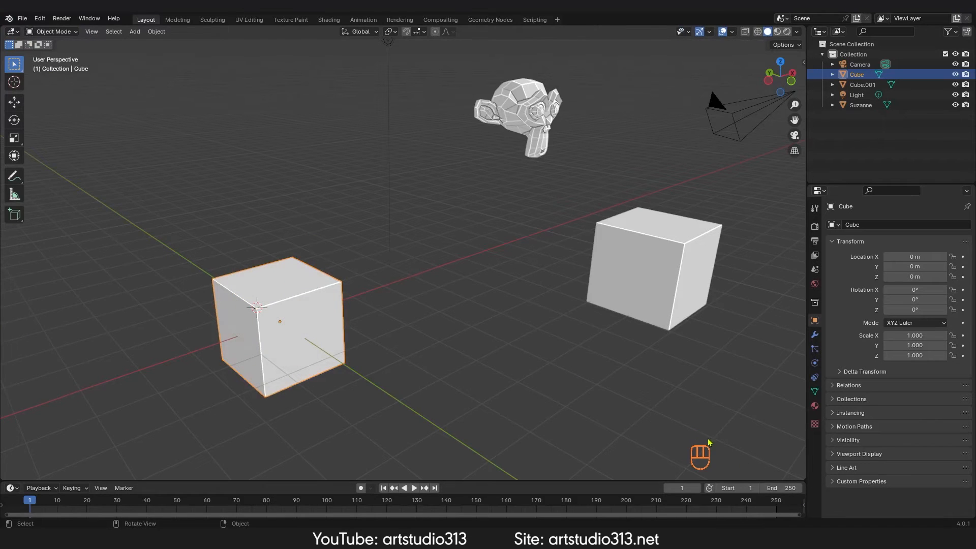
key(Tab)
key(Tab)
key(Tab)
key(Tab)
- Select the second cube and toggle it into Edit Mode and back to Object Mode
click(661, 262)
key(Tab)
key(Tab)
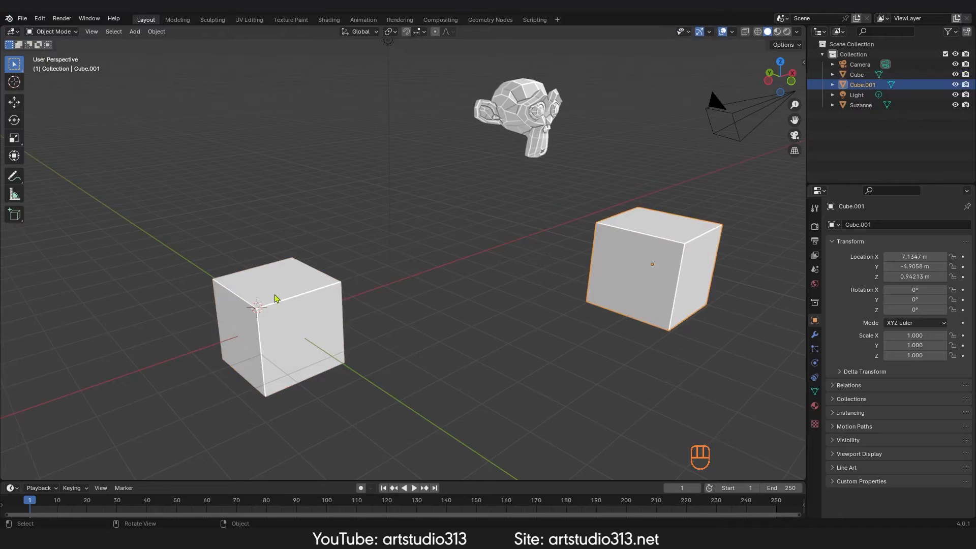
- Select the original cube again and enter Edit Mode on it
click(287, 303)
ctrl+middle_drag(288, 305, 346, 275)
key(Tab)
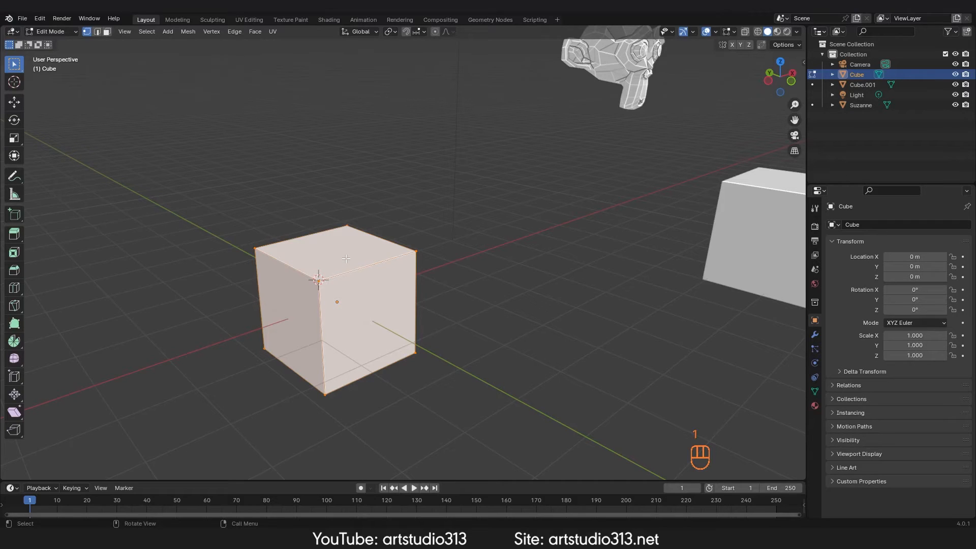
- Cycle through the edge, face and vertex selection modes, ending on vertex, and deselect the whole mesh
key(2)
key(3)
key(1)
key(alt+a)
- Try moving the upper corner vertex of the cube nearest the monkey head, and cancel the move
click(413, 248)
key(g)
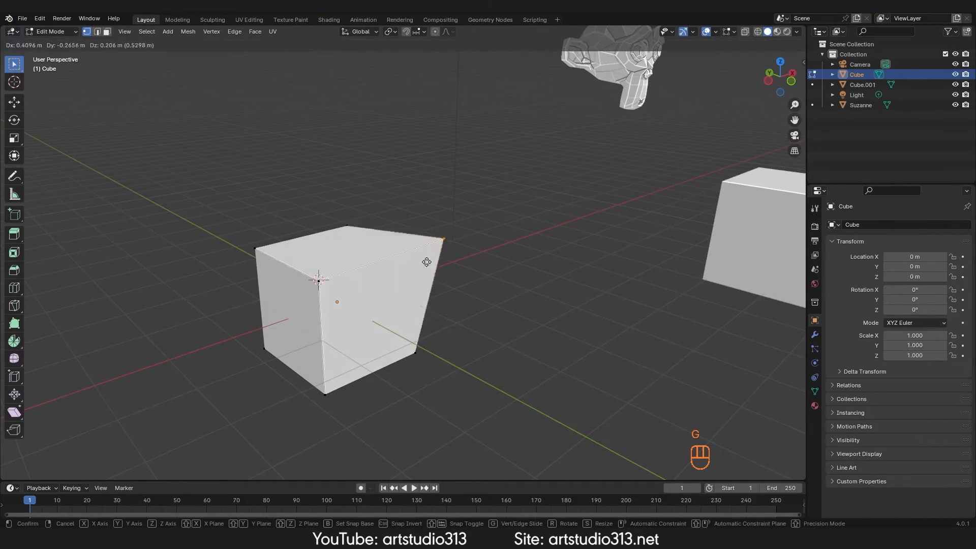
key(Escape)
- Switch to edge selection and try moving two upper edges of the cube in turn, cancelling each move
key(2)
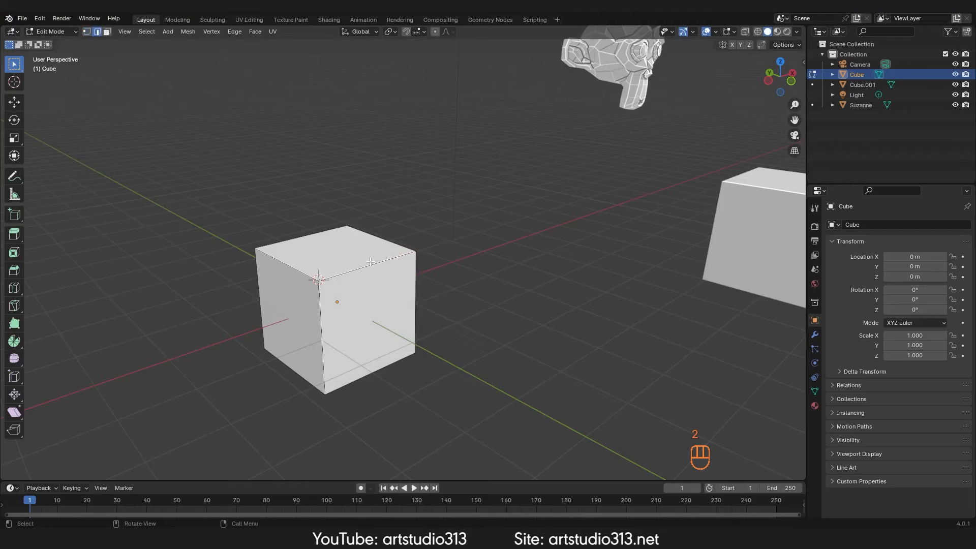
click(372, 263)
key(g)
right_click(401, 263)
click(304, 268)
key(g)
right_click(339, 283)
- Switch to face selection, try moving and scaling the cube's front face, and cancel the transform
key(3)
click(368, 295)
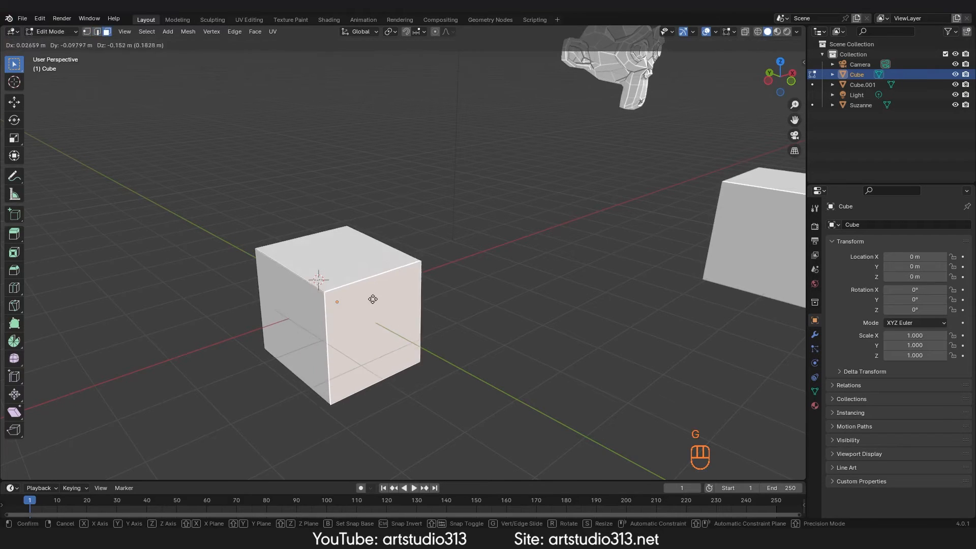
key(s)
right_click(475, 335)
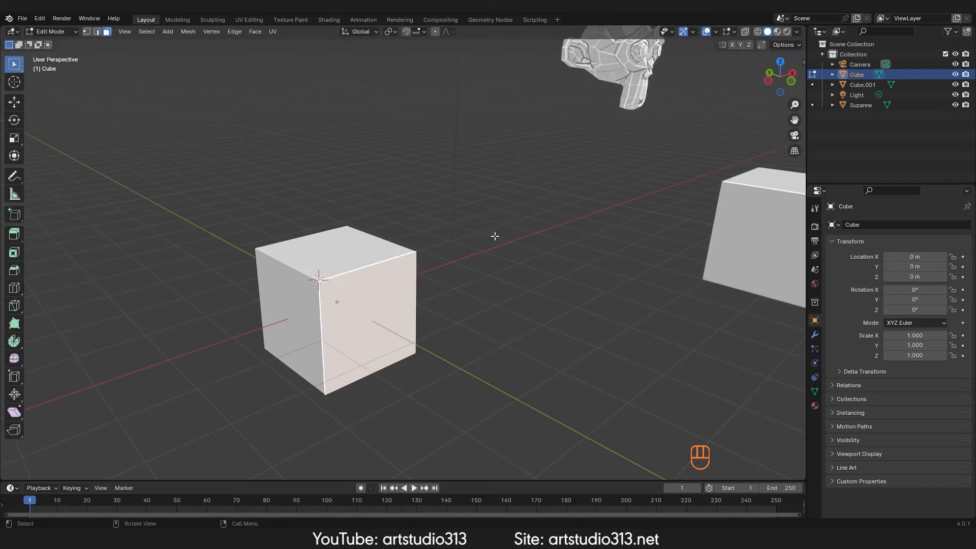
- Switch to vertex selection, select the cube's upper rear corner vertex and snap the 3D cursor to it
scroll(456, 276, down, 3)
key(1)
ctrl+middle_drag(390, 280, 407, 246)
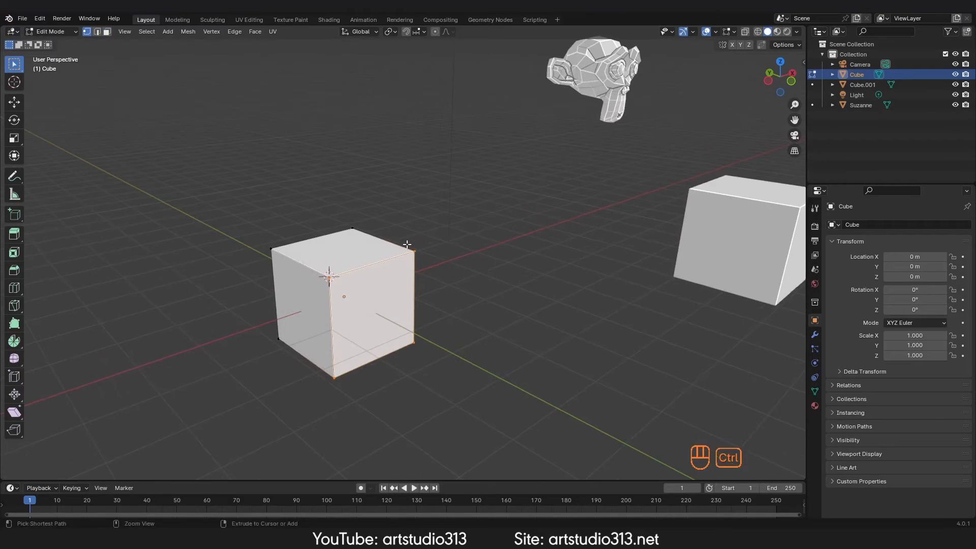
click(330, 280)
ctrl+middle_drag(332, 283, 375, 290)
middle_drag(375, 290, 377, 226)
click(365, 232)
shift+middle_drag(377, 226, 401, 263)
drag(370, 259, 344, 271)
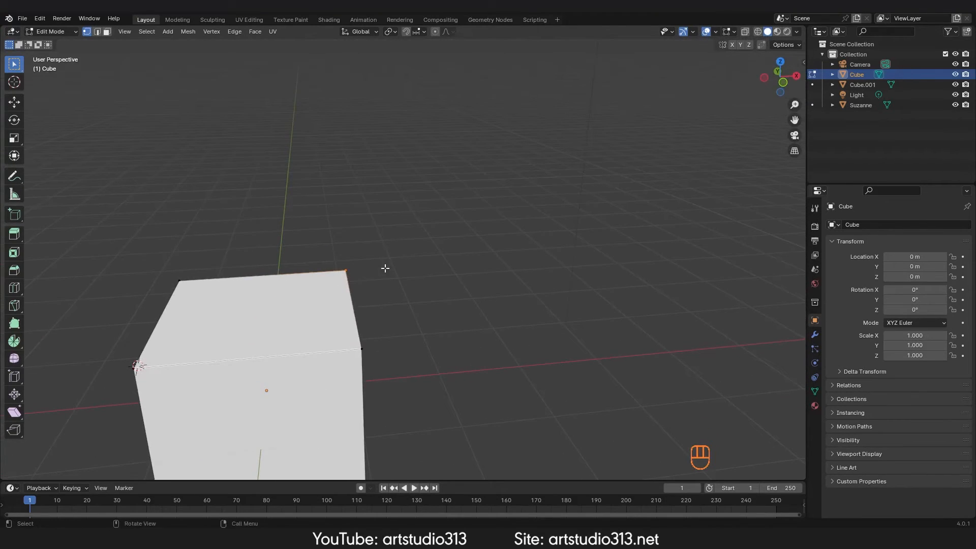
key(shift+s)
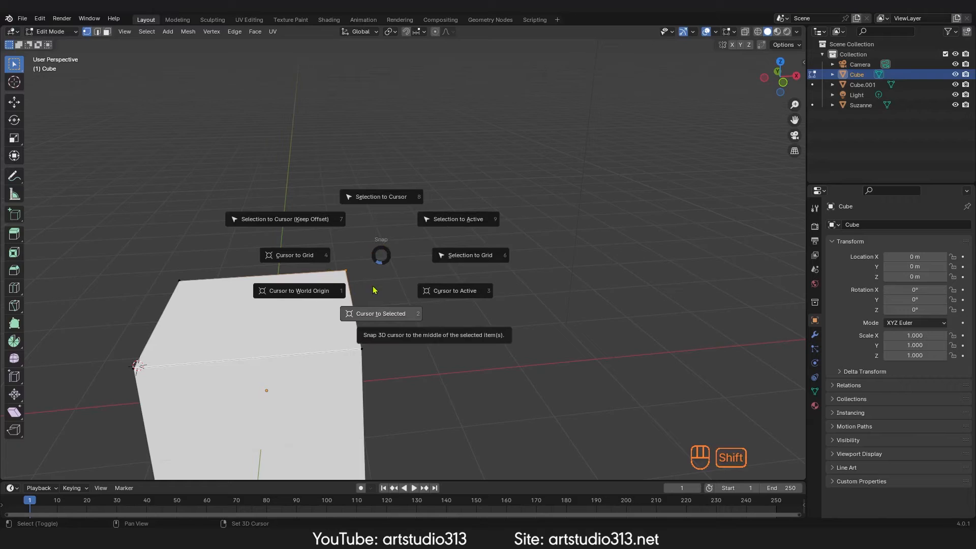
click(381, 313)
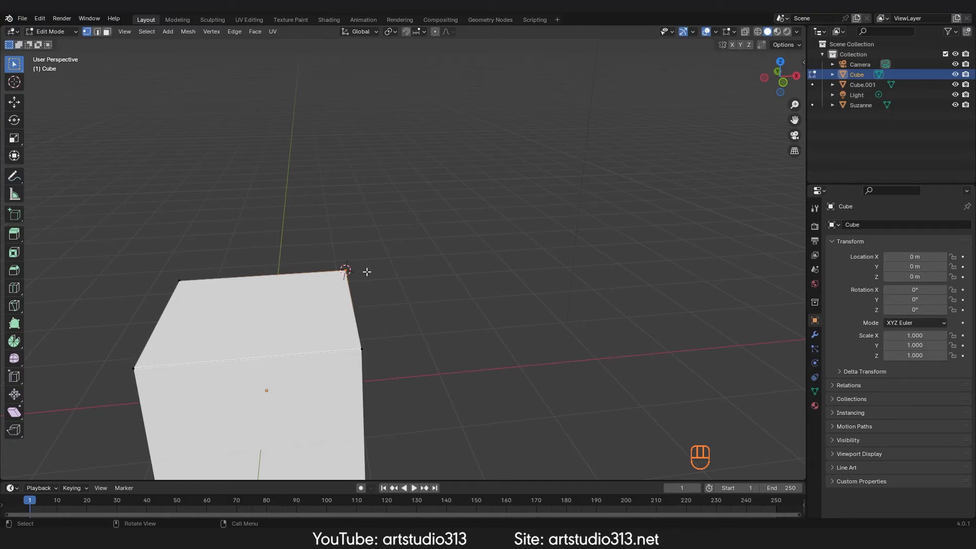
- Repeat snapping the 3D cursor to the selected vertex, then snap the selection to the cursor
key(shift+s)
click(367, 320)
key(shift+s)
click(365, 329)
key(shift+s)
click(362, 333)
key(shift+s)
click(365, 229)
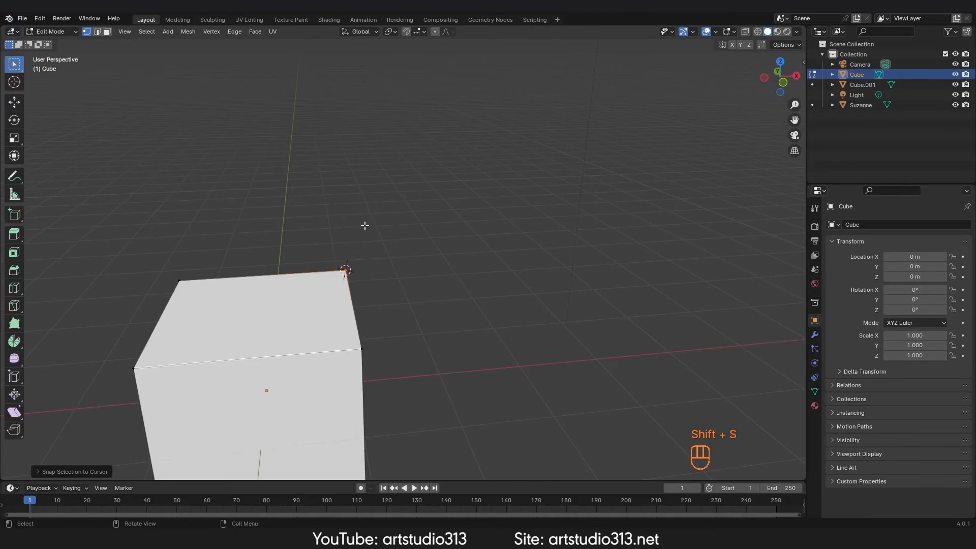
- Return to Object Mode, select the monkey head and snap it to the 3D cursor at the cube's corner
middle_drag(366, 299, 348, 312)
key(Tab)
middle_drag(431, 308, 442, 296)
scroll(488, 279, down, 1)
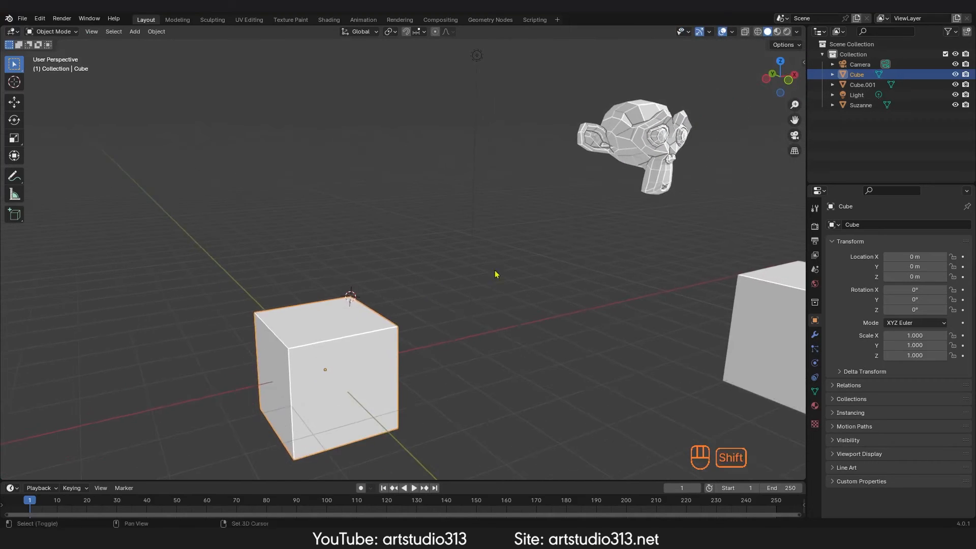
shift+middle_drag(497, 275, 441, 309)
click(604, 180)
middle_drag(617, 209, 604, 246)
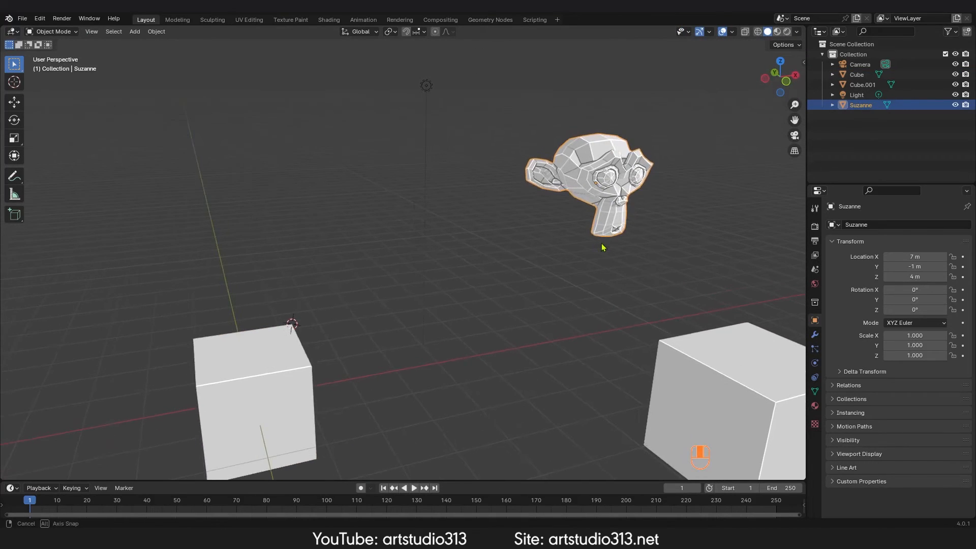
key(shift)
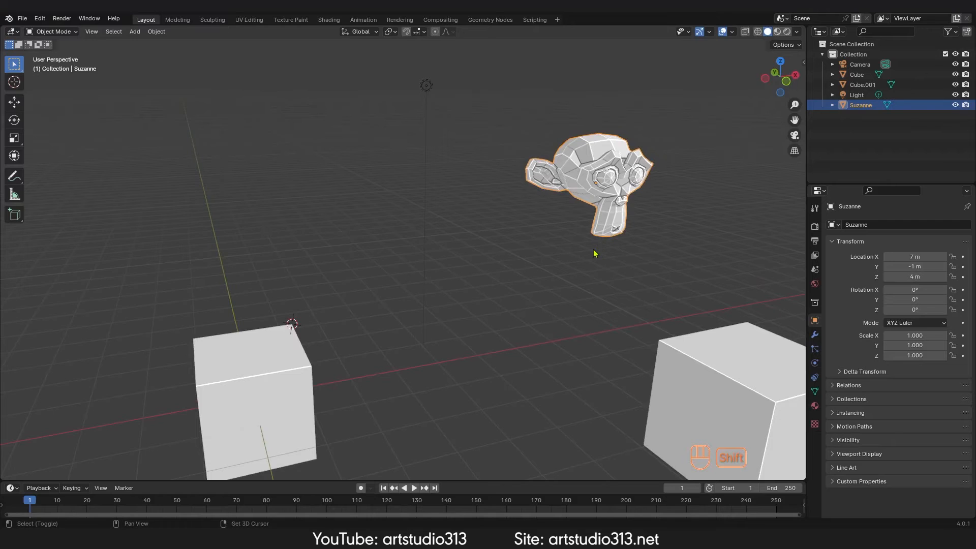
key(shift+s)
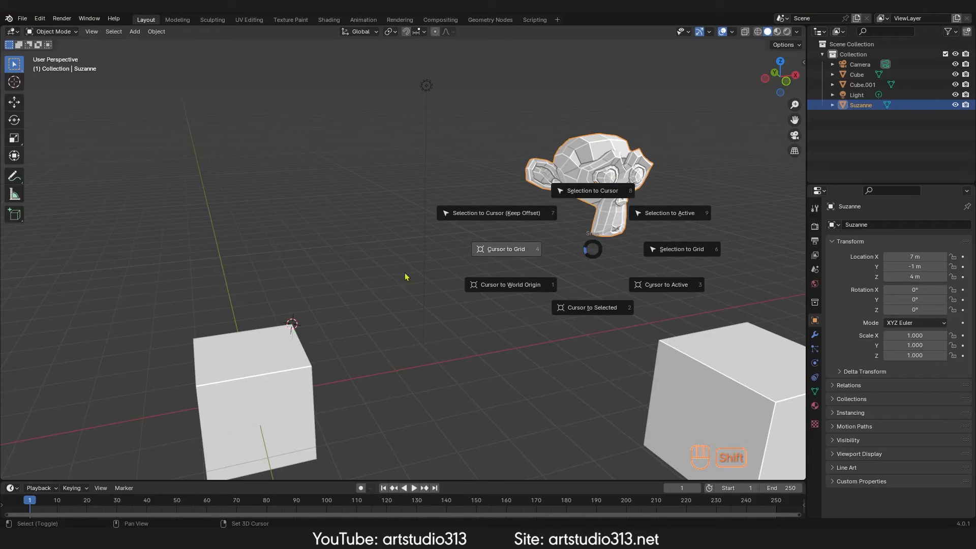
click(600, 183)
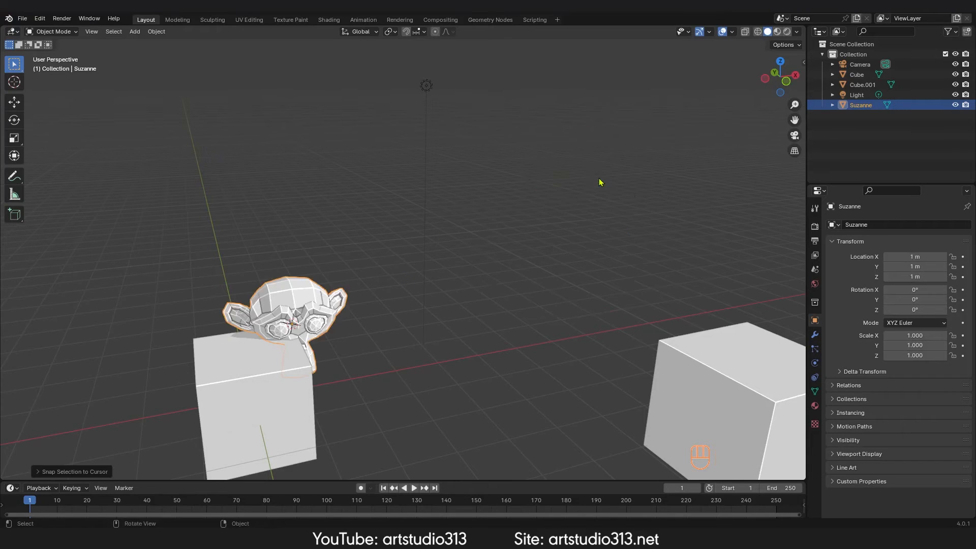
- Focus on the monkey head and try scaling it down twice about its origin, cancelling each scale
middle_drag(417, 317, 338, 301)
key(KP_Decimal)
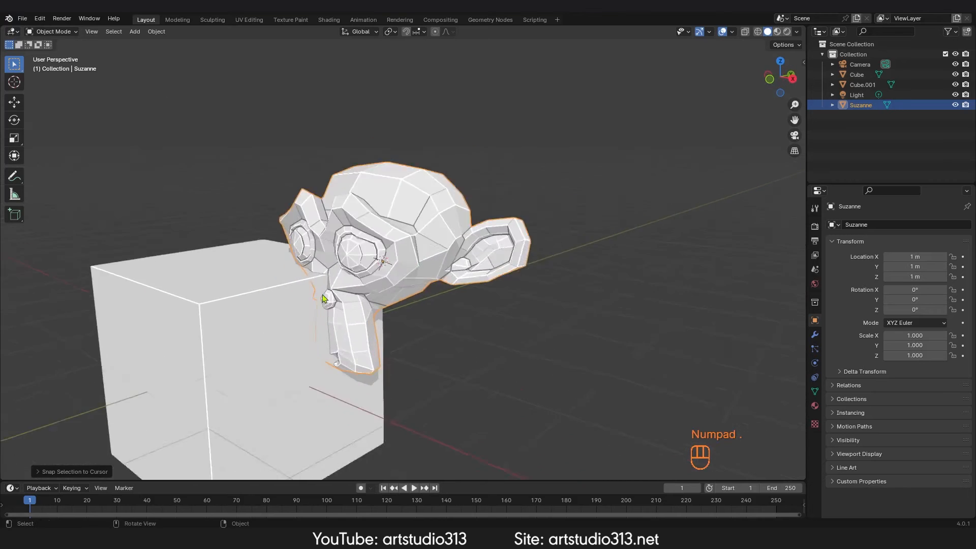
middle_drag(415, 300, 560, 320)
key(s)
right_click(447, 270)
key(s)
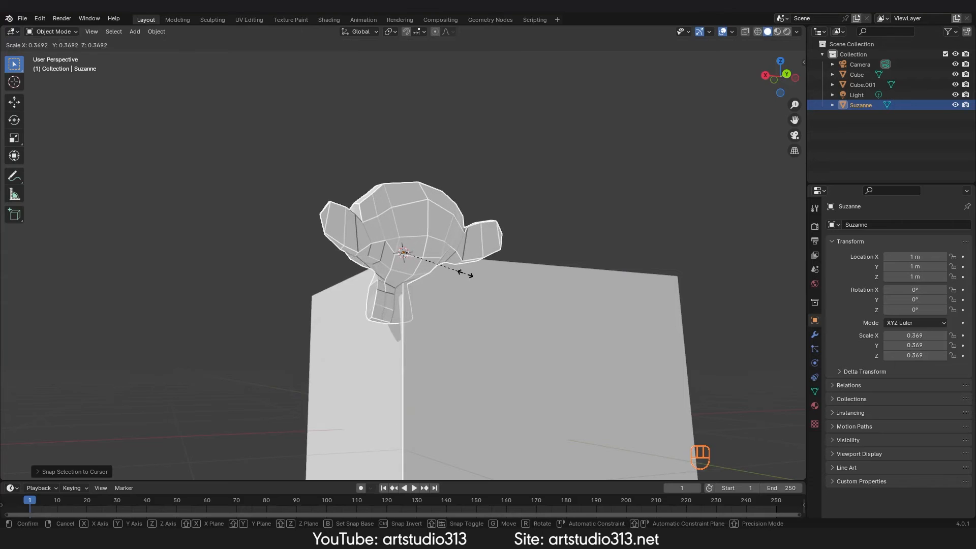
right_click(487, 279)
ctrl+middle_drag(487, 278, 489, 299)
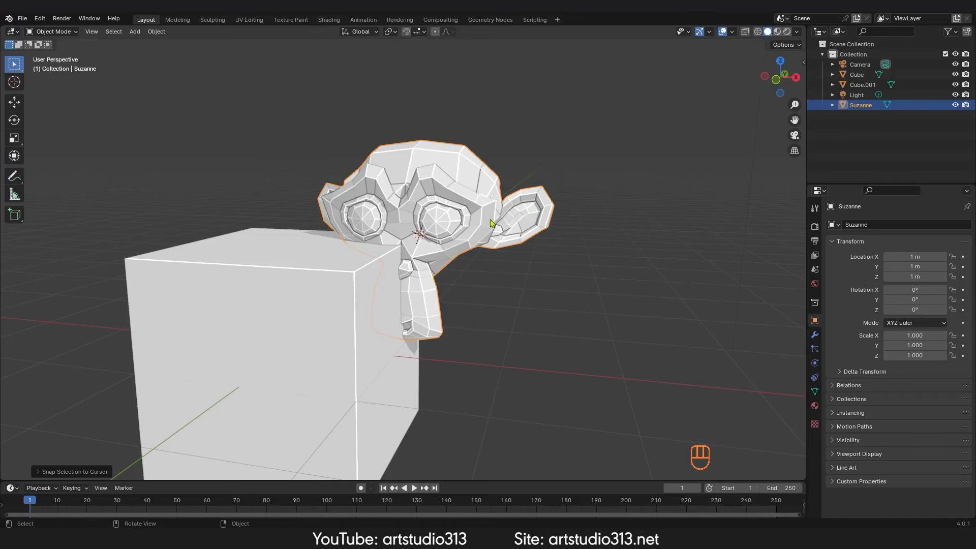
- Raise the monkey's whole mesh along Z in Edit Mode until it clears the cube, and return to Object Mode
key(Tab)
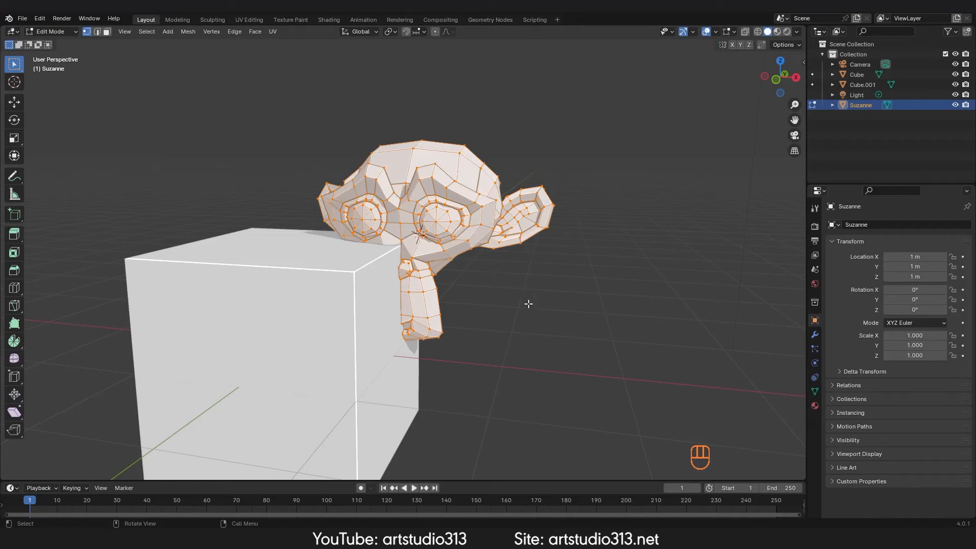
key(g)
key(z)
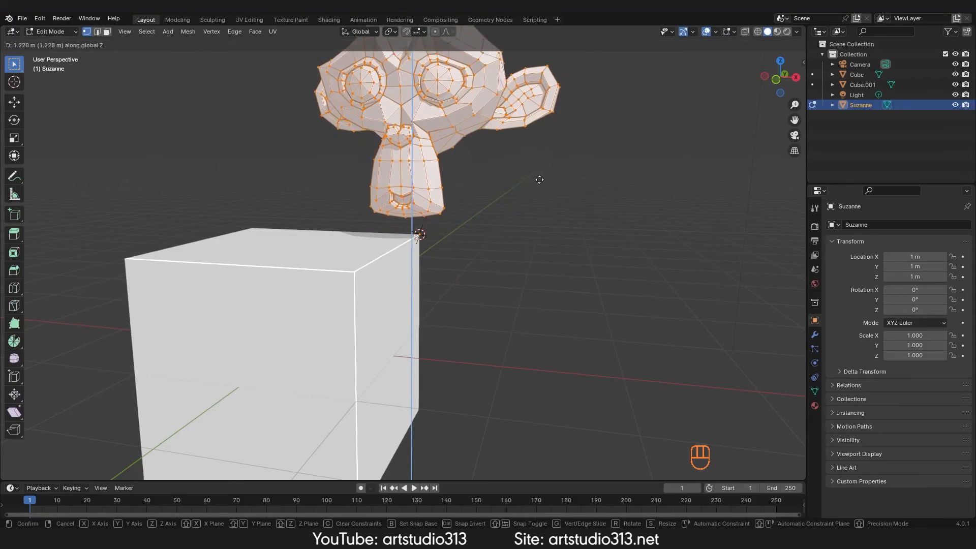
click(549, 158)
key(Tab)
middle_drag(513, 253, 414, 211)
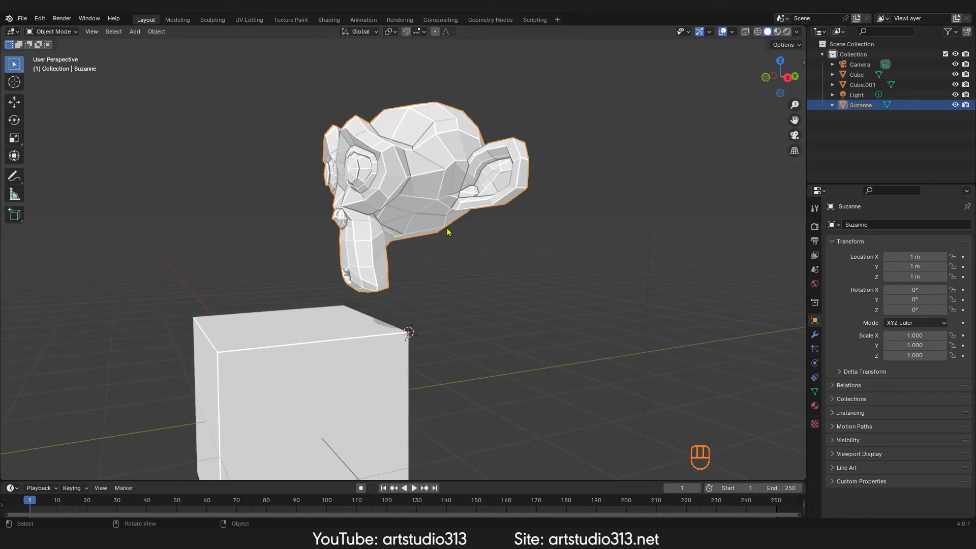
- Move the monkey head away from the cube and snap it back to the 3D cursor
key(g)
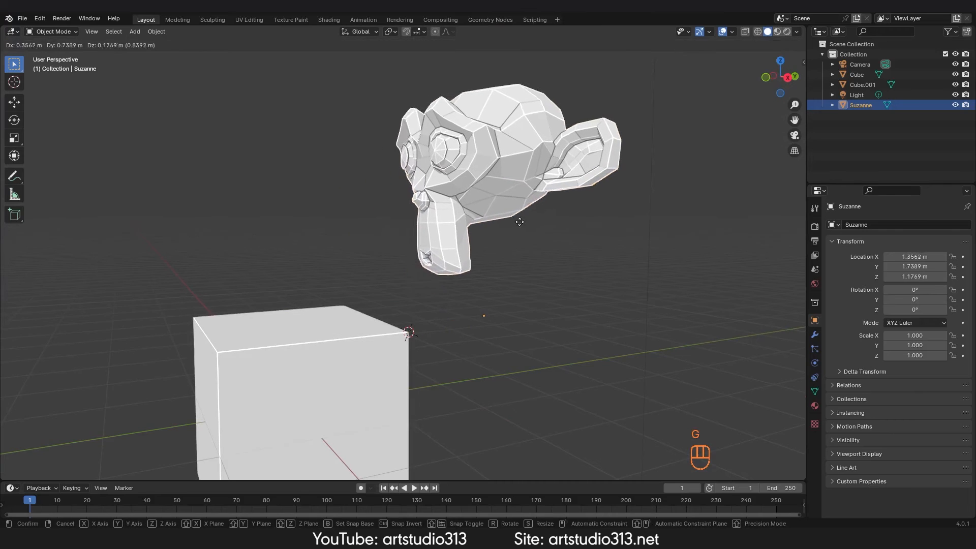
click(504, 297)
mouse_move(477, 306)
middle_down()
mouse_move(492, 307)
mouse_move(453, 308)
mouse_move(488, 319)
middle_up()
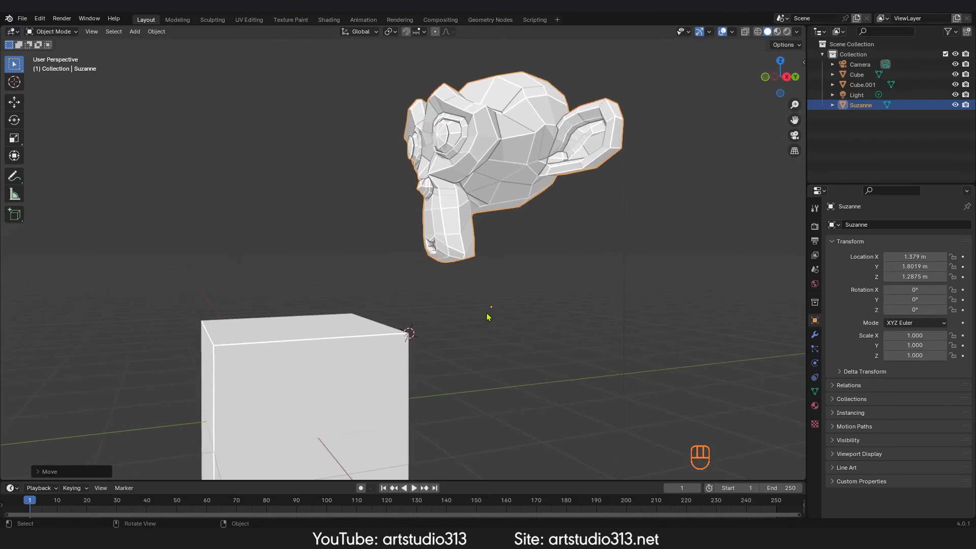
key(shift+s)
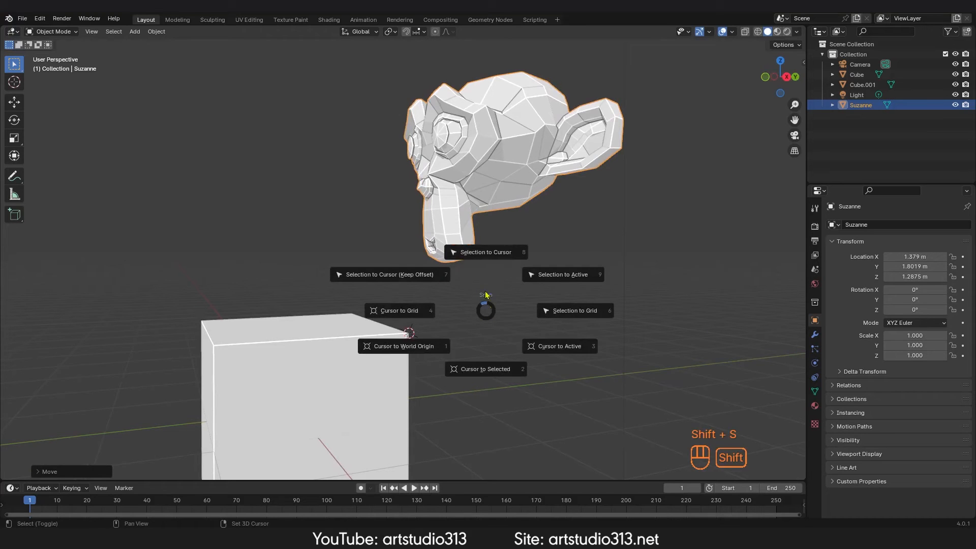
click(490, 259)
- Try scaling the monkey head about its offset origin and cancel the scale
middle_drag(499, 306, 529, 311)
key(s)
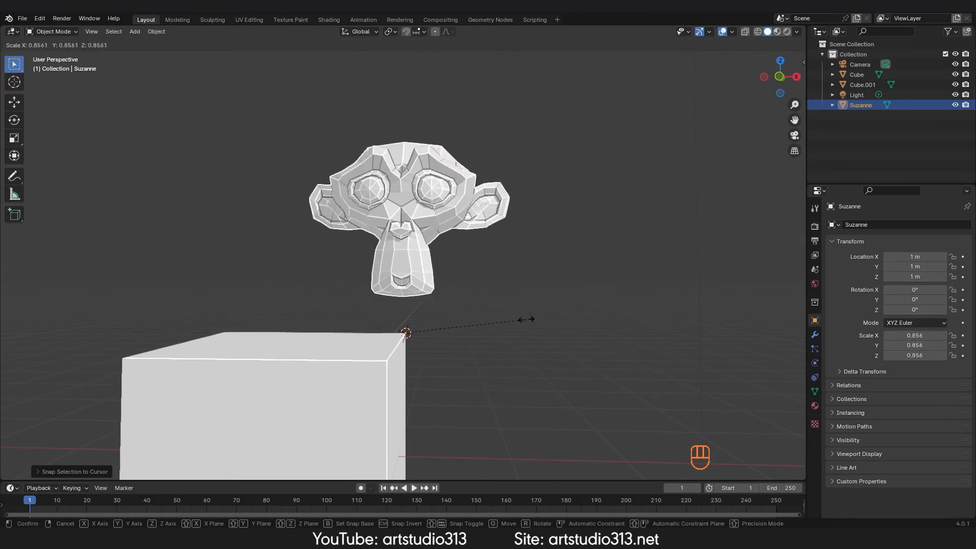
right_click(585, 277)
- Select every object in the scene, including the camera and light, and delete them all
ctrl+middle_drag(584, 276, 441, 374)
middle_drag(489, 277, 521, 307)
ctrl+middle_drag(448, 326, 428, 351)
mouse_move(567, 278)
shift+middle_down()
mouse_move(446, 301)
mouse_move(366, 344)
mouse_move(331, 307)
mouse_move(394, 284)
shift+middle_up()
key(a)
key(x)
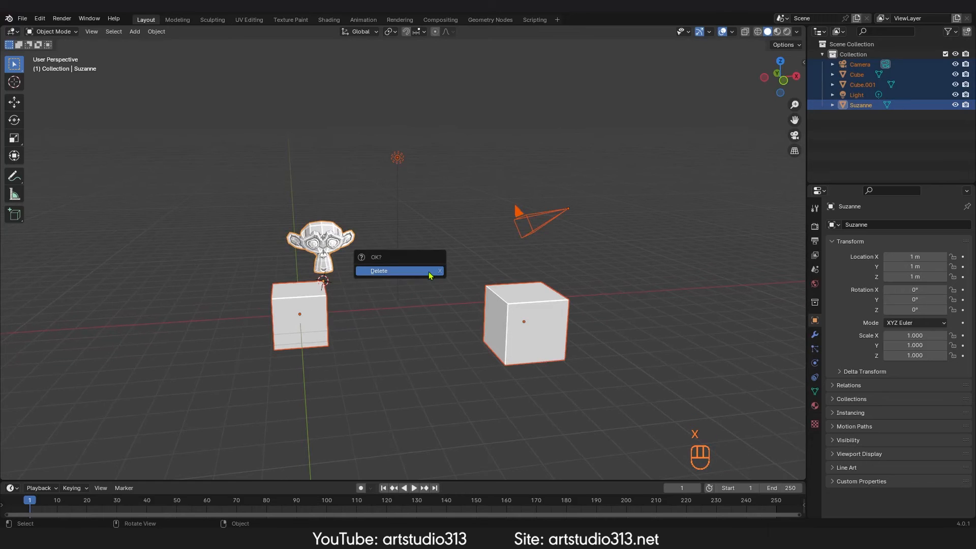
click(514, 203)
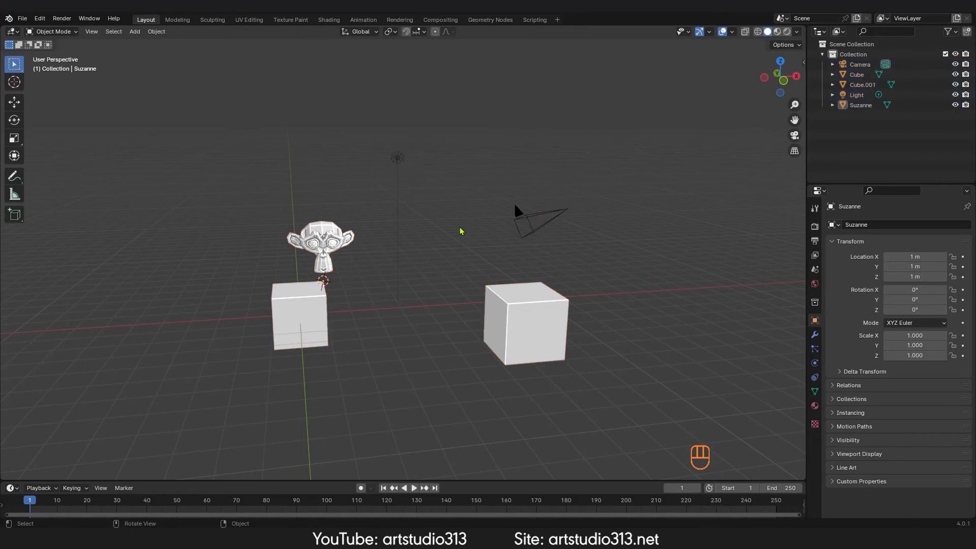
key(a)
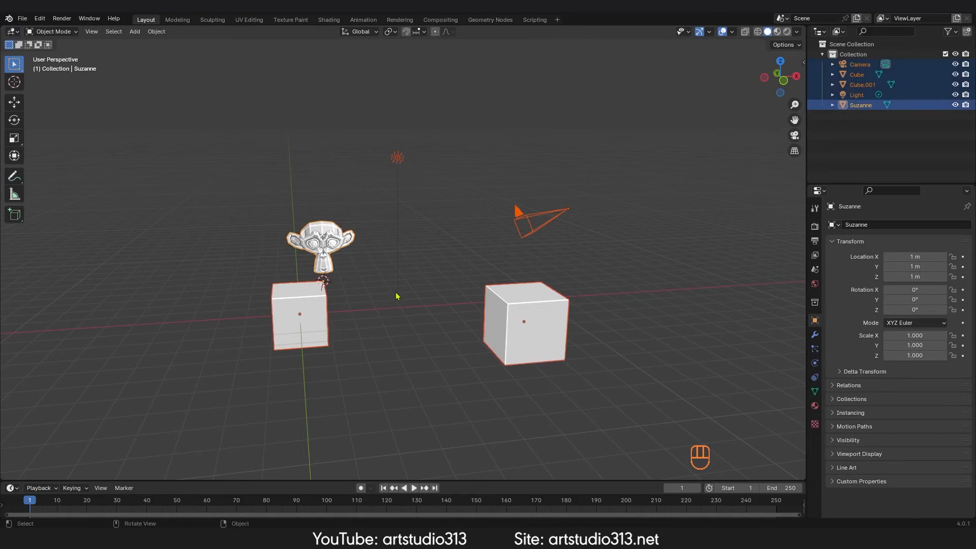
key(x)
click(398, 293)
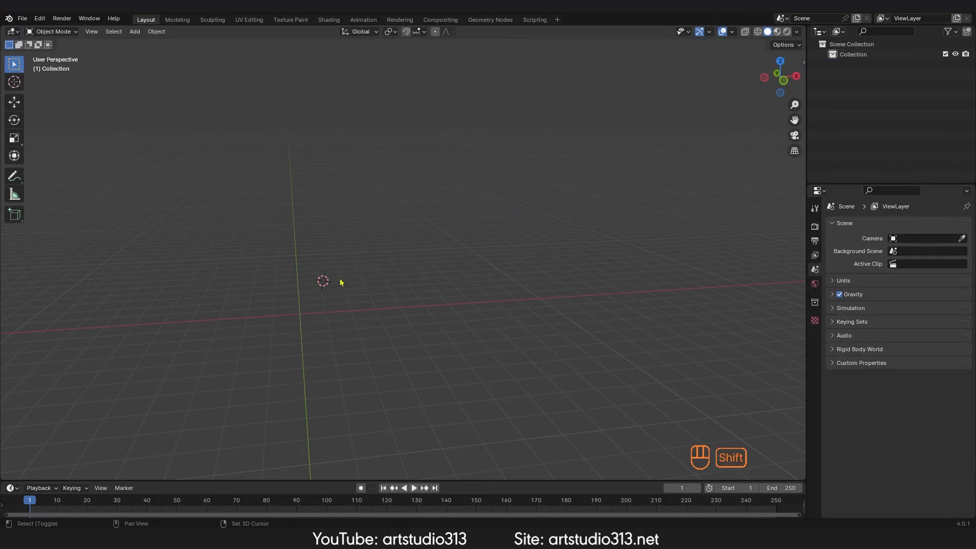
- Snap the 3D cursor to the world origin
key(shift)
middle_drag(332, 283, 334, 303)
key(shift+s)
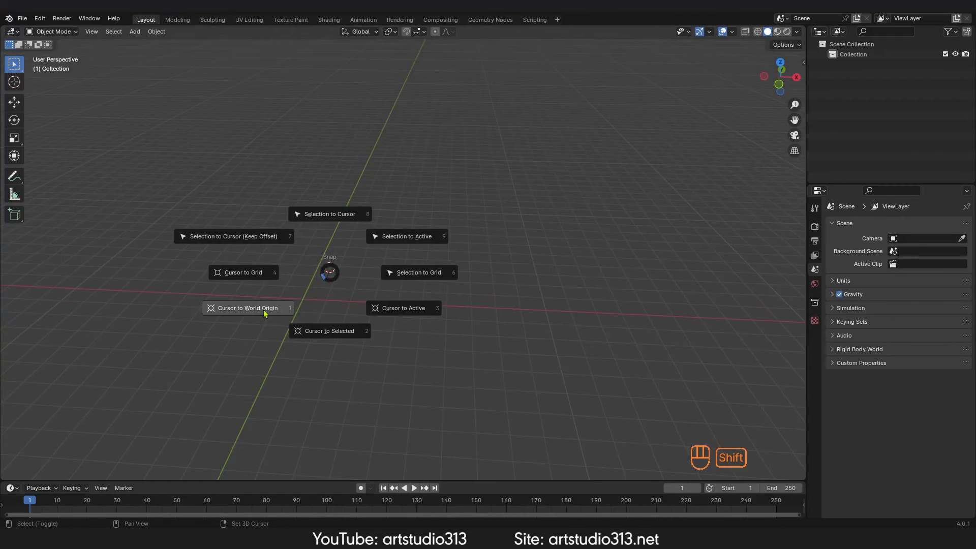
click(260, 312)
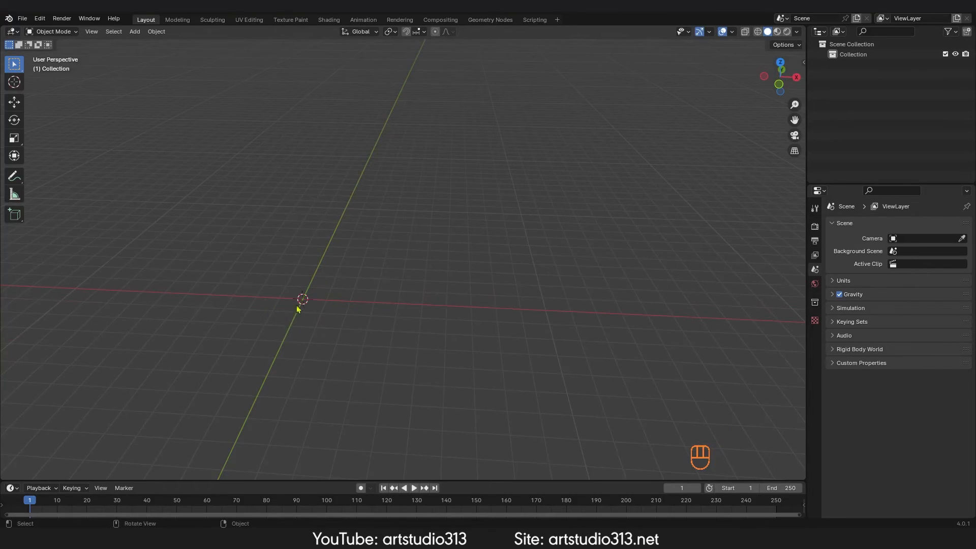
shift+middle_drag(298, 309, 433, 276)
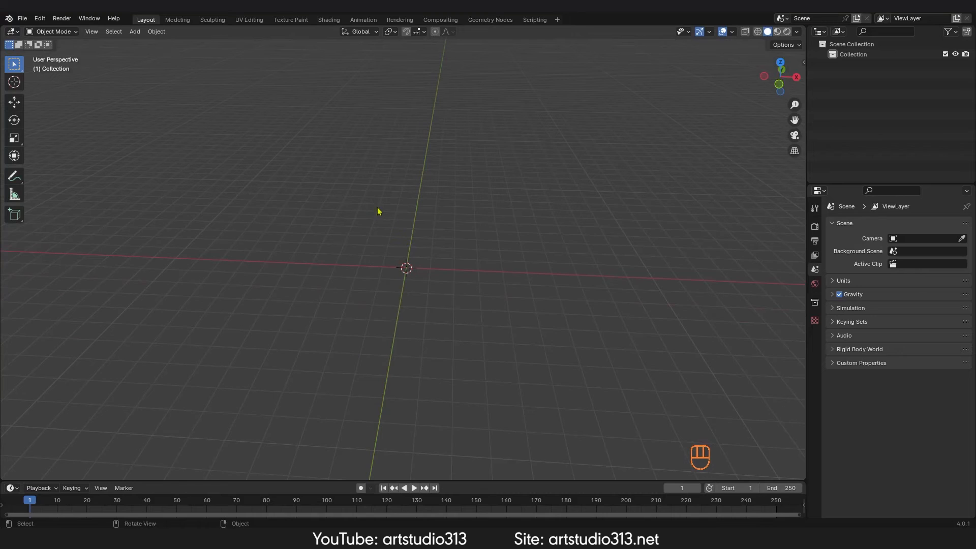
click(136, 35)
mouse_move(140, 48)
key(shift+a)
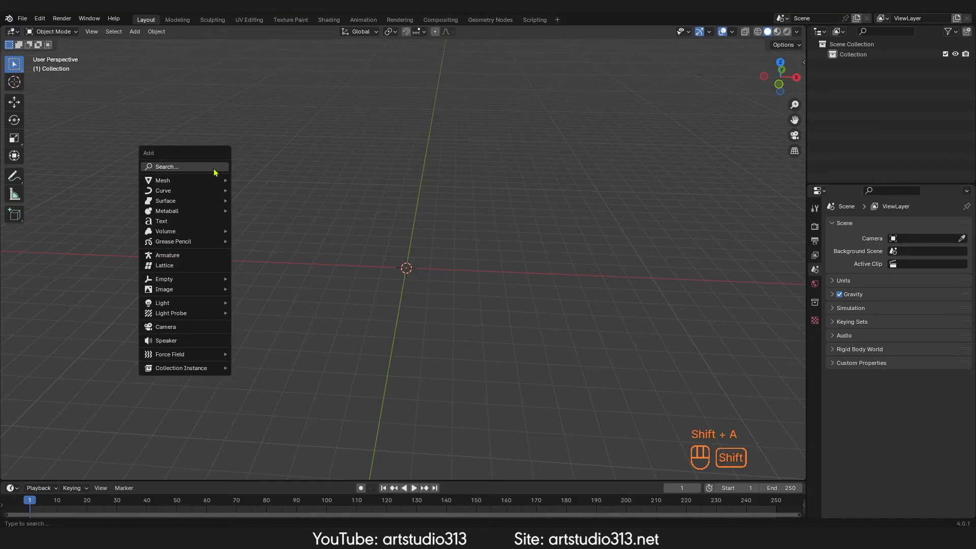
mouse_move(202, 184)
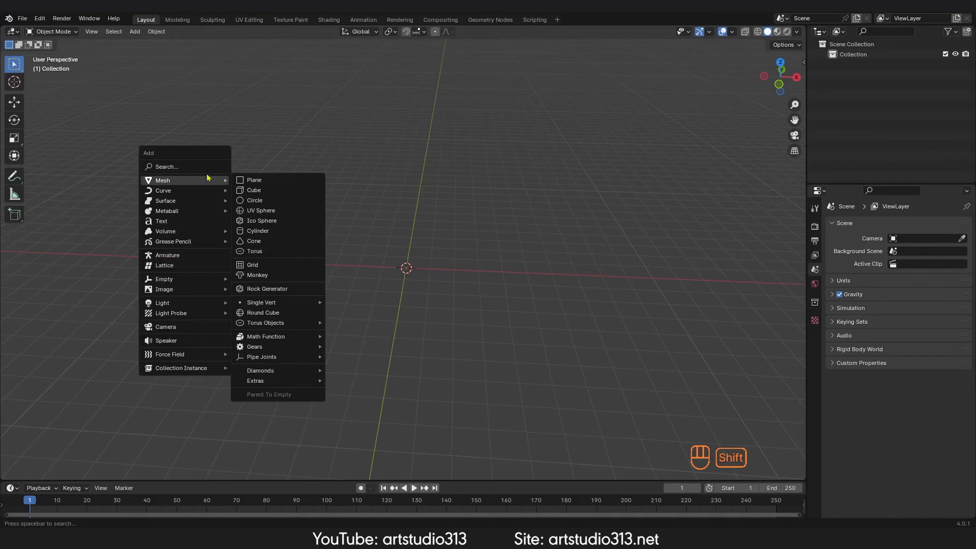
key(shift+a)
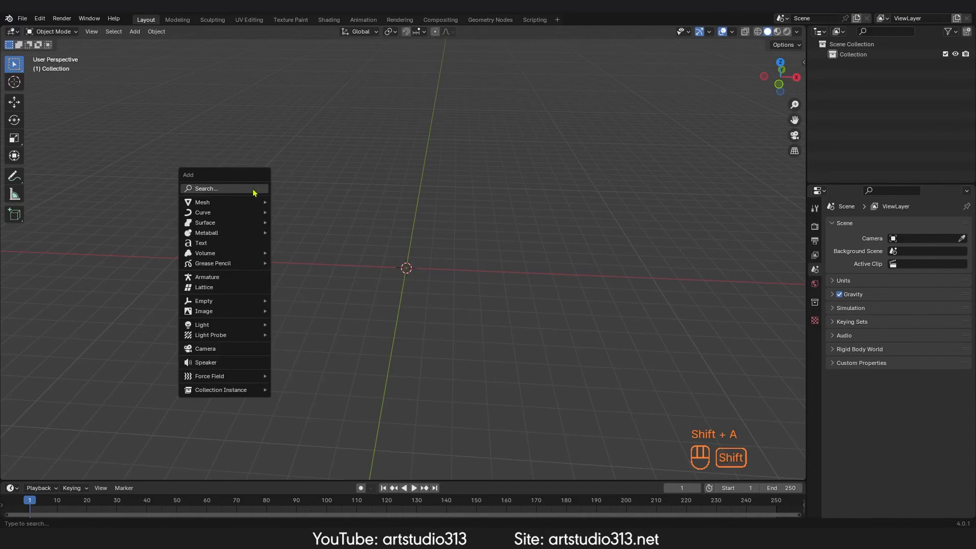
key(shift+s)
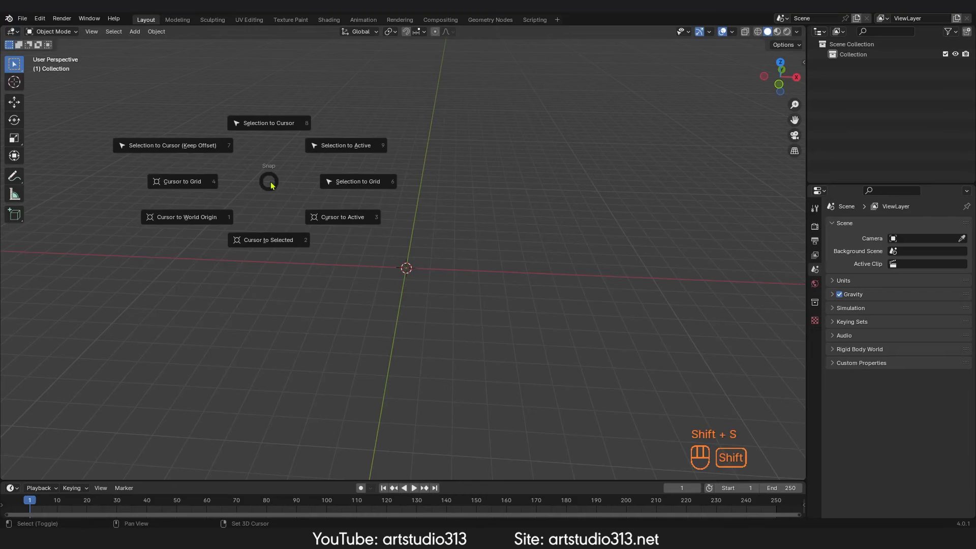
- Add a cube mesh at the 3D cursor on the world origin
key(shift+a)
mouse_move(208, 204)
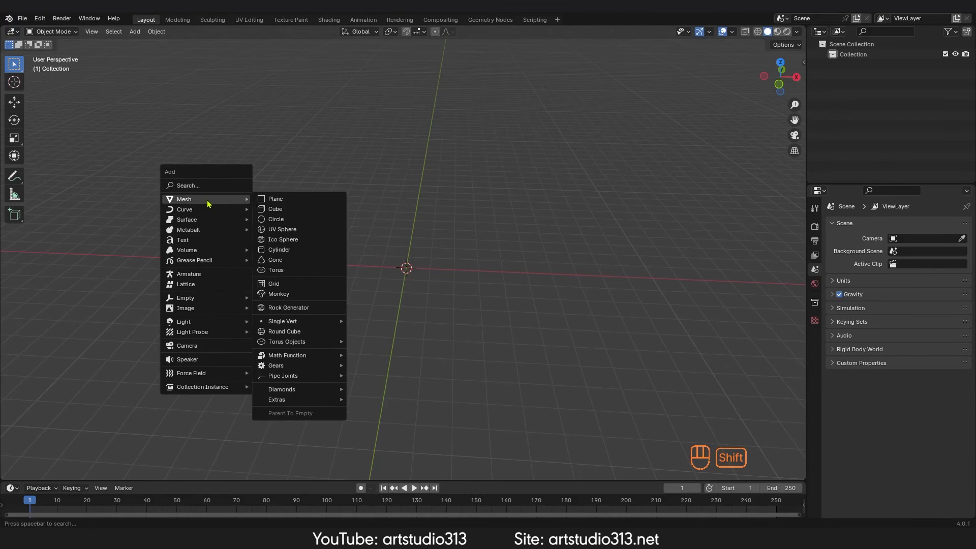
click(291, 214)
middle_drag(430, 257, 398, 269)
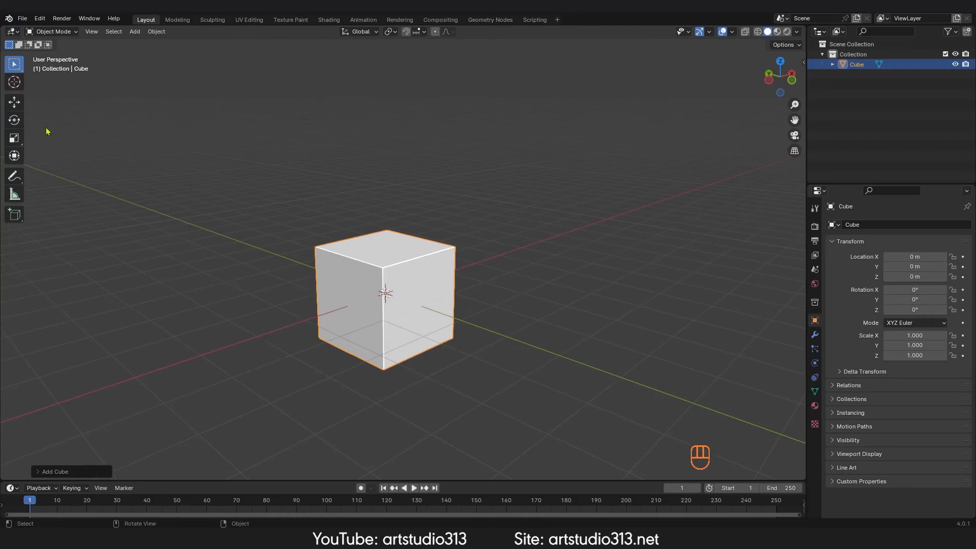
- Activate the Move tool, try shifting the cube along single axes with its handles, and undo each move
click(14, 103)
middle_drag(430, 333, 410, 312)
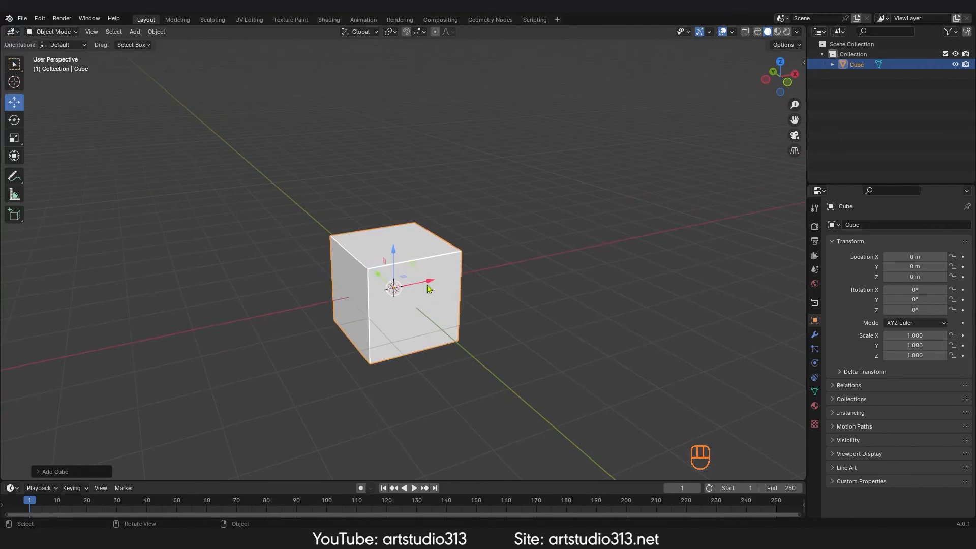
drag(430, 279, 459, 285)
key(ctrl+z)
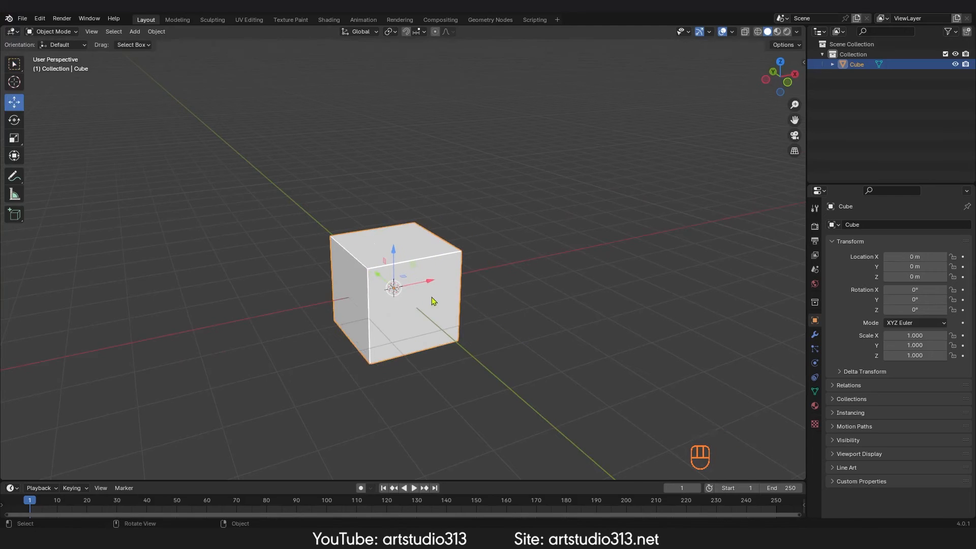
middle_drag(442, 299, 527, 301)
mouse_move(337, 298)
mouse_down()
mouse_move(321, 301)
mouse_move(327, 305)
mouse_up()
key(ctrl+z)
middle_drag(327, 306, 370, 318)
- Try moving the cube freely without an axis constraint and cancel each move
key(g)
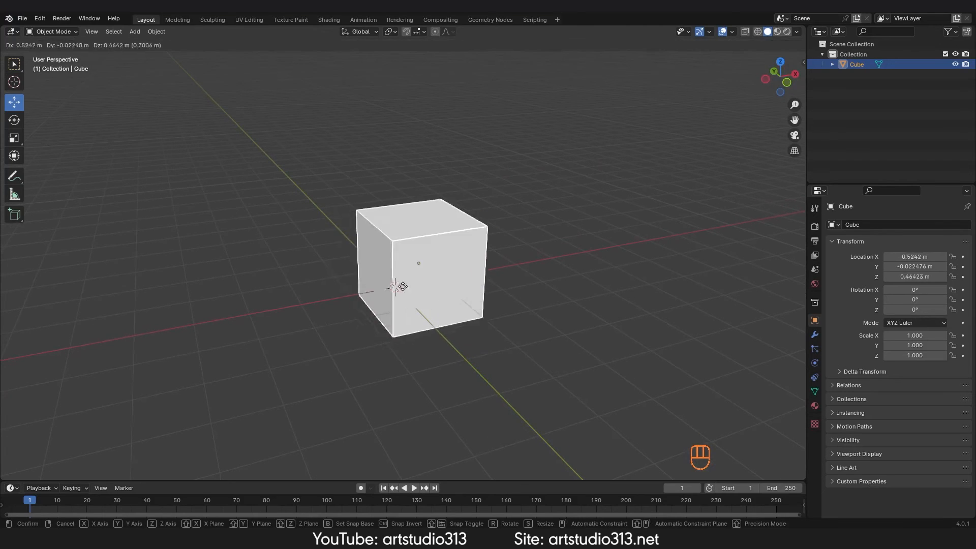
right_click(371, 289)
key(g)
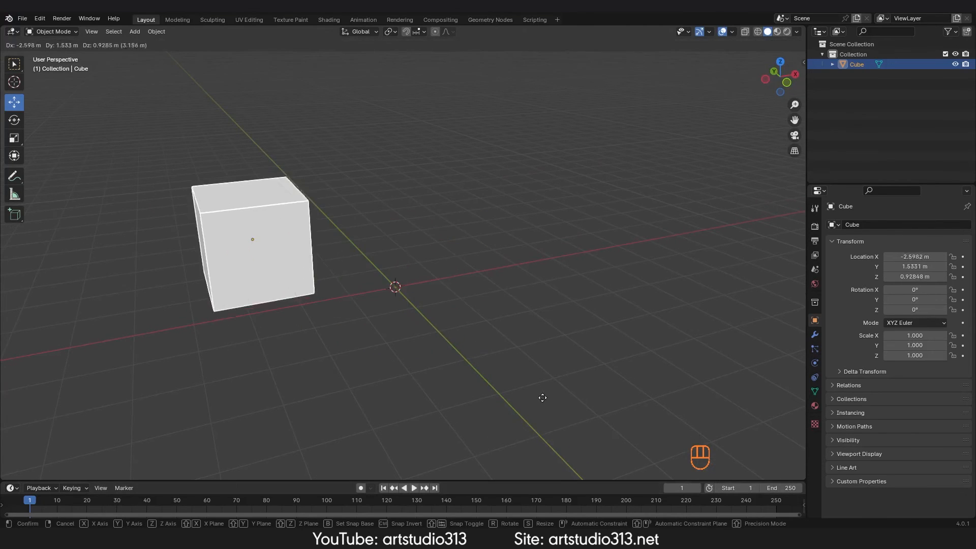
right_click(545, 396)
ctrl+middle_drag(450, 336, 446, 311)
- Try moving the cube constrained to the global X, Y and Z axes in turn, and cancel the move
key(g)
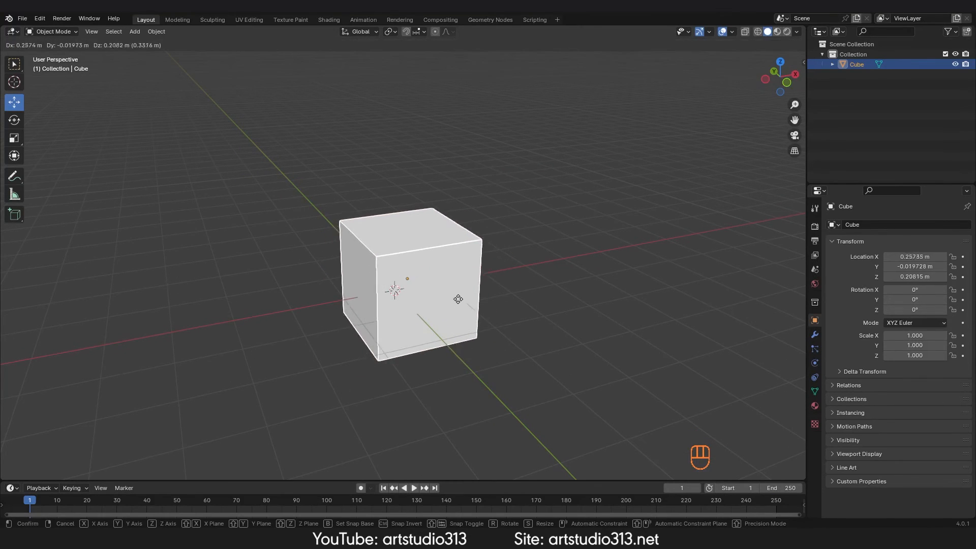
key(x)
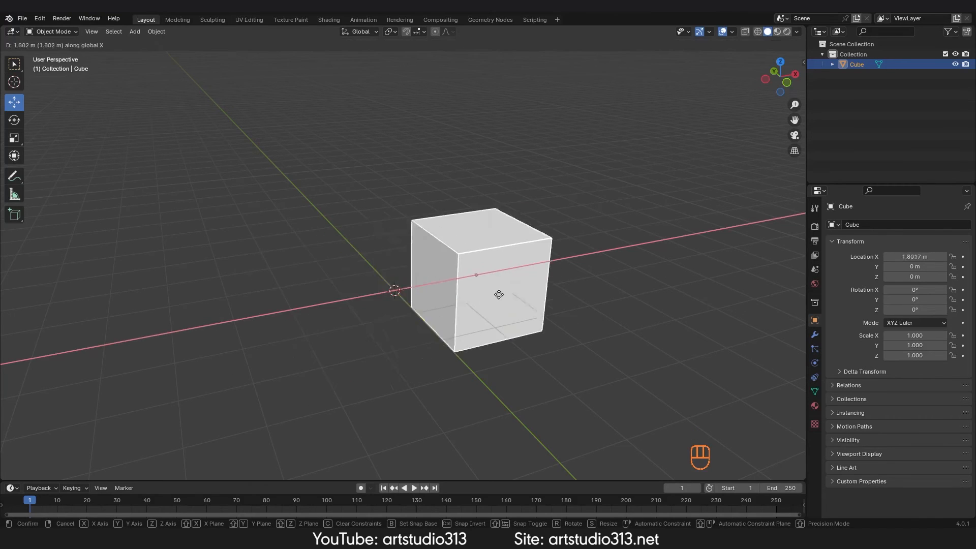
key(g)
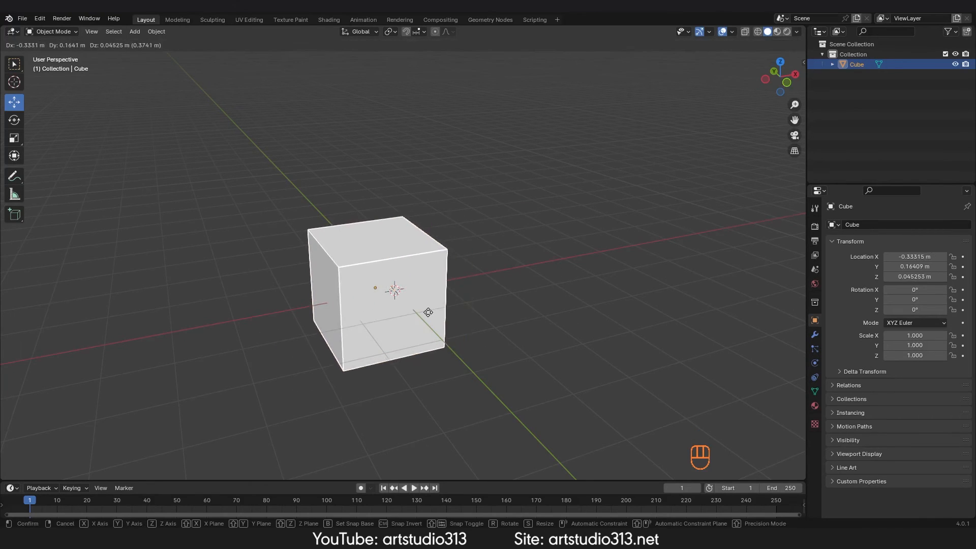
key(y)
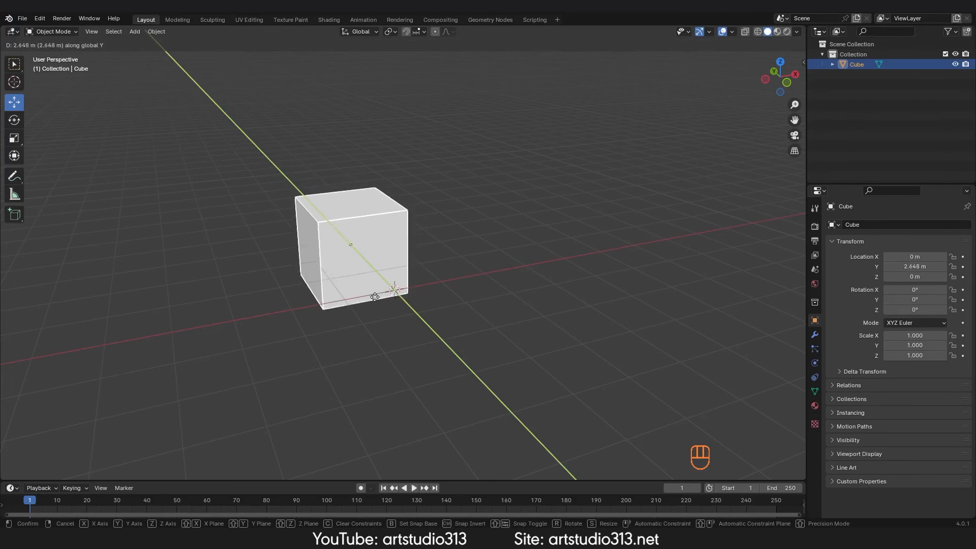
key(z)
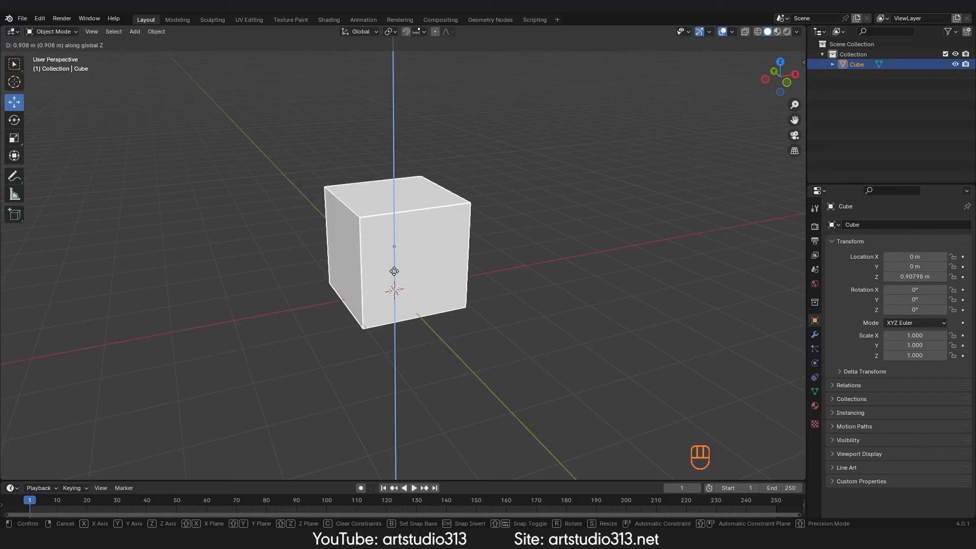
right_click(411, 259)
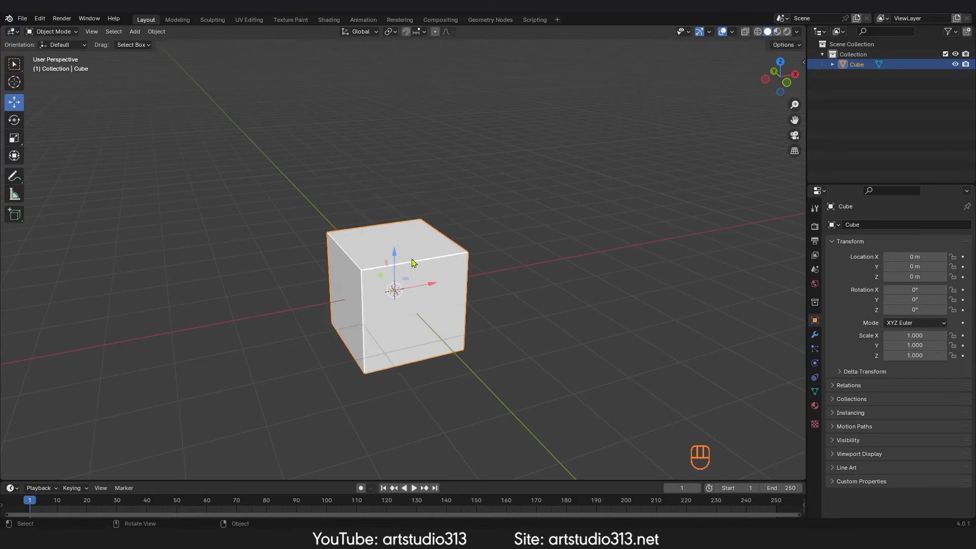
- Move the cube exactly 3 m along the global X axis
middle_drag(445, 284, 367, 288)
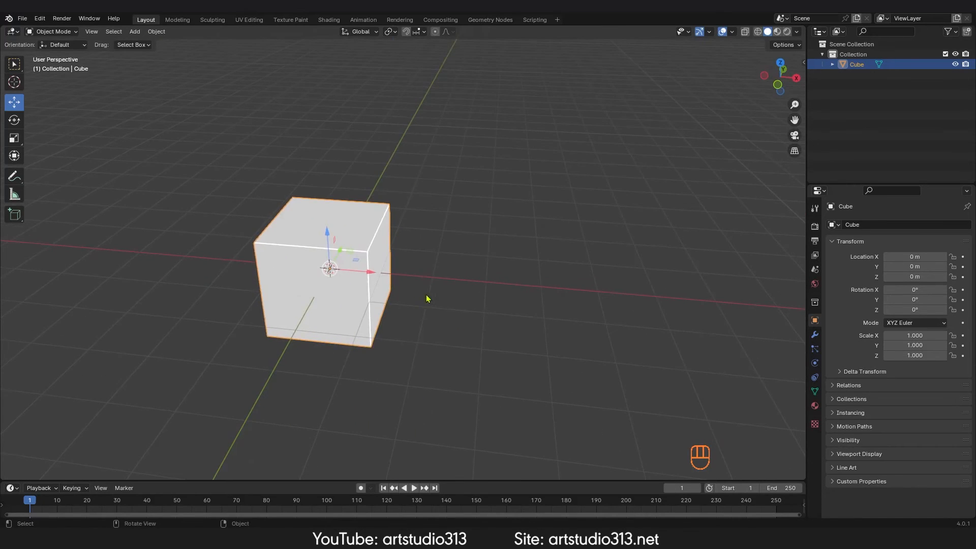
key(g)
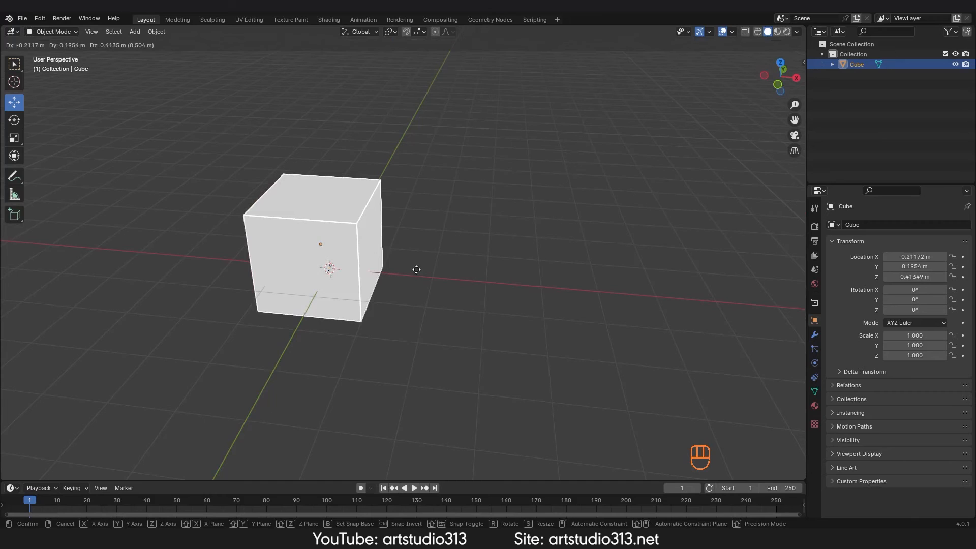
key(x)
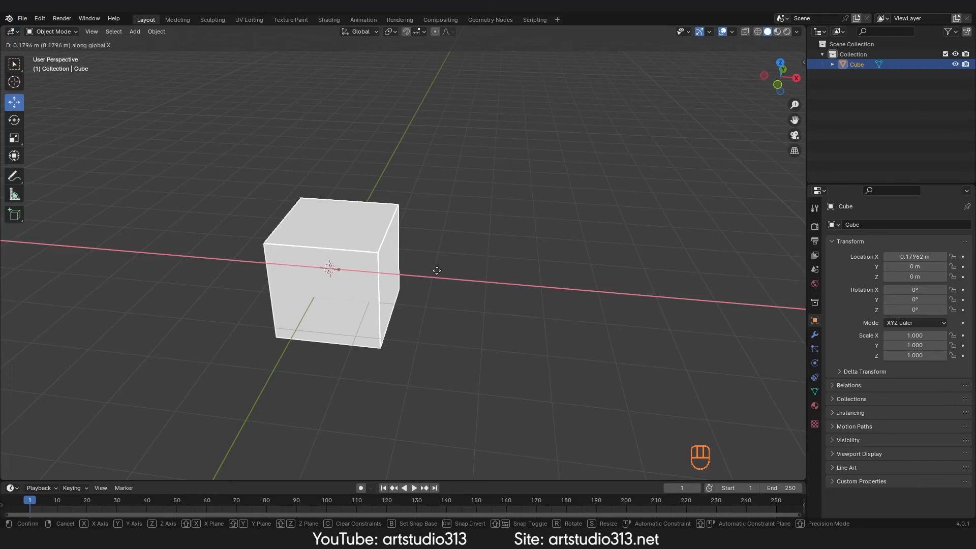
key(3)
key(Return)
- Inspect the cube's distance from the origin in front view and examine the scene's length unit settings
key(KP_1)
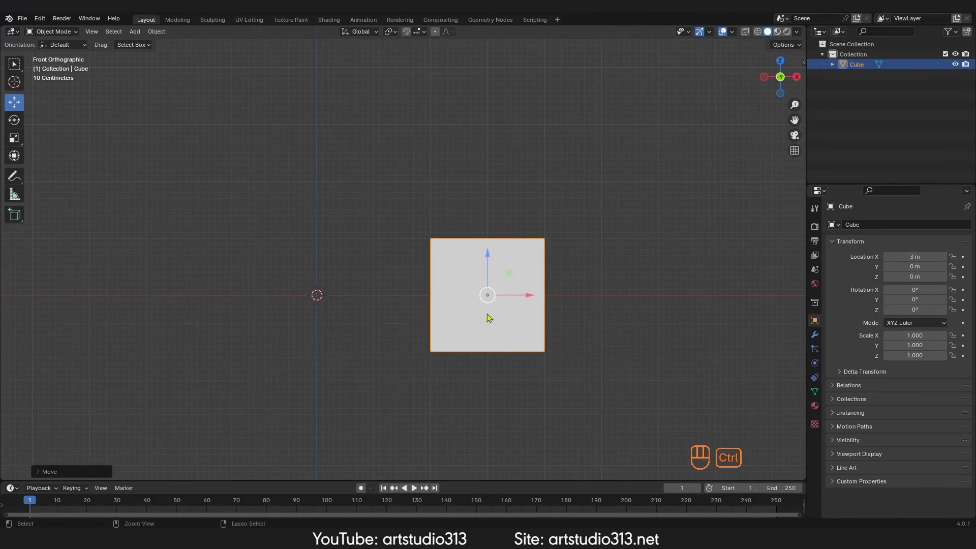
ctrl+middle_drag(488, 317, 542, 253)
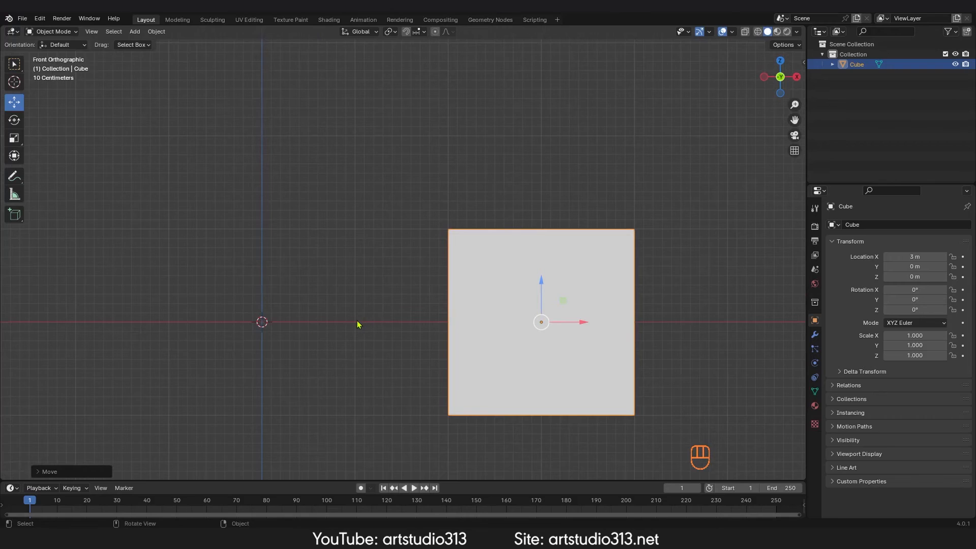
click(816, 270)
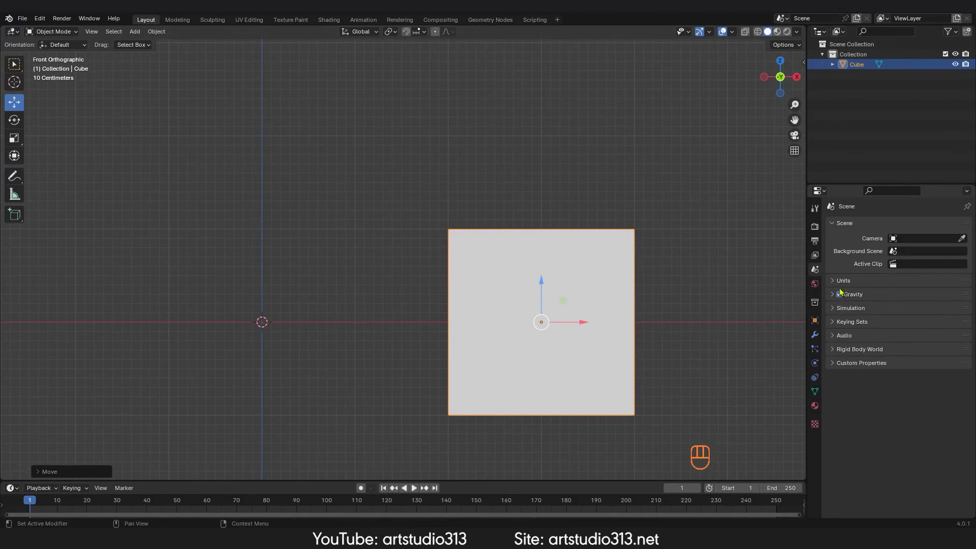
click(835, 283)
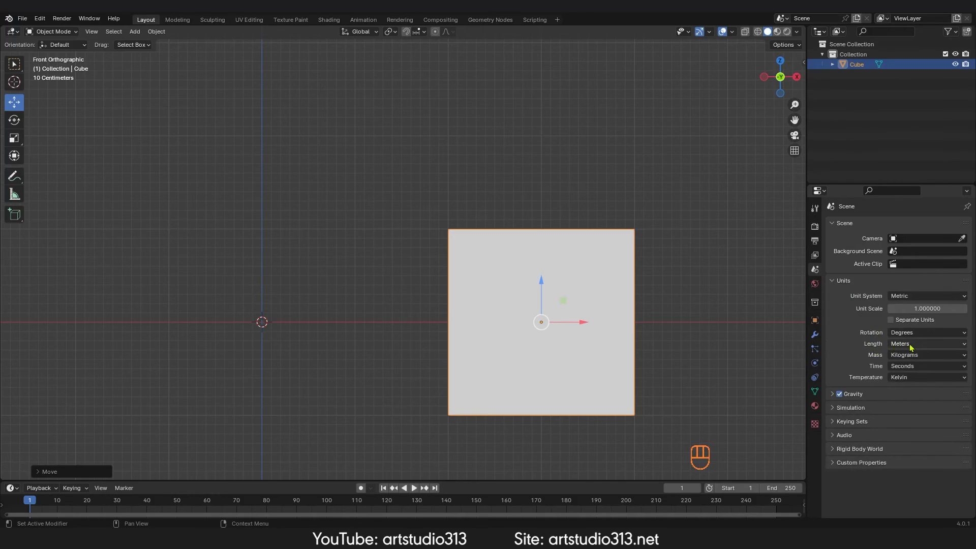
click(834, 281)
middle_drag(342, 331, 416, 291)
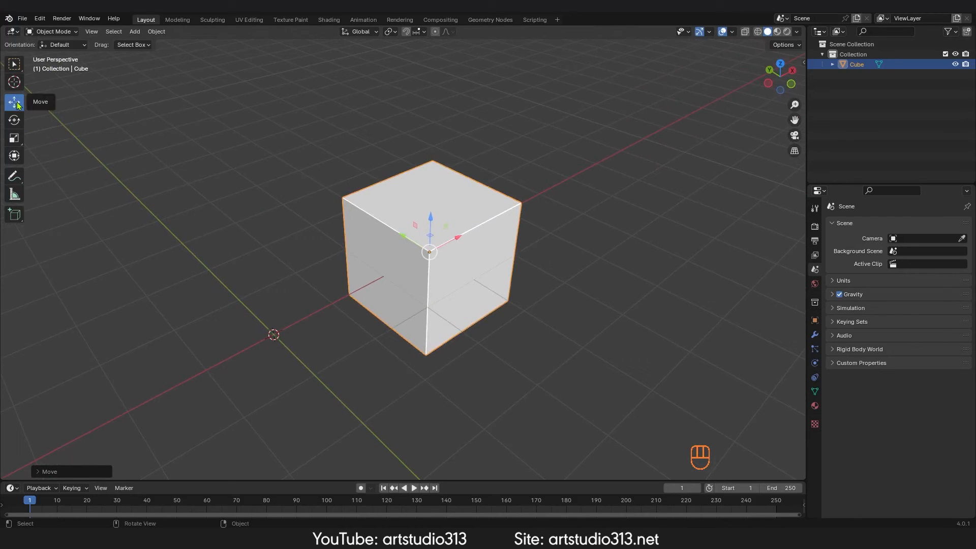
- Activate the Rotate tool and undo the cube's 3 m move along X
click(14, 120)
ctrl+middle_drag(512, 293, 508, 276)
key(ctrl+z)
shift+middle_drag(417, 281, 493, 270)
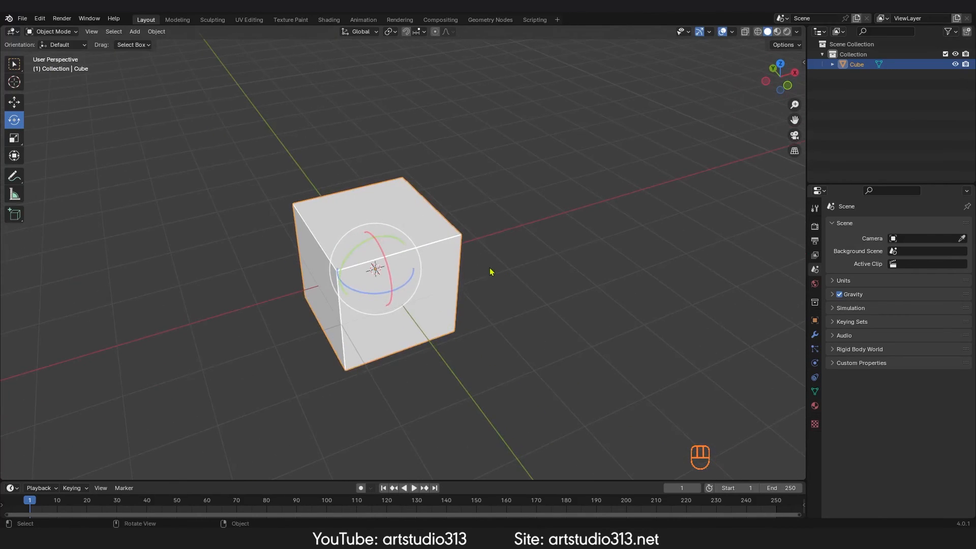
- Undo the cube's creation, redo it, and look up where the undo and redo commands are listed
key(ctrl+z)
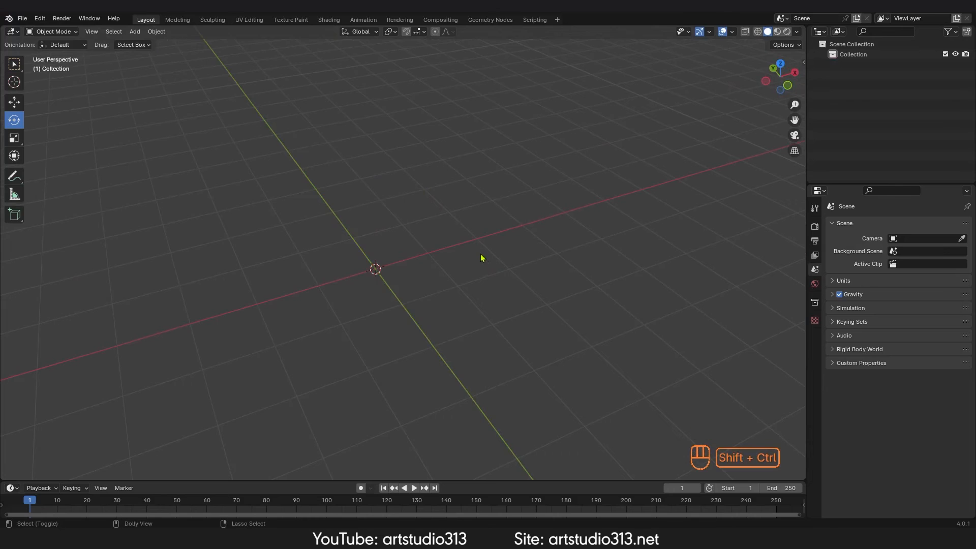
key(ctrl+shift+z)
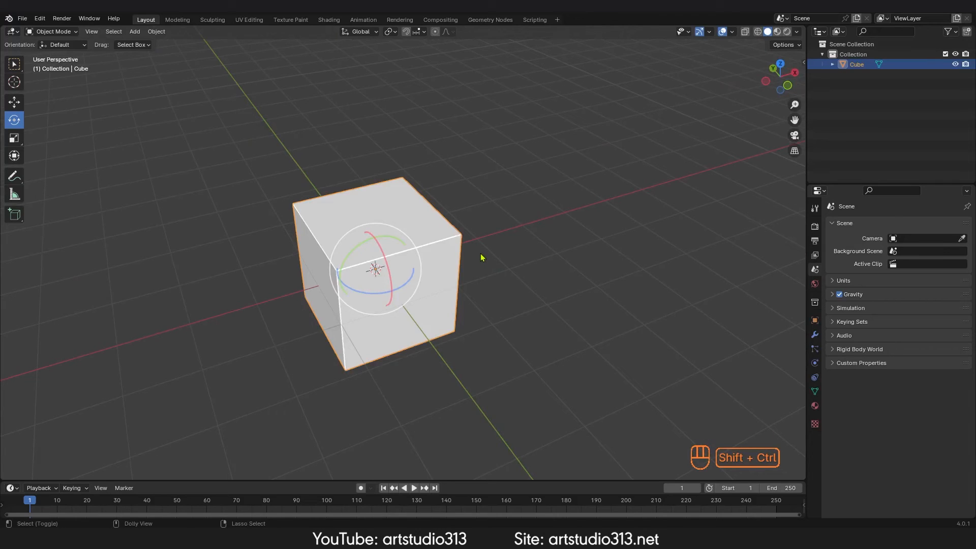
click(39, 20)
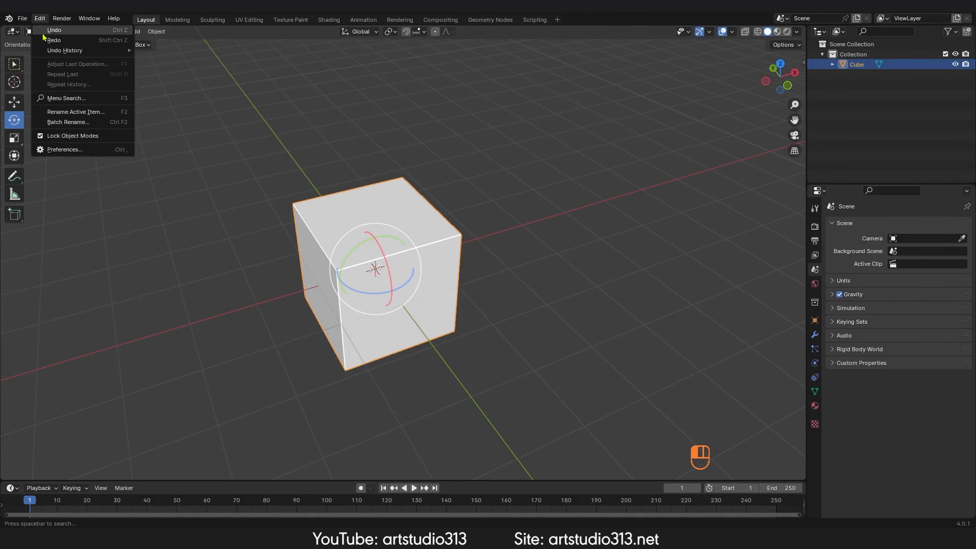
ctrl+middle_drag(529, 227, 488, 265)
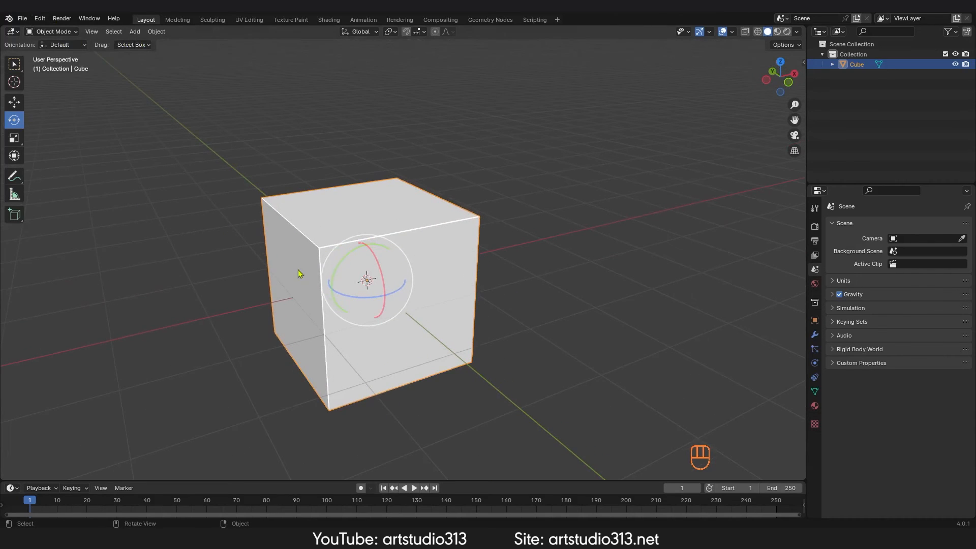
- Try rotating the cube about the Z axis with the rotation gizmo and undo it
mouse_move(377, 297)
mouse_down()
mouse_move(396, 291)
mouse_move(386, 289)
mouse_up()
key(ctrl+z)
mouse_move(388, 287)
middle_down()
mouse_move(351, 274)
mouse_move(441, 285)
mouse_move(389, 271)
middle_up()
- Rotate the cube about the global X axis with the gizmo and open the rotation's settings to try another angle
mouse_move(388, 268)
mouse_down()
mouse_move(405, 281)
mouse_move(393, 249)
mouse_move(410, 279)
mouse_move(410, 328)
mouse_move(387, 253)
mouse_move(390, 263)
mouse_up()
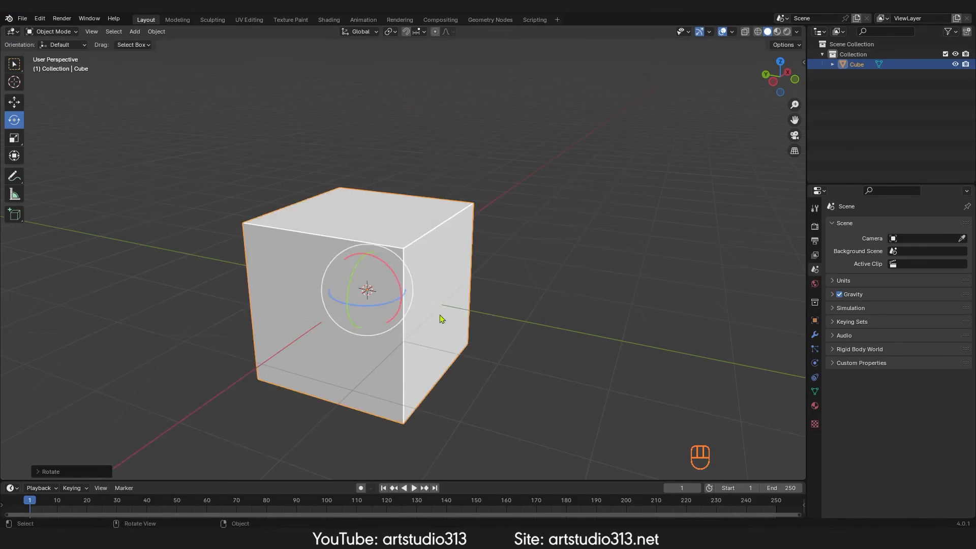
middle_drag(438, 319, 387, 330)
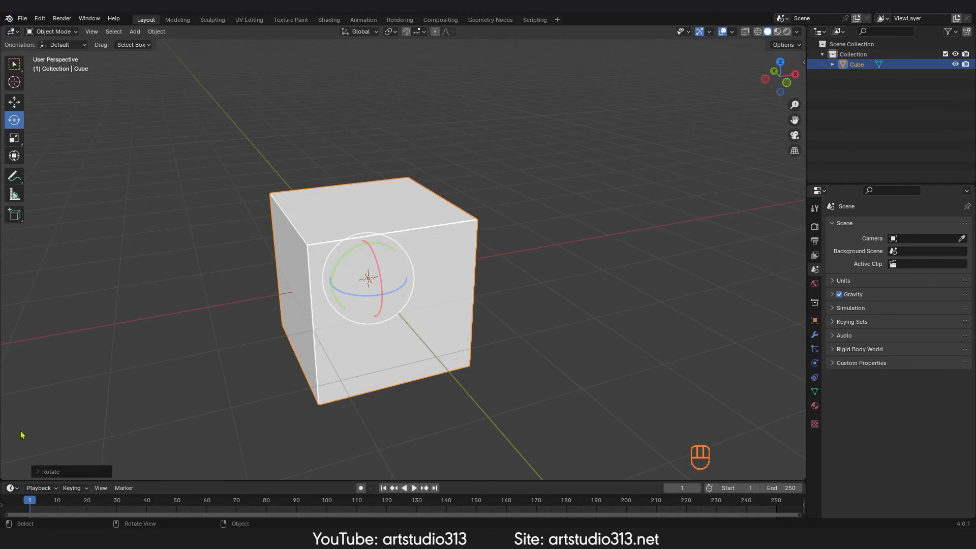
click(50, 472)
click(130, 424)
text(-10)
key(Return)
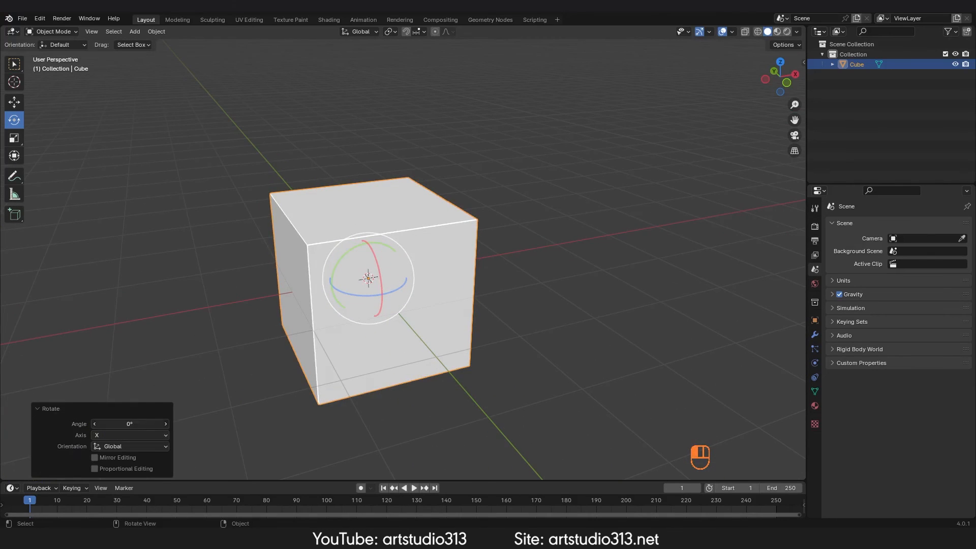
- Set the cube's rotation angle about the global X axis to 45° and view it from the front
drag(136, 420, 158, 419)
click(136, 420)
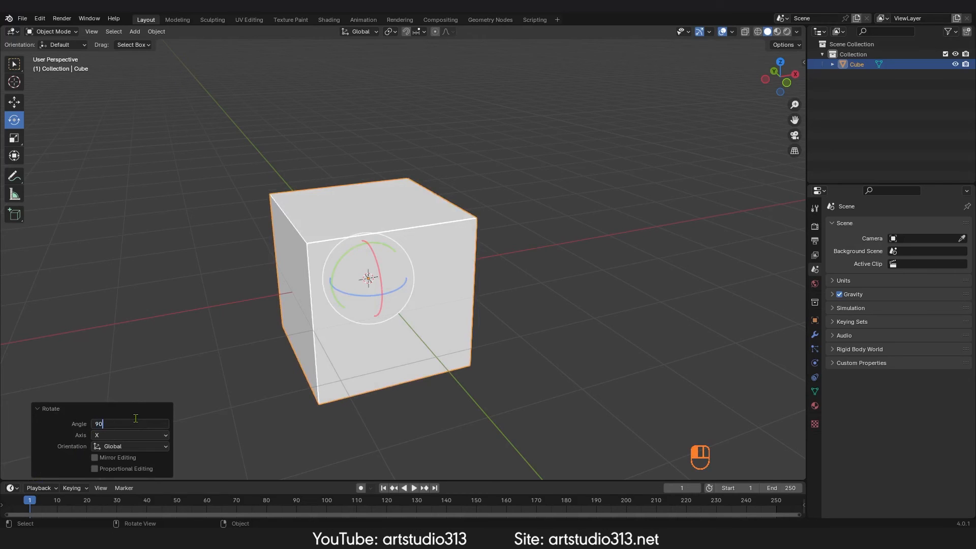
double_click(136, 418)
text(45)
key(Return)
middle_drag(414, 331, 484, 308)
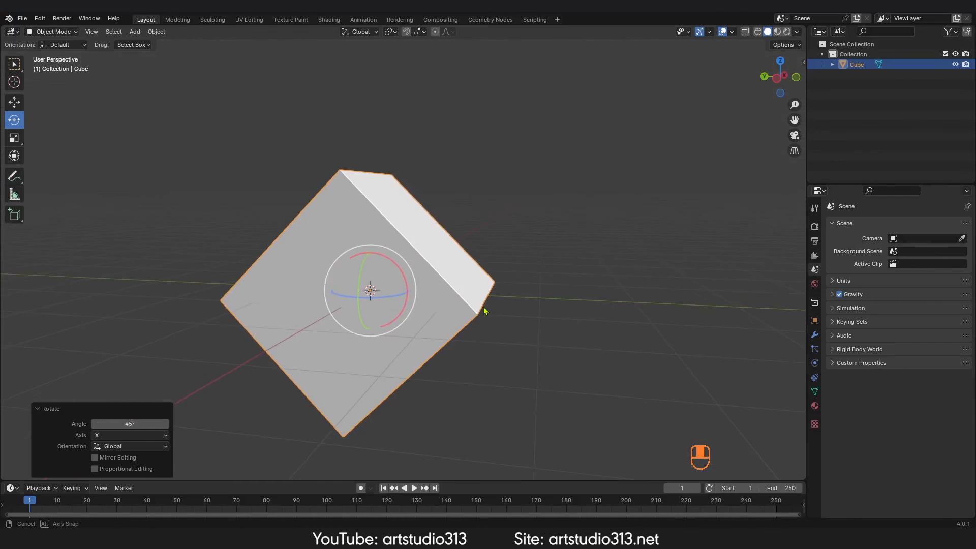
key(KP_1)
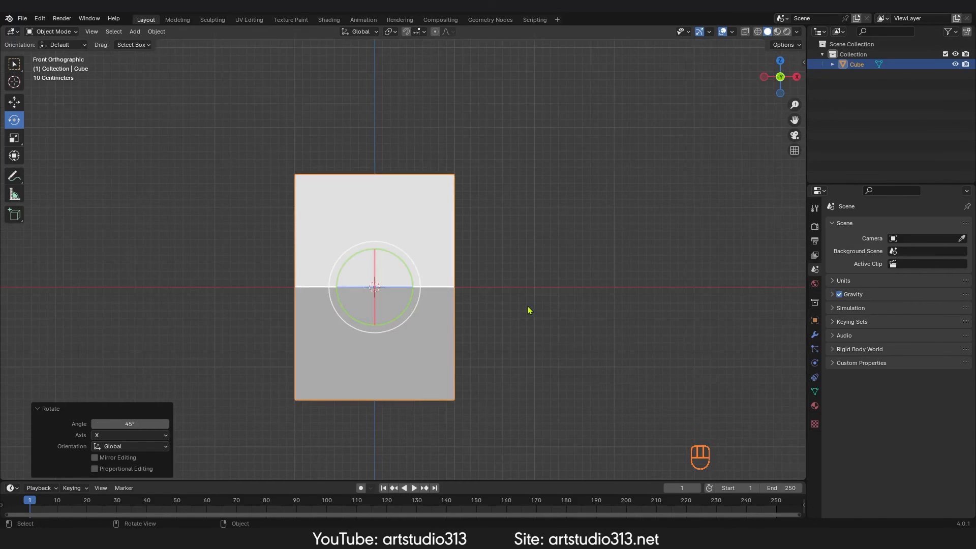
- View the cube from the right side and undo its 45° rotation about the X axis
key(KP_3)
middle_drag(336, 337, 374, 339)
key(ctrl+z)
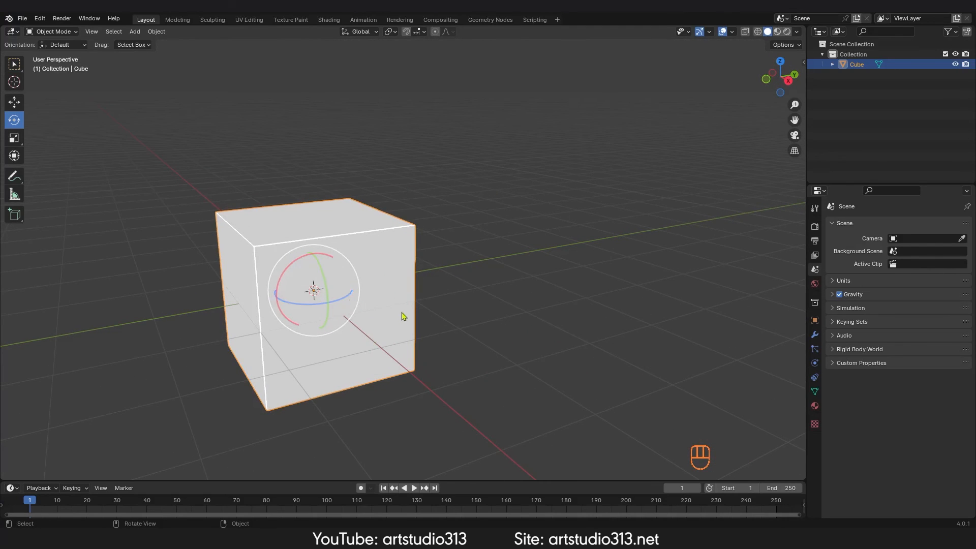
- Try rotating the cube freely and about the global Z and X axes, then rotate it exactly 45° about global Z
key(r)
key(z)
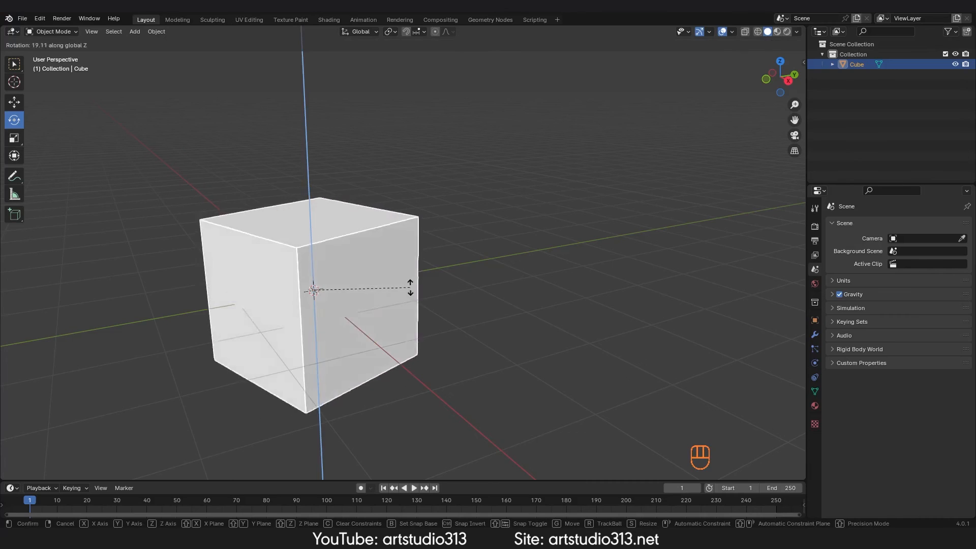
click(362, 294)
key(r)
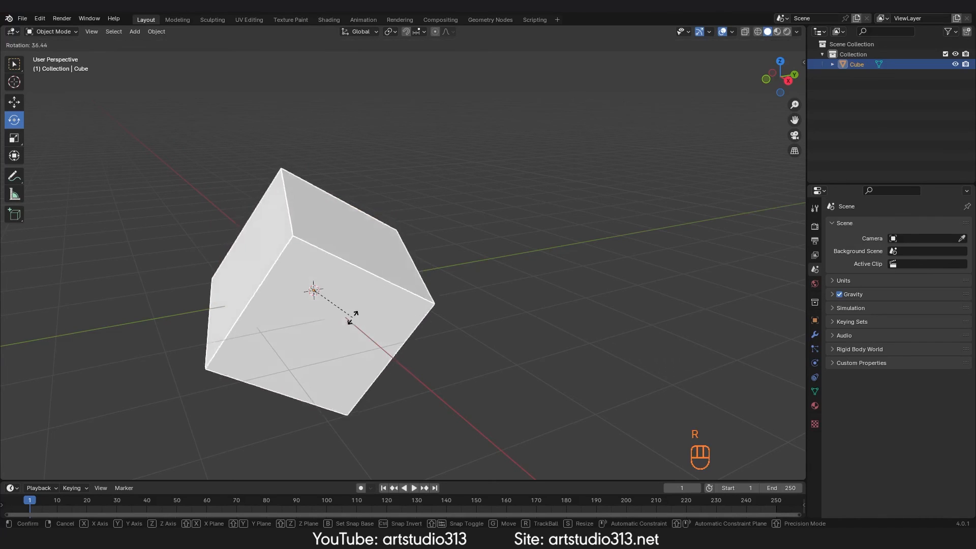
key(z)
key(x)
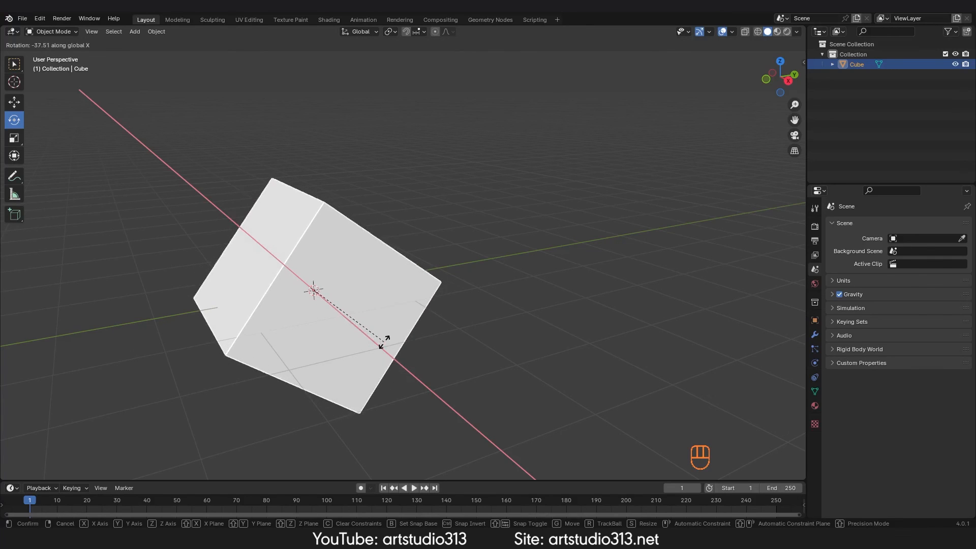
key(z)
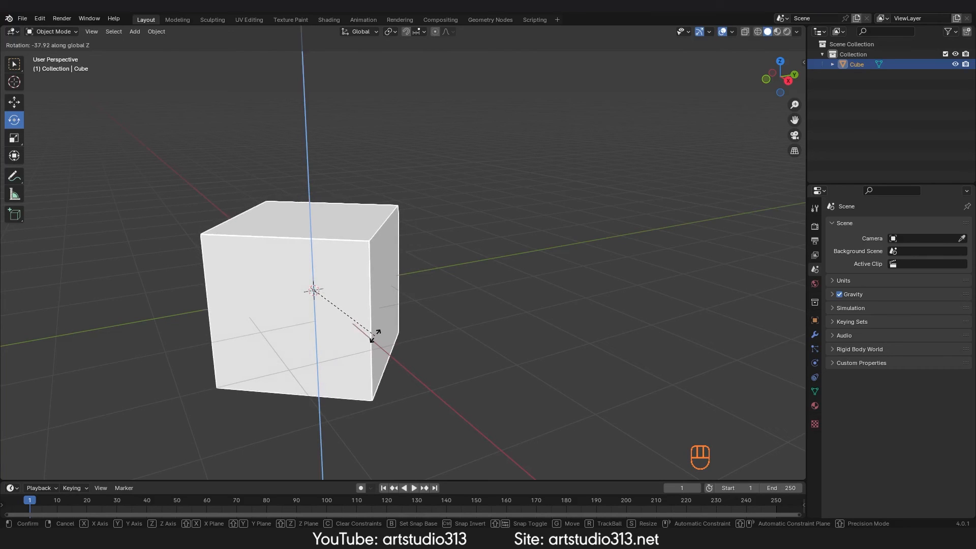
text(45)
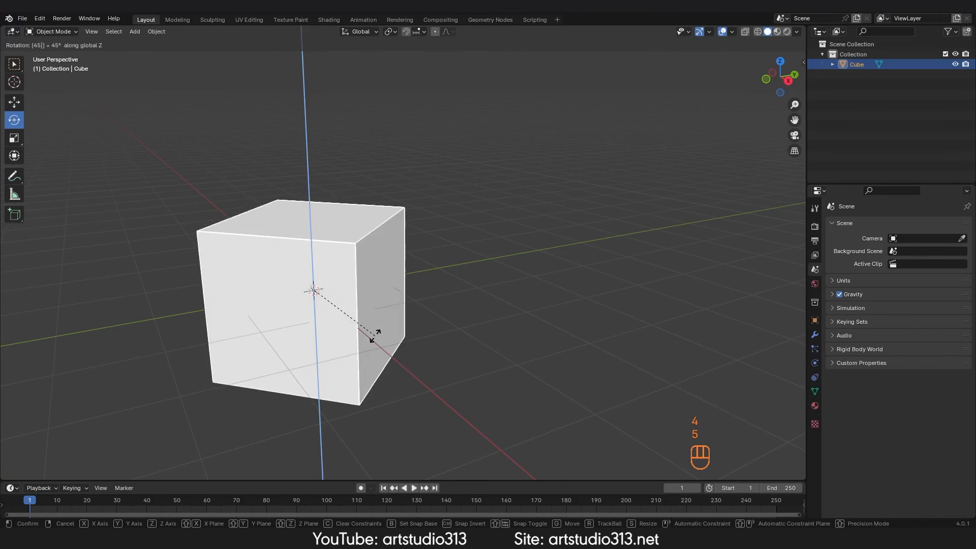
key(Return)
- Undo the Z rotation, activate the Scale tool, and try stretching the cube along Y with its gizmo before undoing that too
middle_drag(402, 352, 443, 344)
mouse_move(444, 344)
ctrl+middle_down()
mouse_move(372, 340)
mouse_move(404, 305)
mouse_move(454, 301)
mouse_move(454, 328)
ctrl+middle_up()
click(14, 137)
middle_drag(454, 328, 435, 305)
key(ctrl+z)
drag(411, 294, 490, 291)
key(ctrl+z)
middle_drag(468, 302, 455, 308)
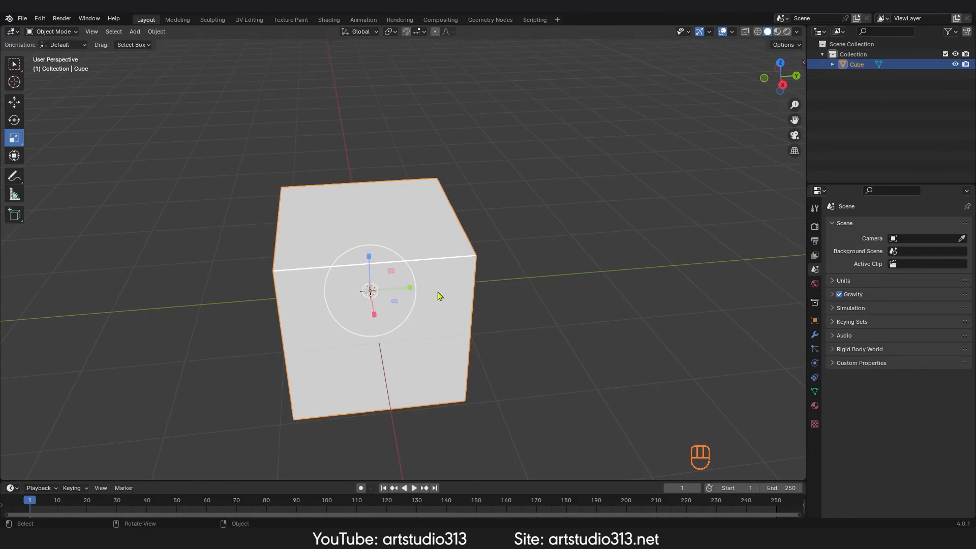
- Try scaling the cube along the global X axis and along the global Z axis, and cancel the operation
key(s)
key(x)
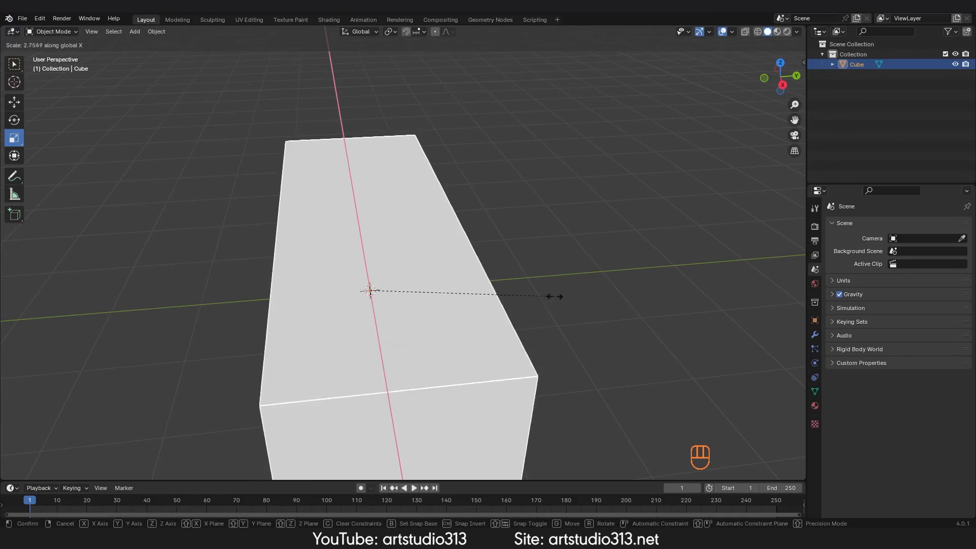
key(z)
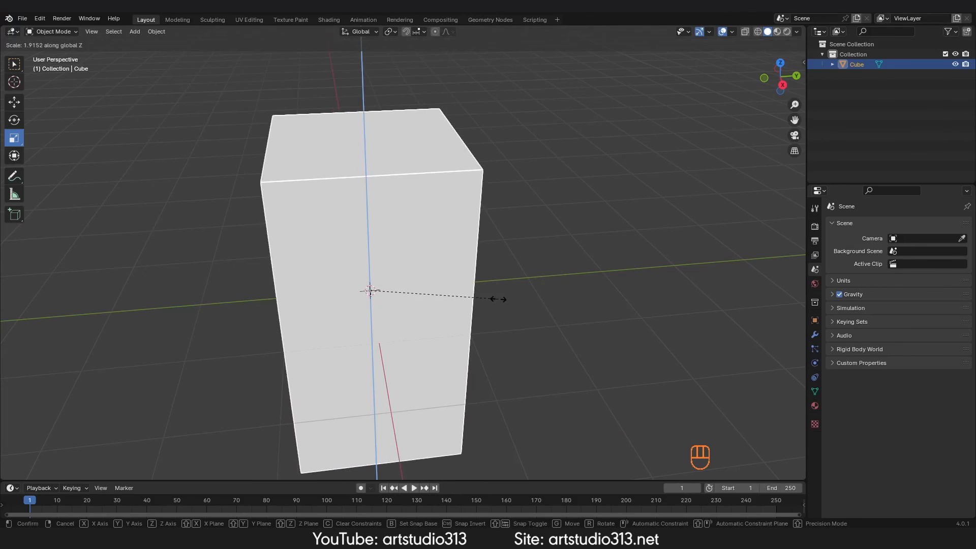
right_click(498, 299)
- Scale the cube by a factor of 4 along the global Y axis, check it from the front and right, and undo it
key(s)
key(y)
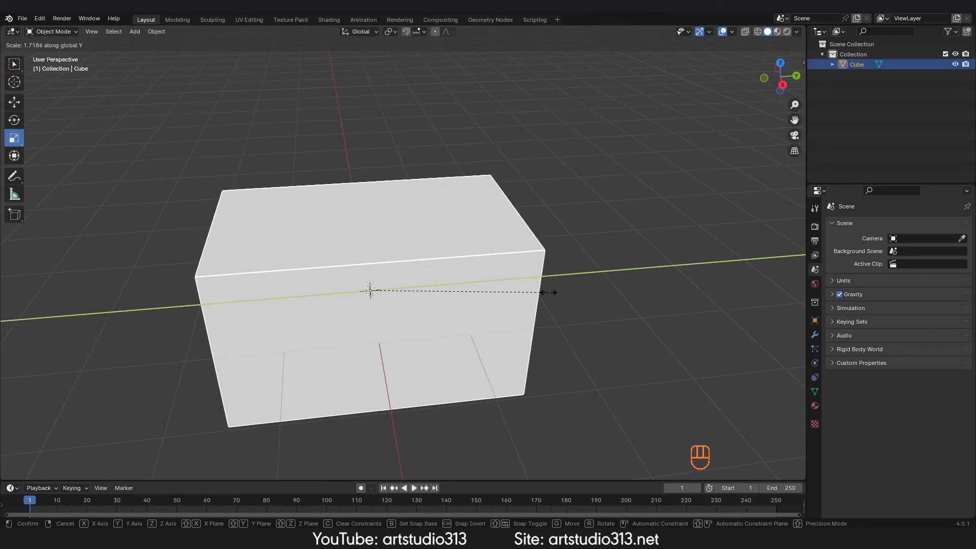
key(4)
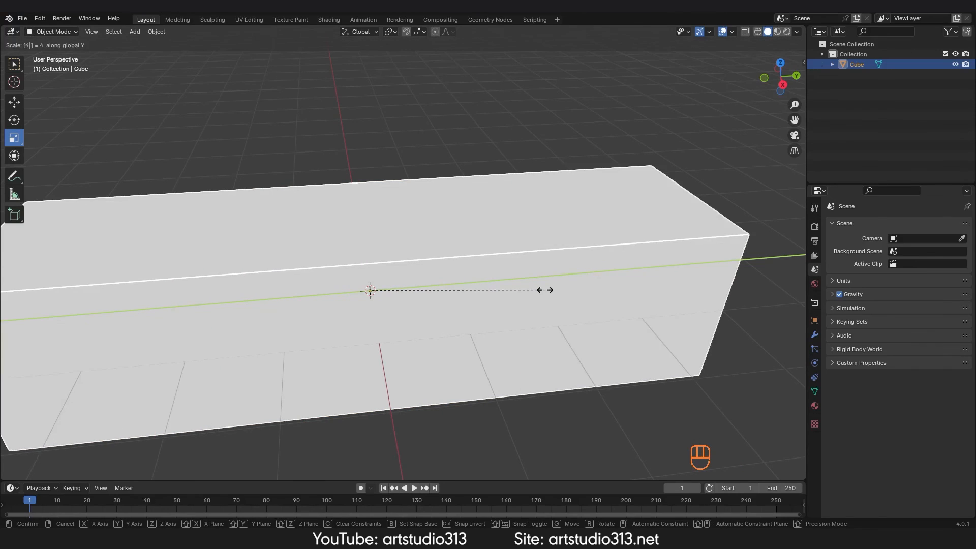
key(Return)
scroll(581, 282, down, 3)
middle_drag(562, 326, 573, 305)
key(KP_1)
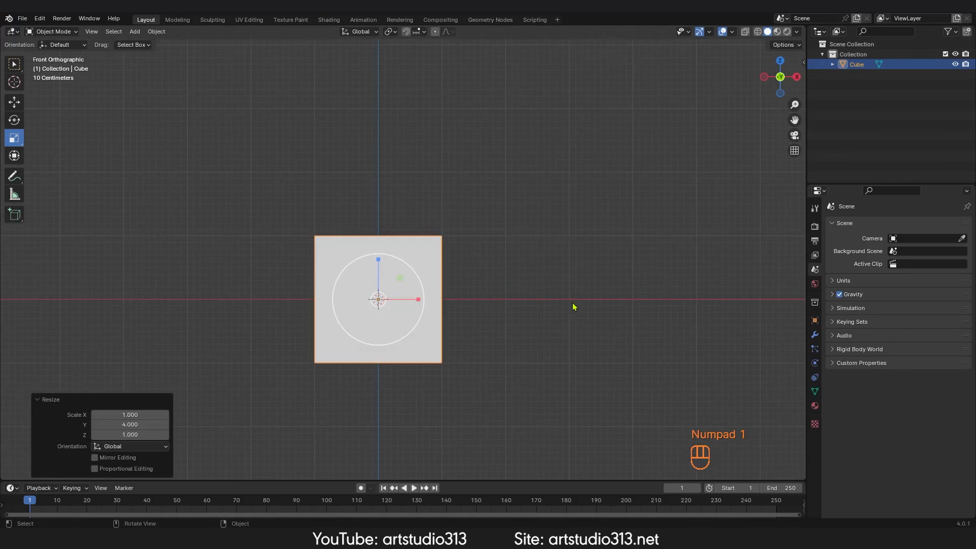
key(KP_3)
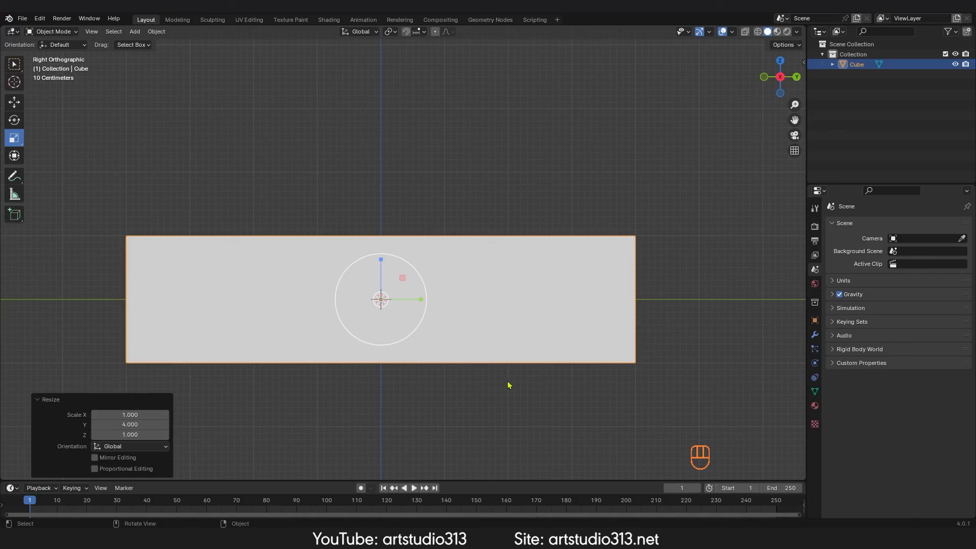
middle_drag(569, 299, 501, 355)
key(ctrl+z)
- Try scaling the cube on two axes at once with the gizmo's plane handles, to about 0.204 in Y and Z, and undo it
ctrl+middle_drag(427, 322, 479, 301)
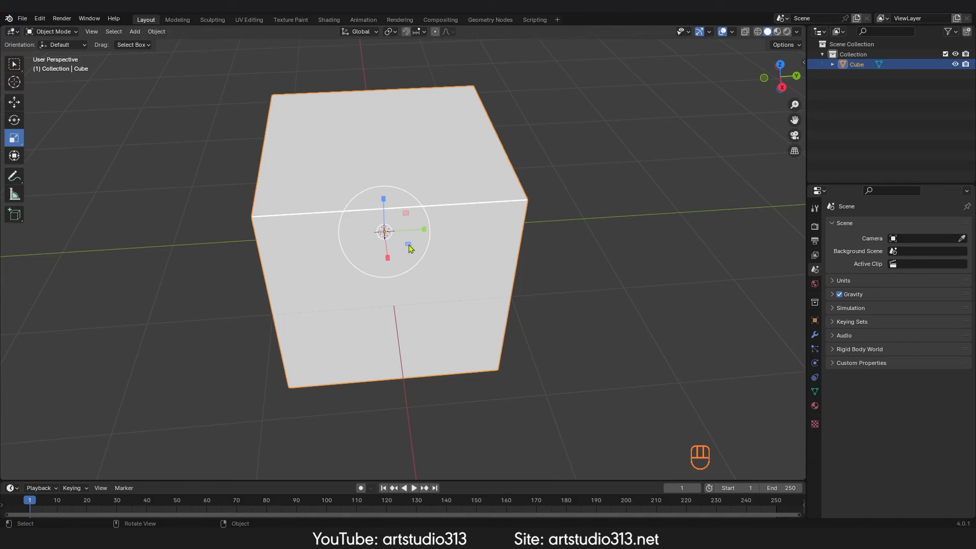
middle_drag(408, 249, 421, 262)
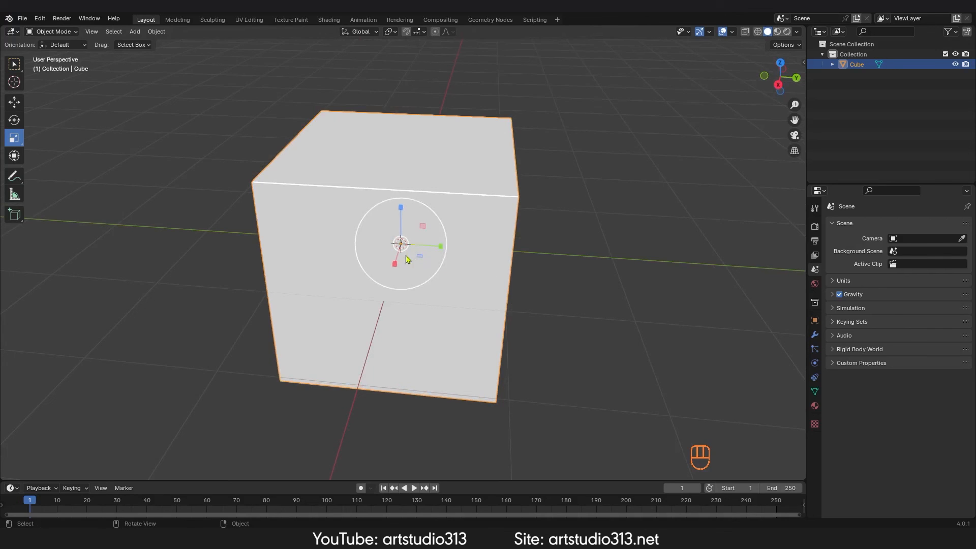
ctrl+middle_drag(410, 263, 458, 226)
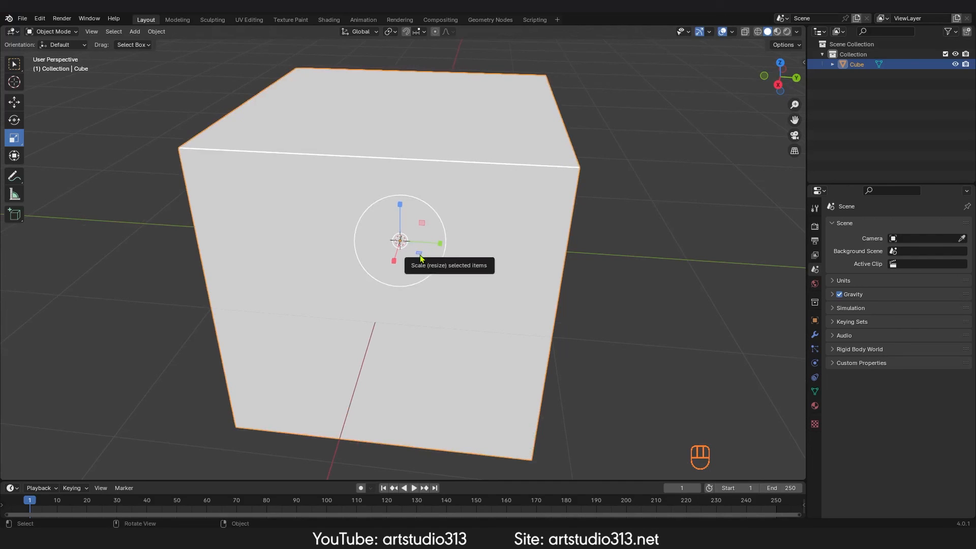
mouse_move(419, 253)
mouse_down()
mouse_move(440, 310)
mouse_move(425, 239)
mouse_move(408, 248)
mouse_move(419, 259)
mouse_move(405, 248)
mouse_move(420, 261)
mouse_move(400, 244)
mouse_move(424, 225)
mouse_move(402, 231)
mouse_move(420, 235)
mouse_move(410, 239)
mouse_up()
scroll(423, 267, down, 3)
key(ctrl+z)
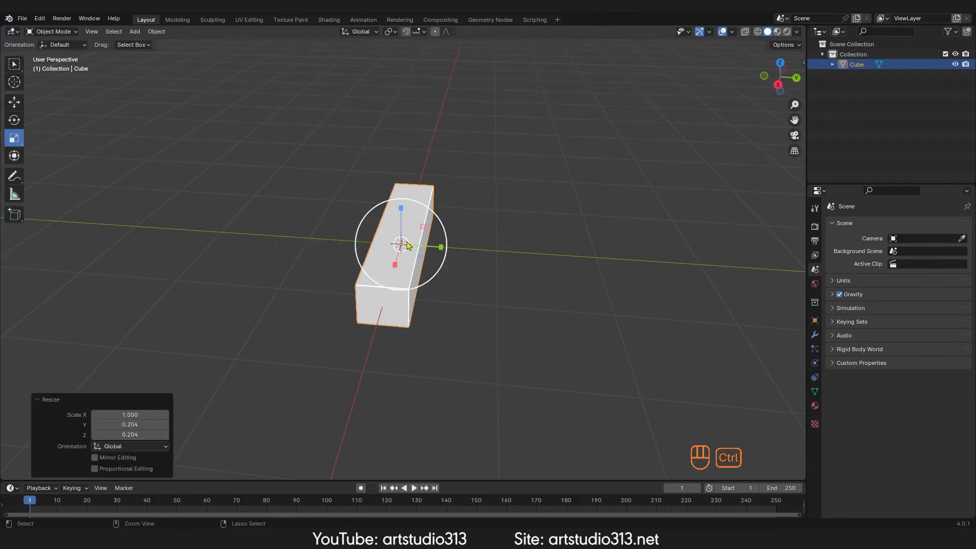
key(ctrl+z)
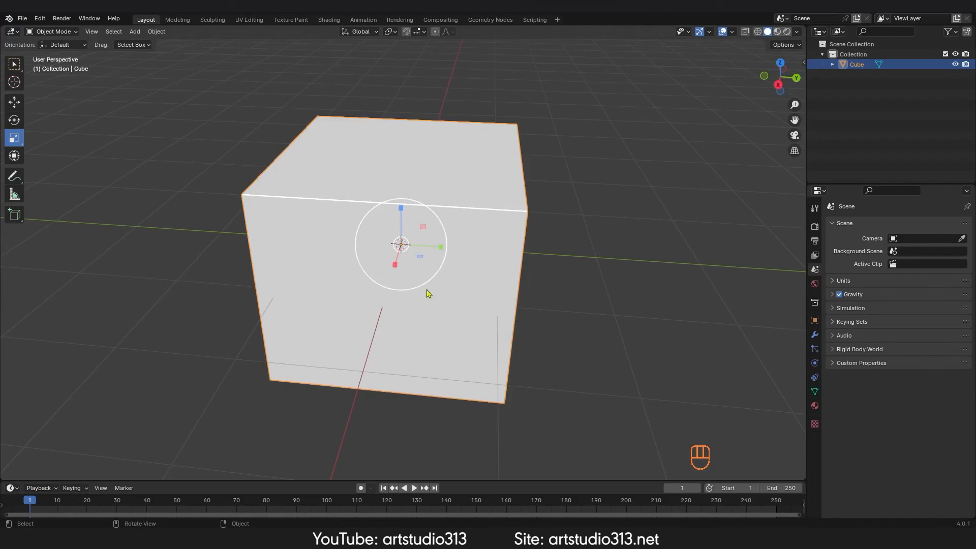
- Scale the cube to about 0.039 in X and Y with the global Z axis locked, and undo it
middle_drag(509, 316, 557, 344)
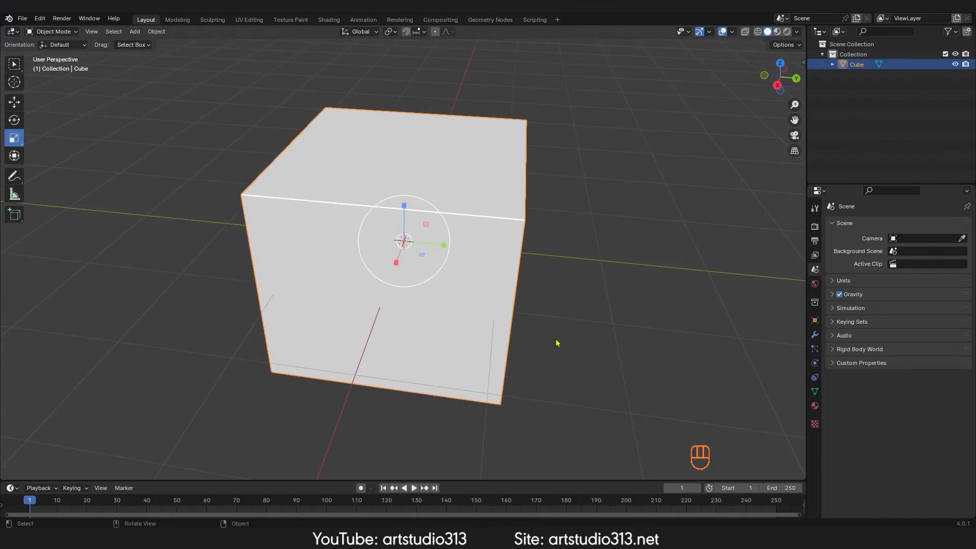
key(s)
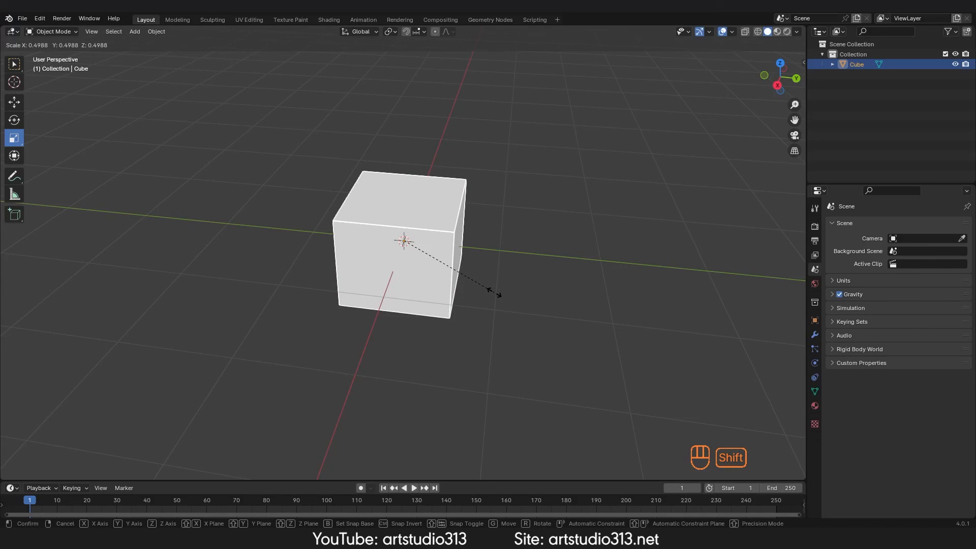
key(shift+z)
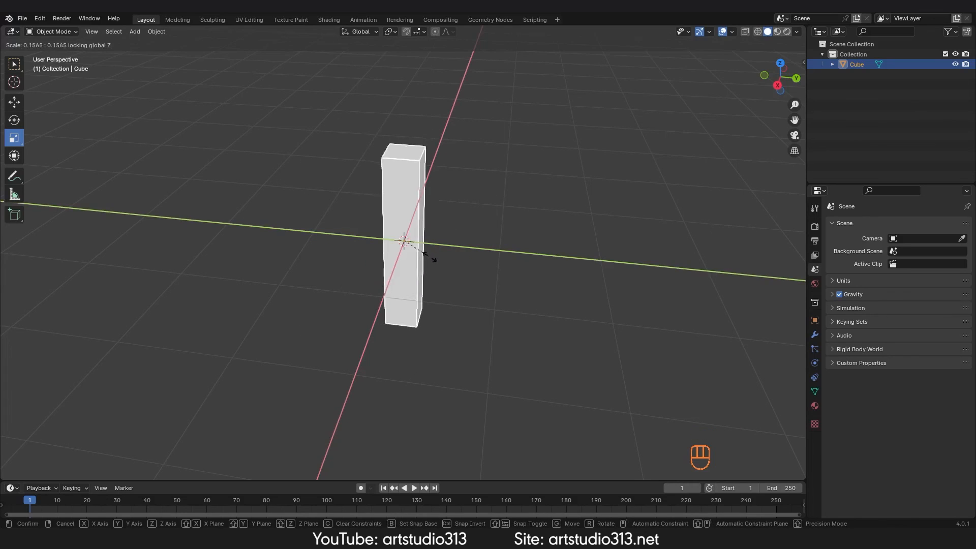
click(405, 240)
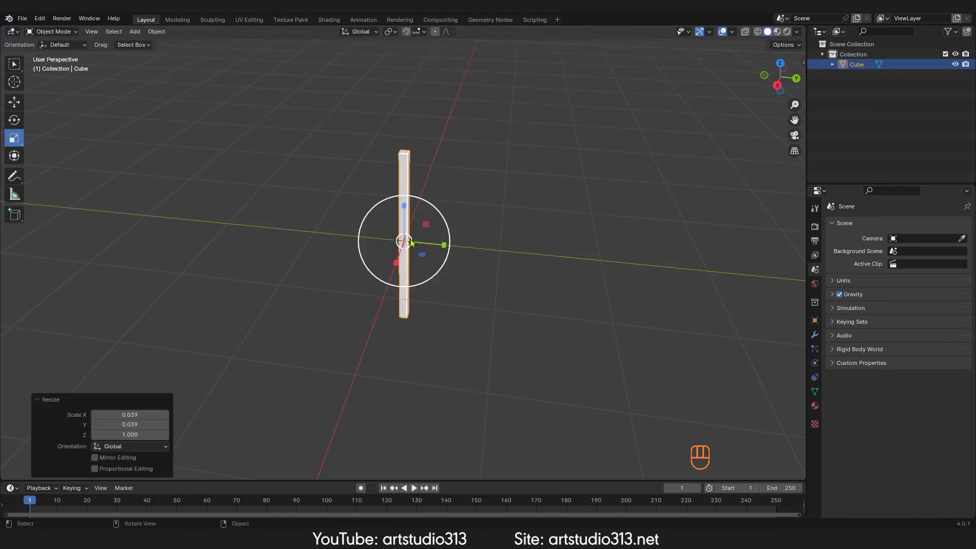
middle_drag(457, 260, 476, 271)
key(ctrl+z)
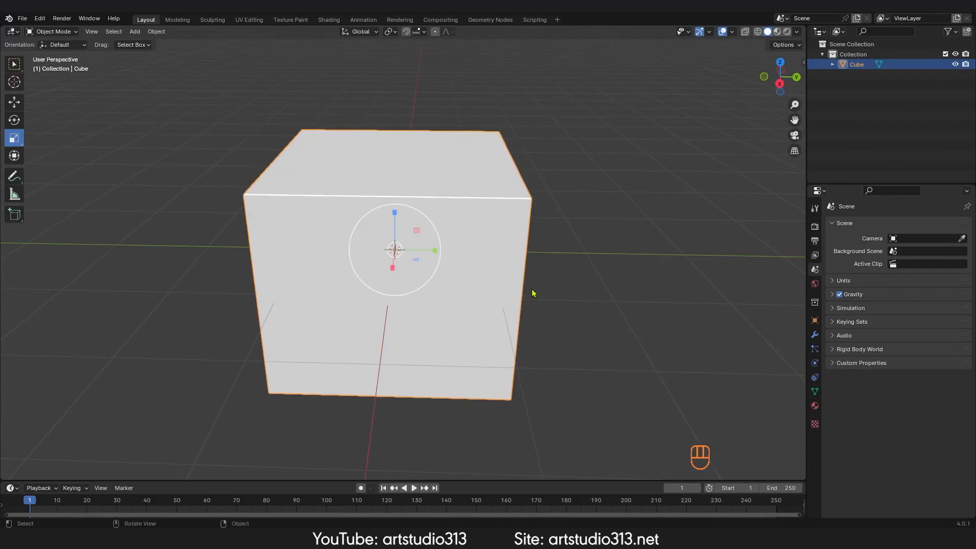
- Try scaling the cube with global Y locked, then scale it to about 0.054 in Y and Z with global X locked
key(s)
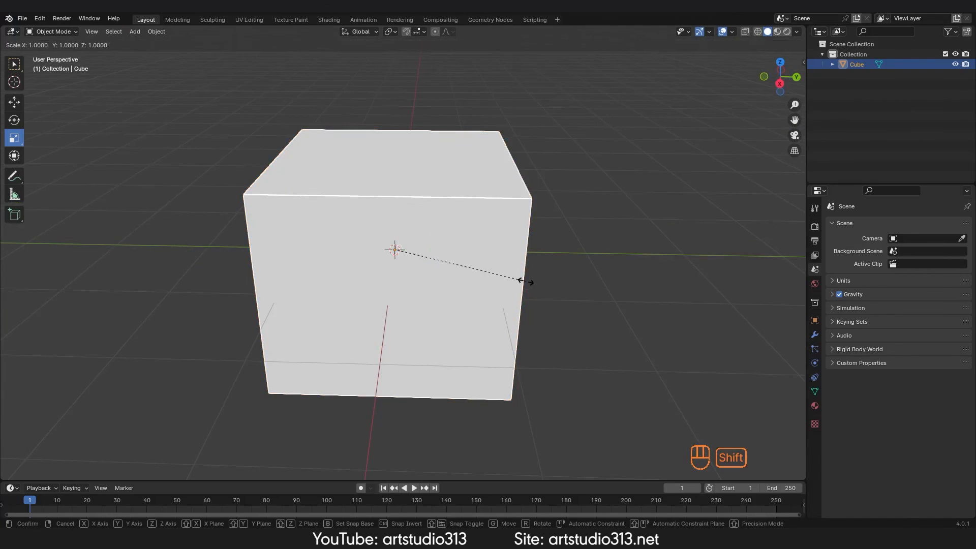
key(shift+y)
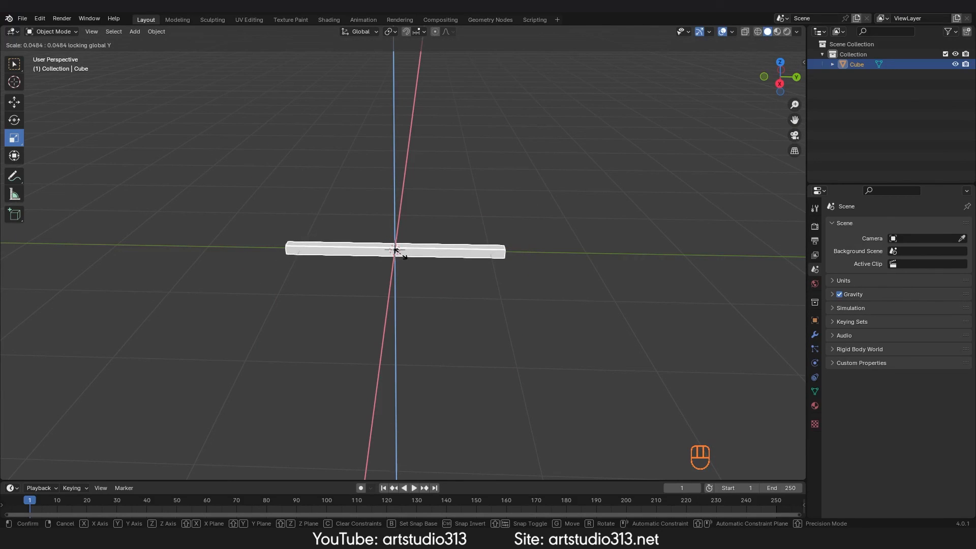
key(shift+x)
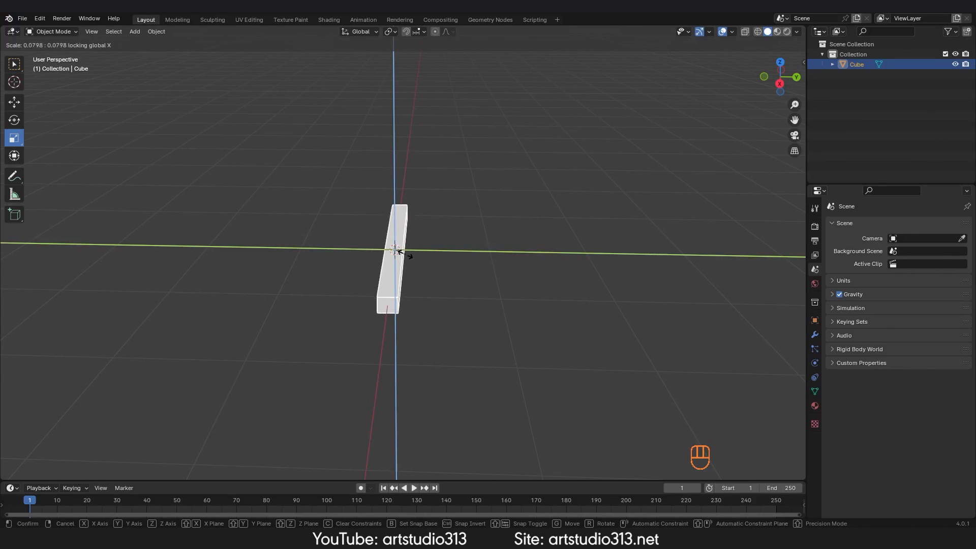
click(399, 255)
middle_drag(399, 255, 366, 272)
mouse_move(366, 272)
ctrl+middle_down()
mouse_move(360, 298)
mouse_move(364, 287)
ctrl+middle_up()
- Activate the combined Transform tool for the thin bar and look at its move, rotate and scale gizmo
click(18, 158)
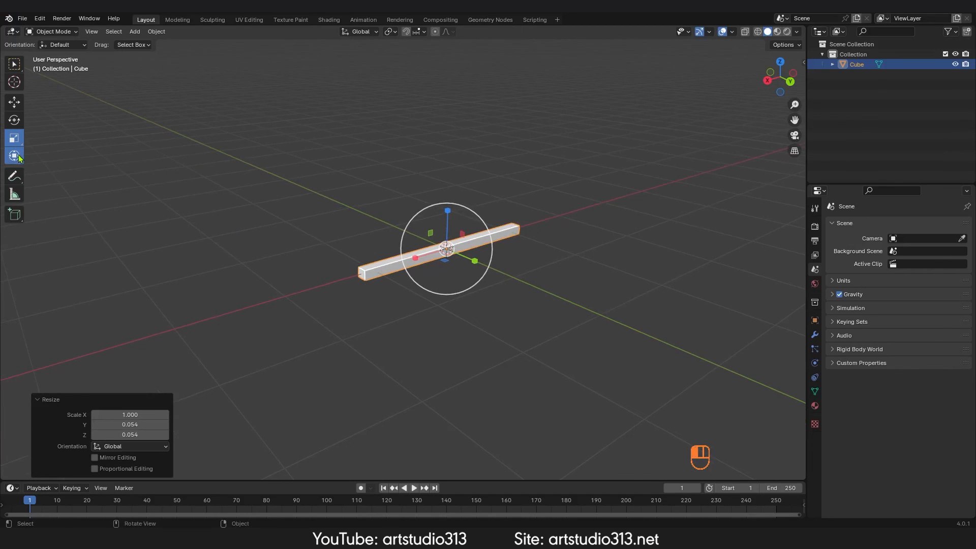
middle_drag(447, 239, 208, 245)
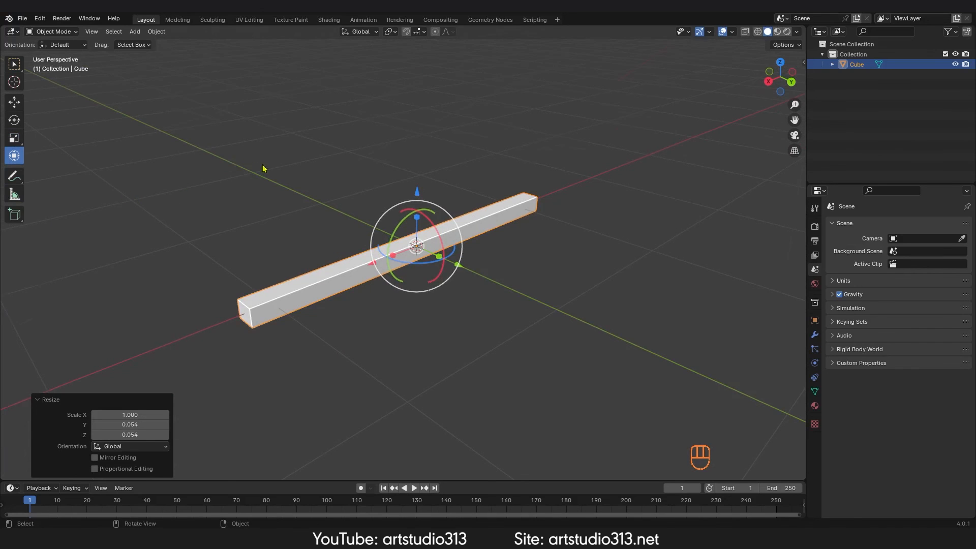
middle_drag(263, 169, 325, 216)
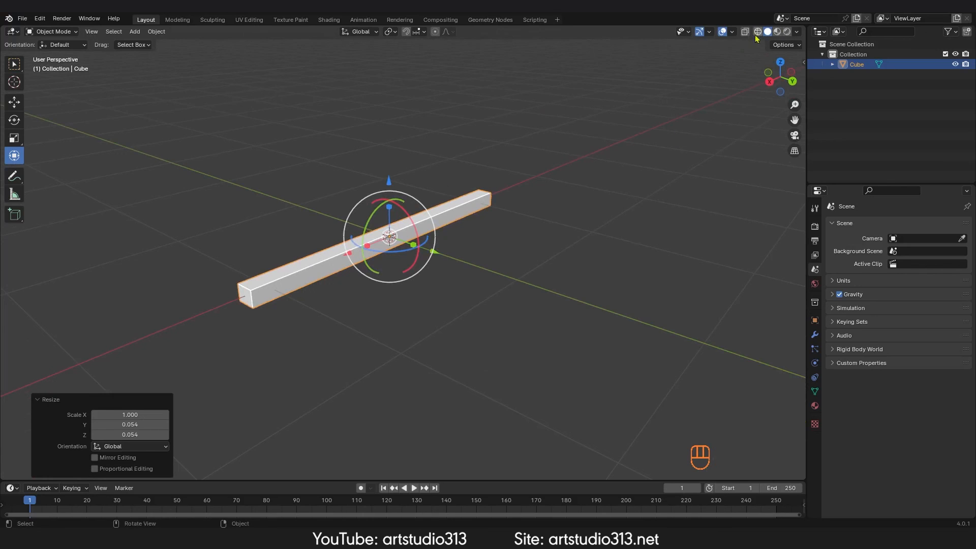
- Enter Edit Mode briefly, return to Object Mode, and delete the thin bar
shift+middle_drag(466, 176, 462, 168)
key(Tab)
key(Tab)
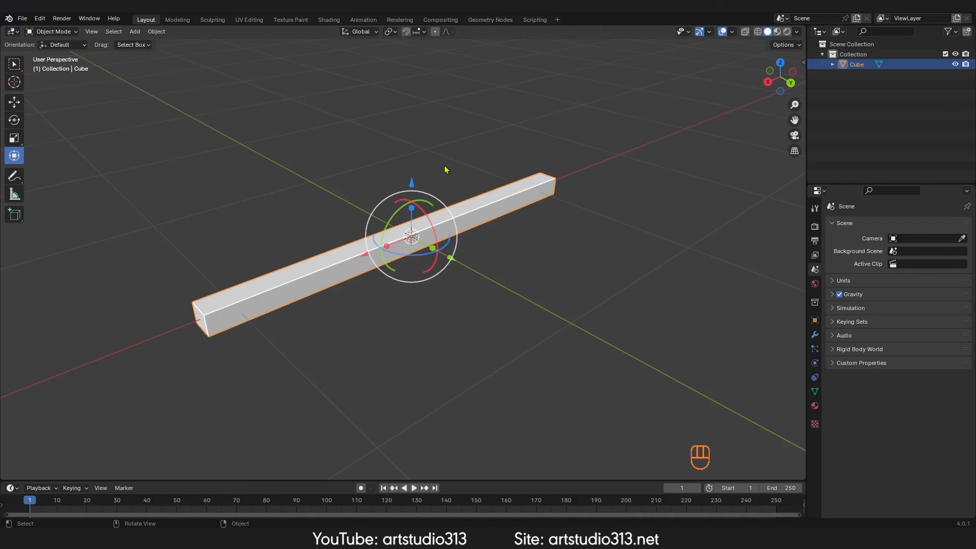
key(Delete)
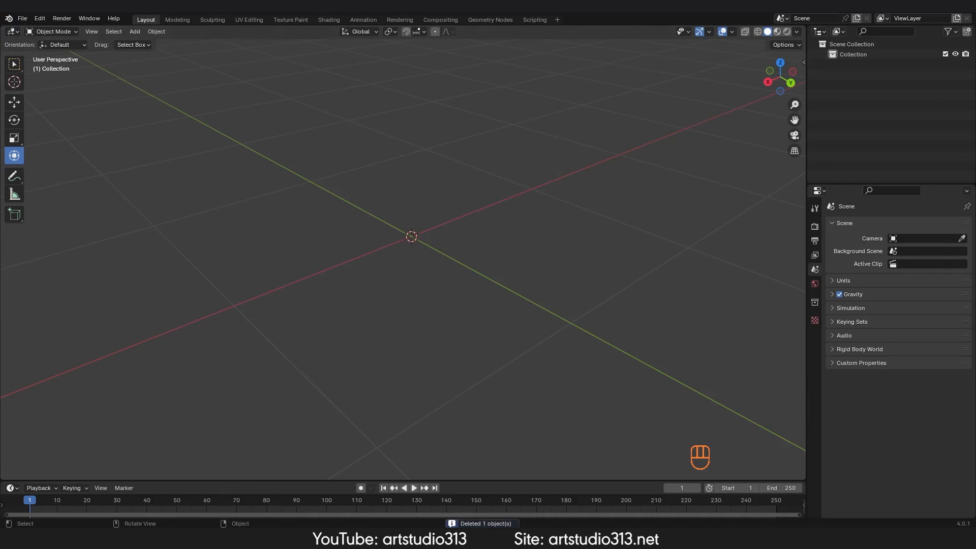